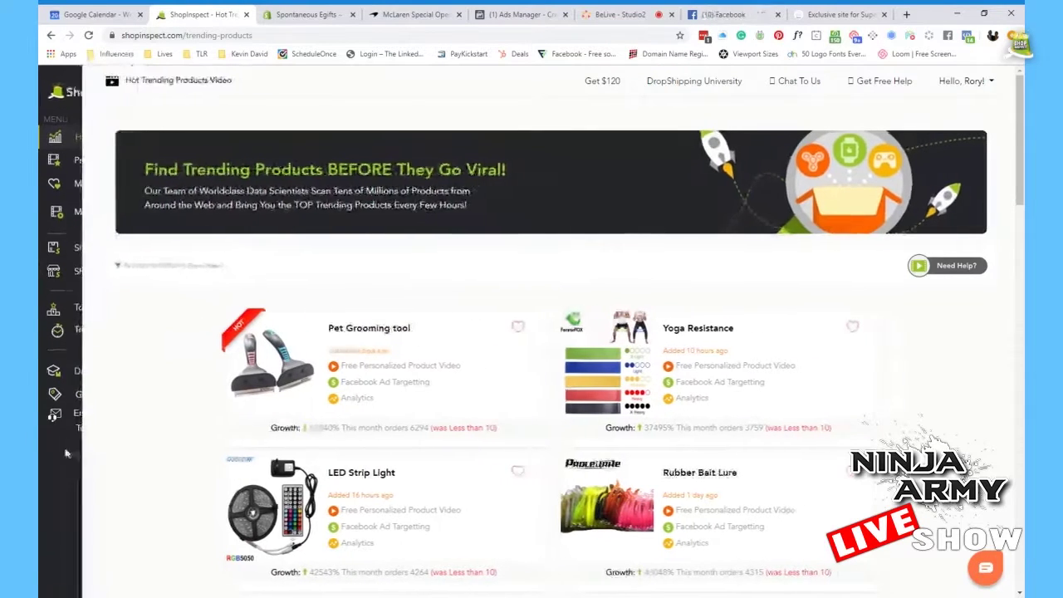
# Look through the hot trending products list, comparing each product's growth and monthly orders.
pyautogui.scroll(-1, 771, 487)
pyautogui.scroll(-3, 771, 488)
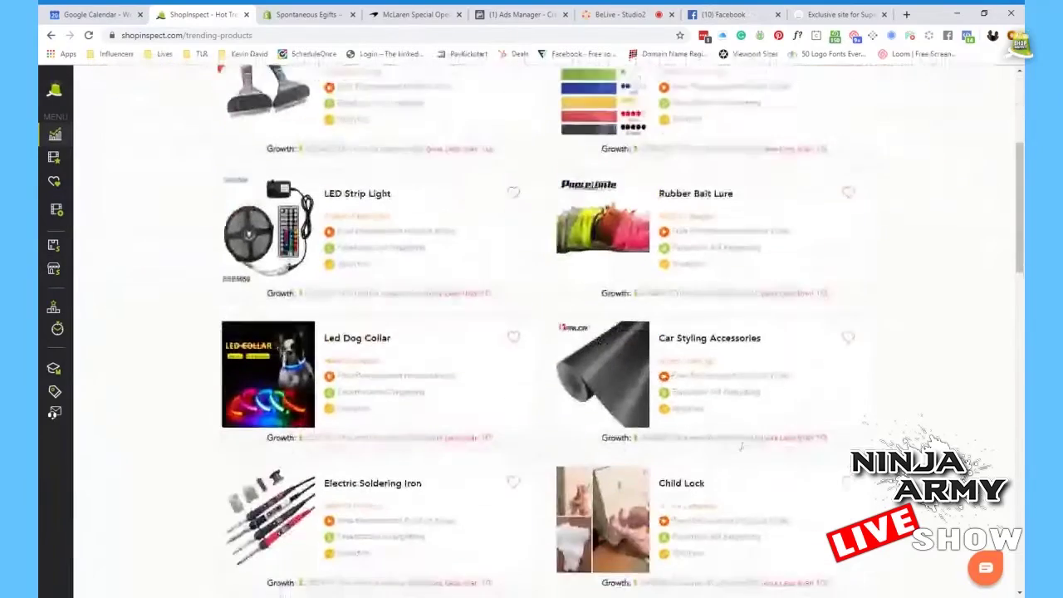
pyautogui.scroll(-4, 841, 313)
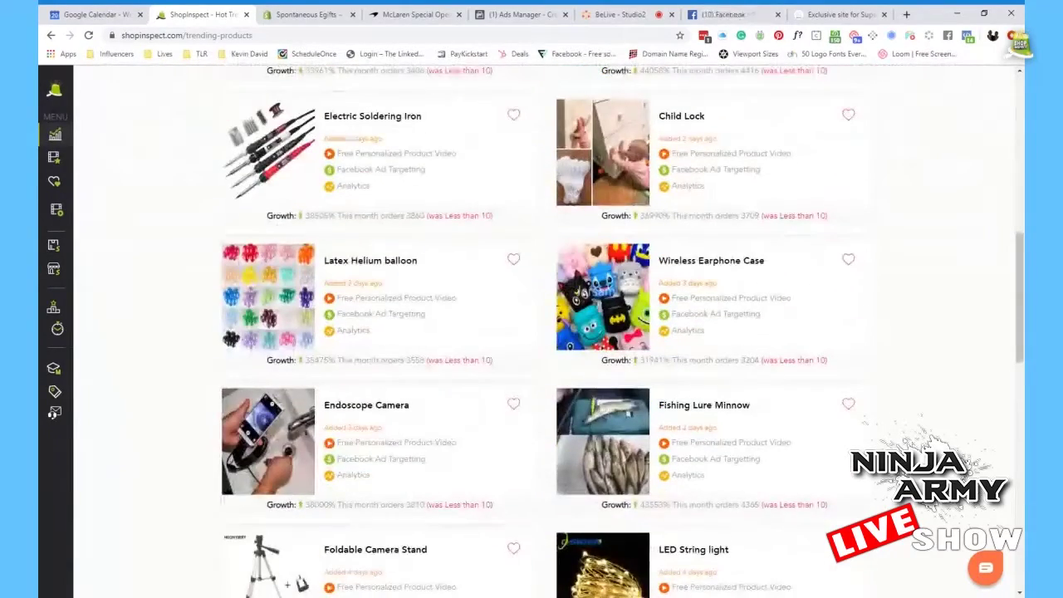
pyautogui.scroll(-5, 524, 290)
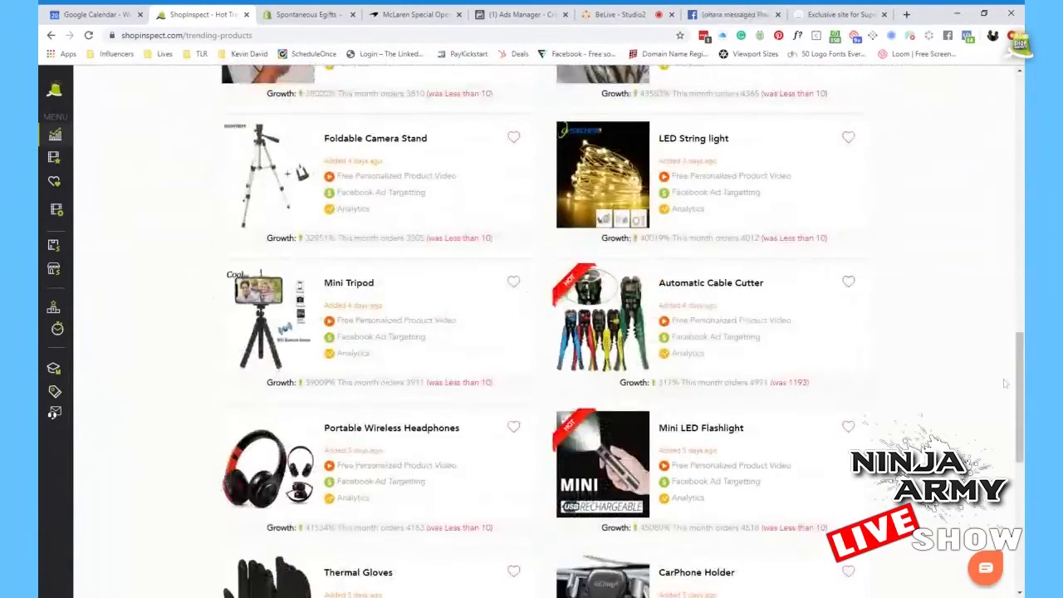
pyautogui.scroll(-3, 765, 253)
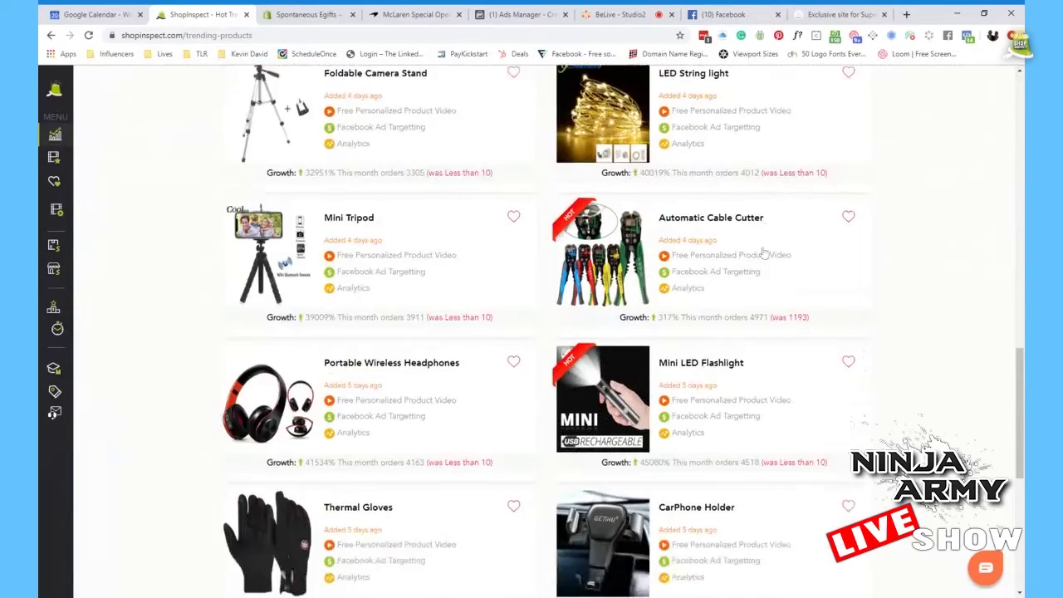
pyautogui.scroll(8, 765, 254)
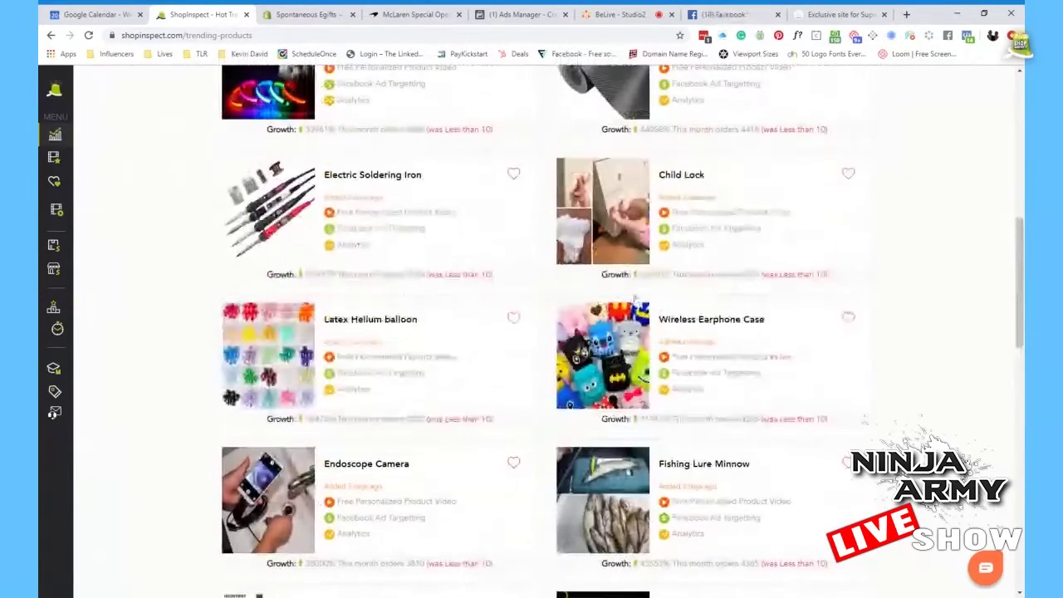
pyautogui.scroll(1, 696, 390)
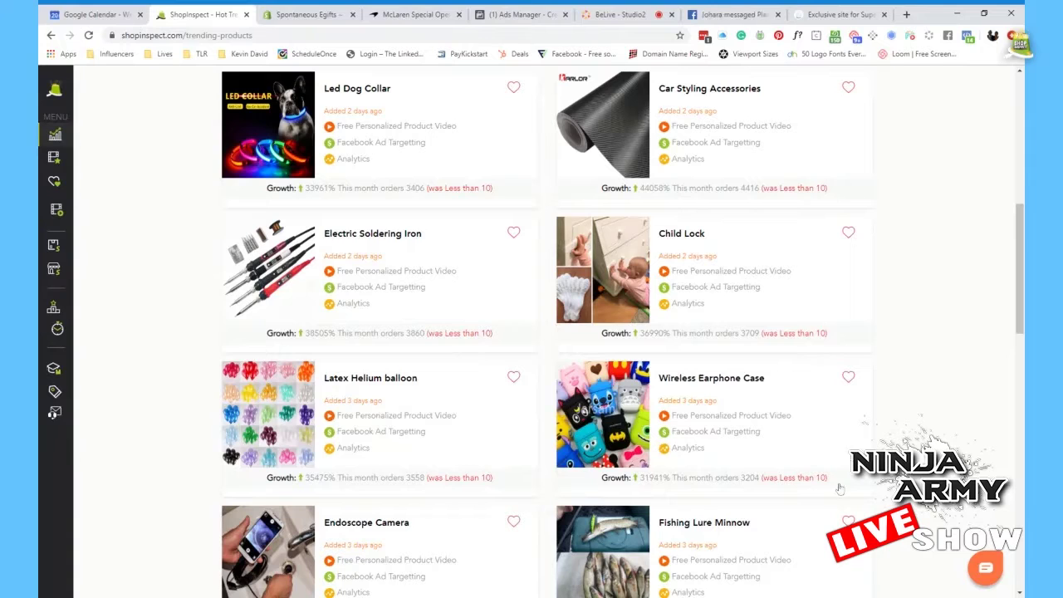
pyautogui.scroll(2, 767, 452)
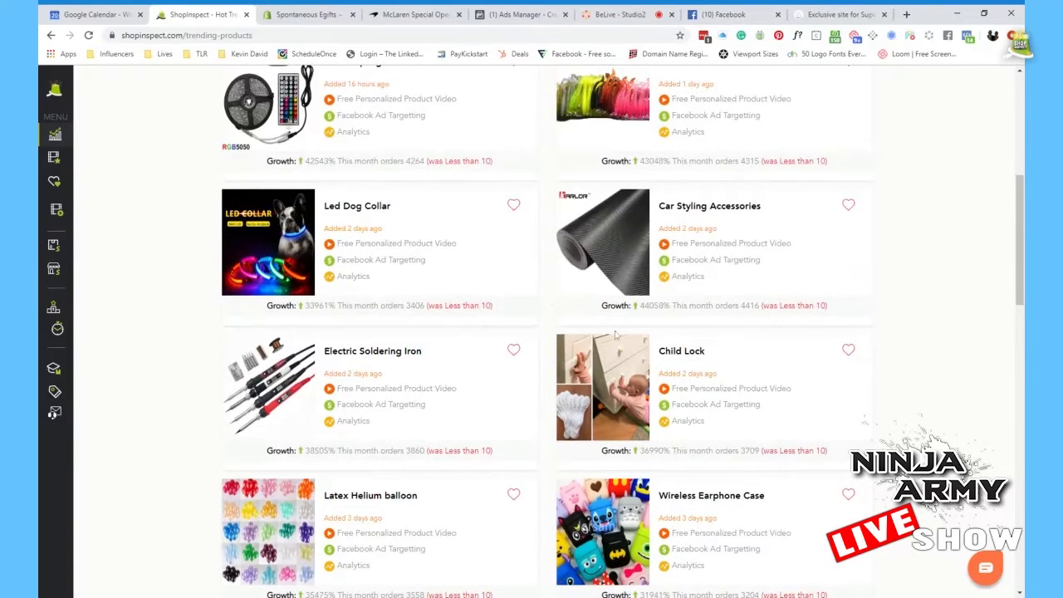
pyautogui.scroll(-5, 511, 274)
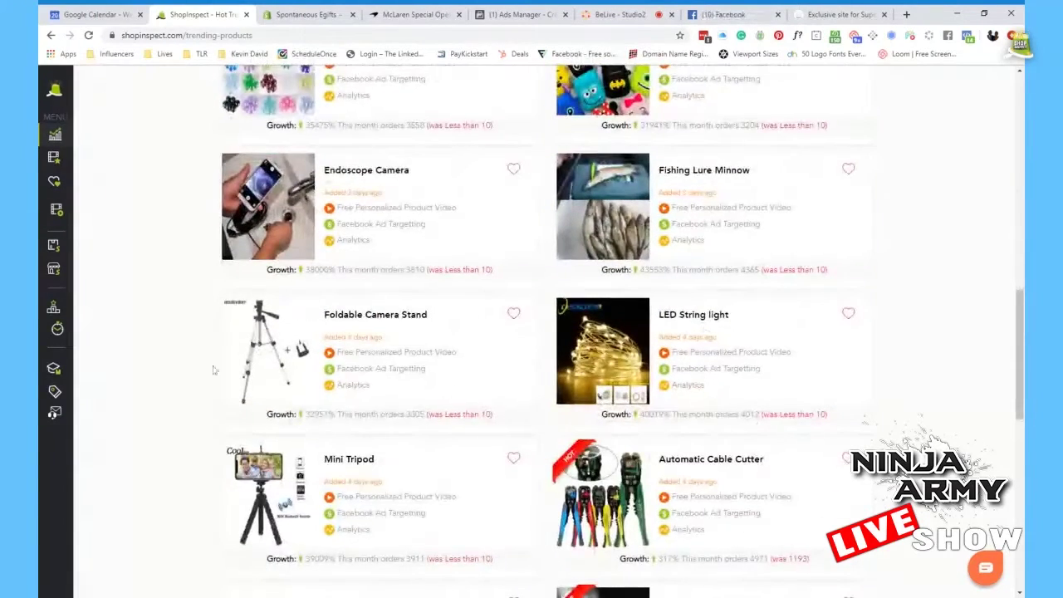
pyautogui.scroll(-3, 249, 387)
pyautogui.scroll(15, 257, 392)
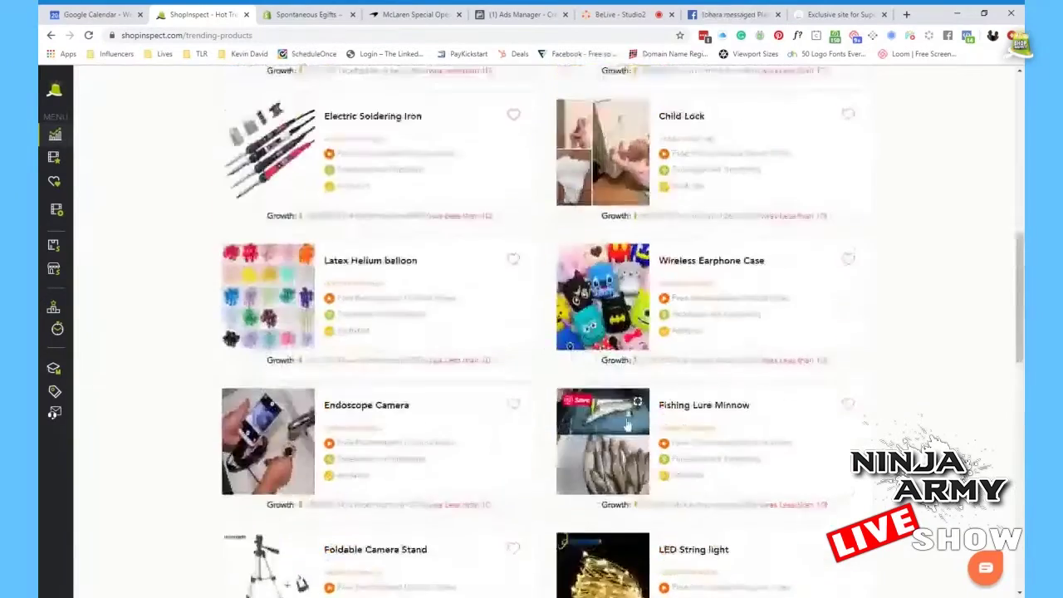
# Open the Pet Grooming tool from the hot trending products and add it to the favorites.
pyautogui.moveTo(136, 155)
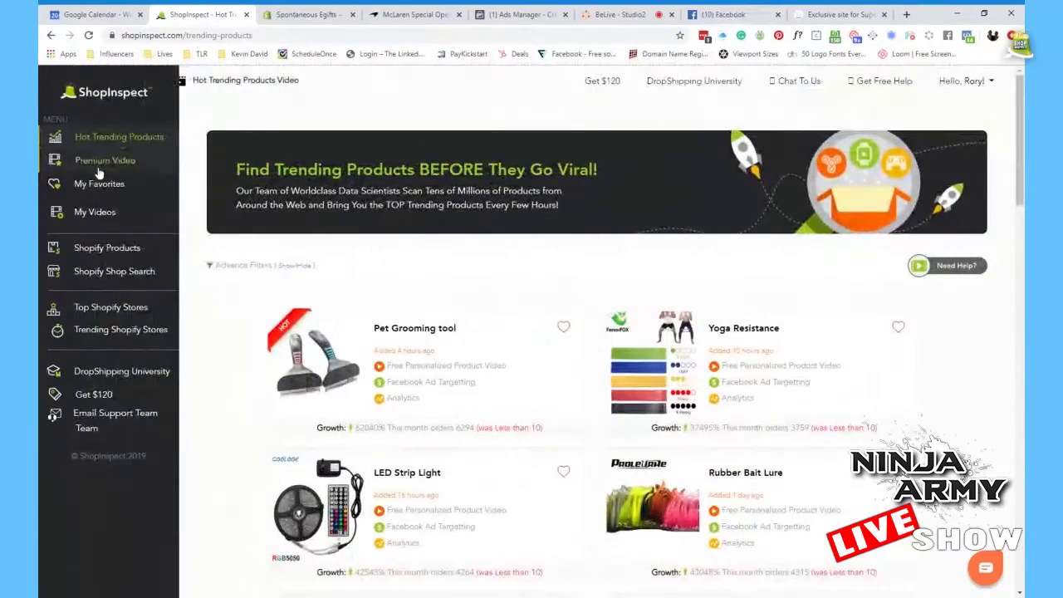
pyautogui.click(146, 143)
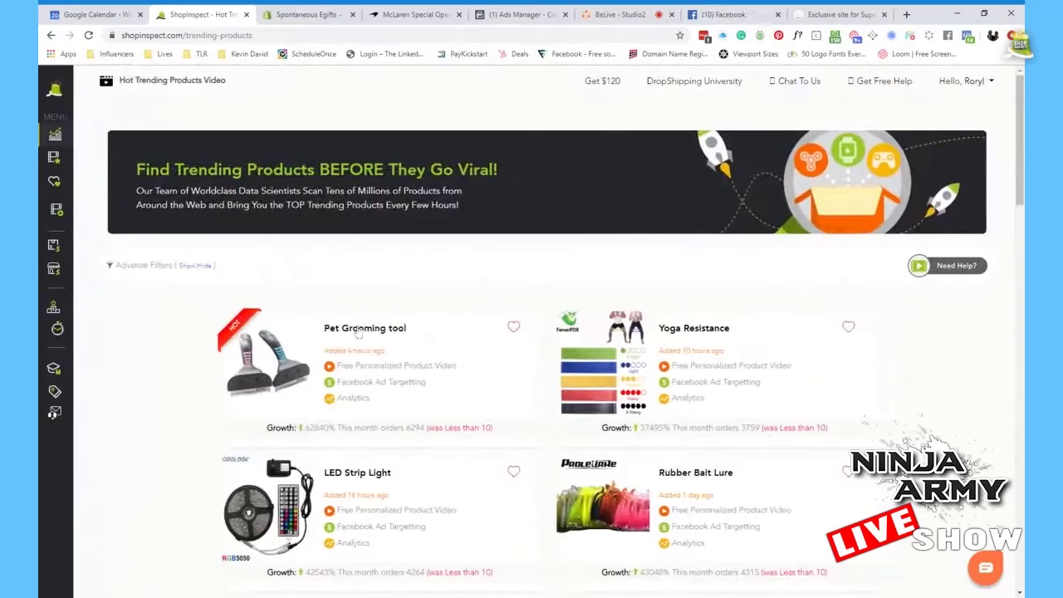
pyautogui.click(266, 349)
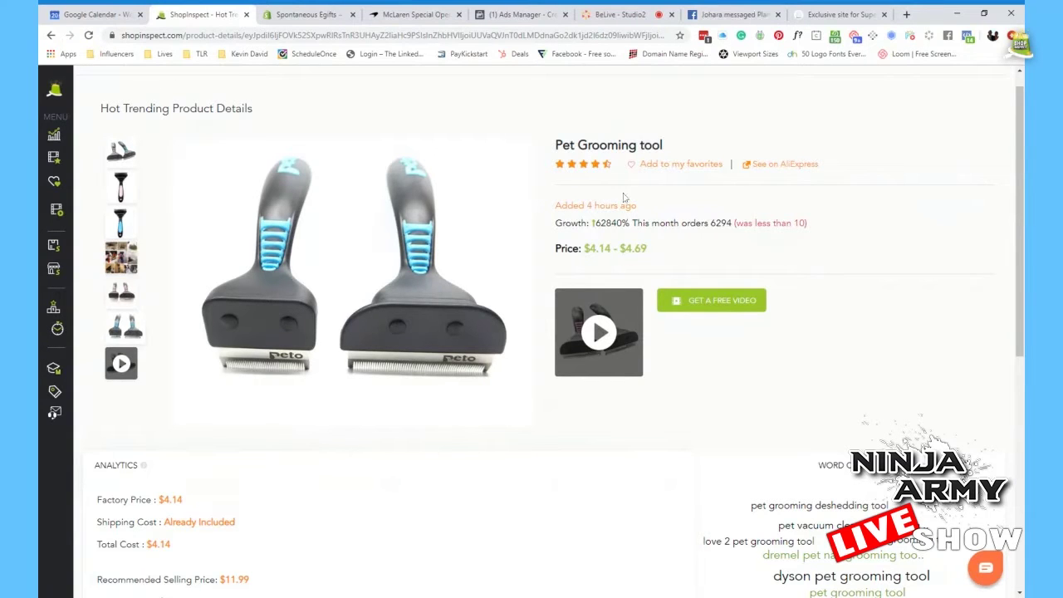
pyautogui.click(637, 166)
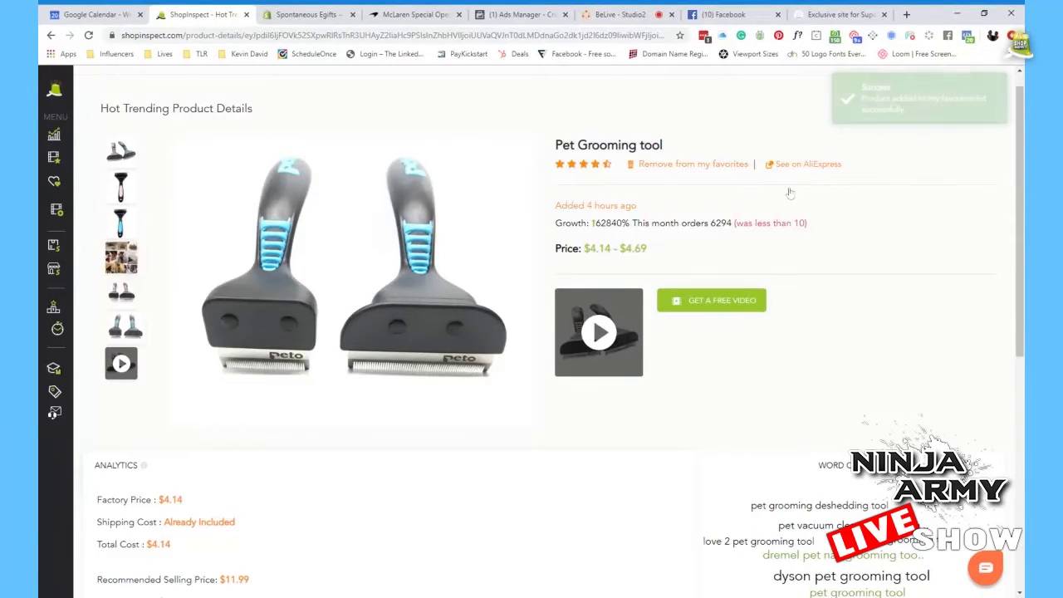
# Examine the Pet Grooming tool's growth and monthly orders in its product details.
pyautogui.scroll(-1, 772, 391)
pyautogui.moveTo(594, 166); pyautogui.dragTo(764, 187)
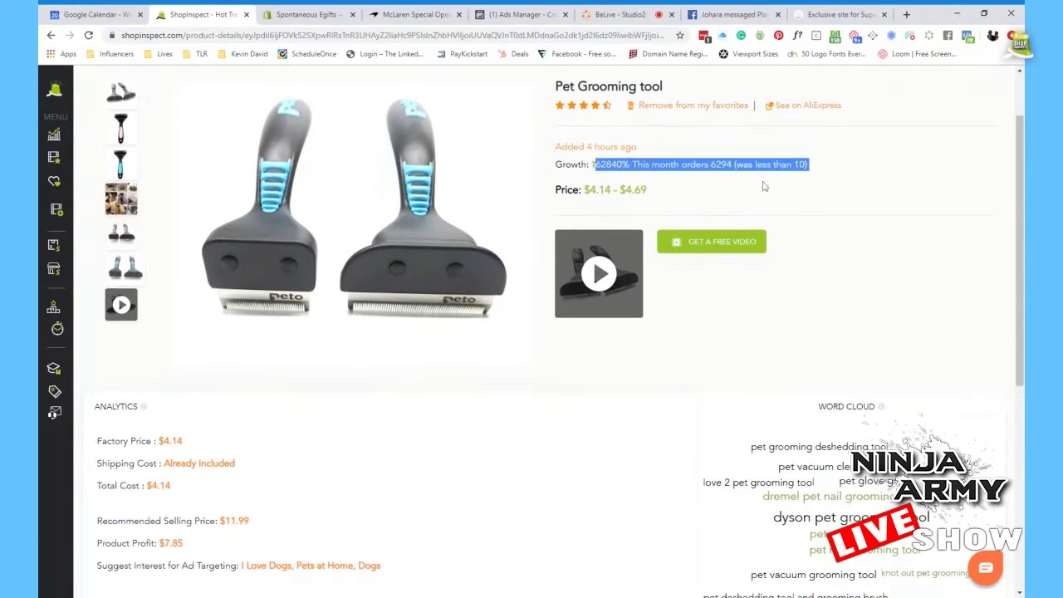
pyautogui.click(656, 203)
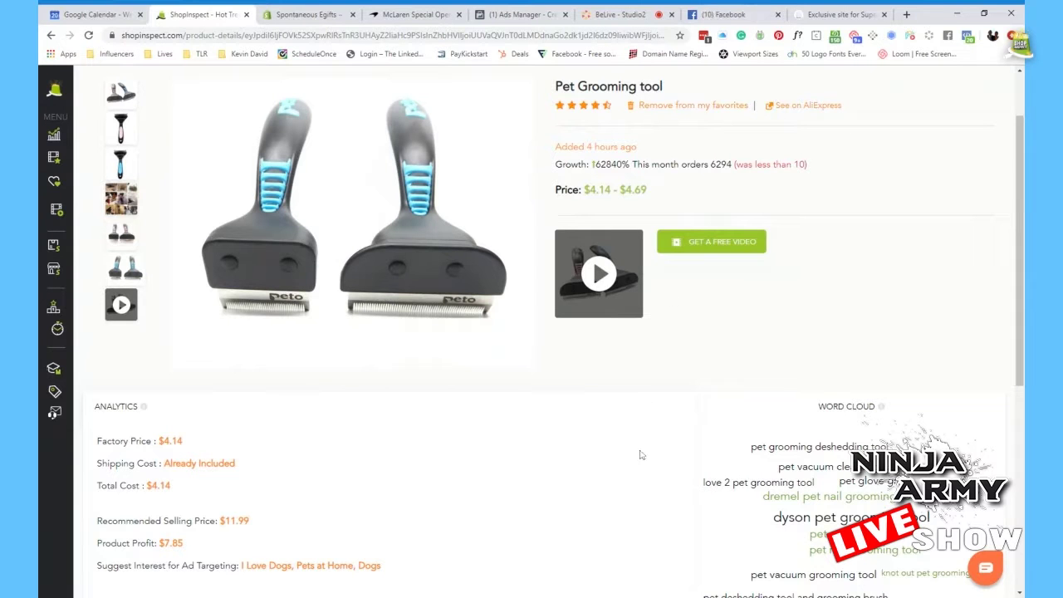
# Review the shipping cost, total cost, recommended selling price and product profit in the product's analytics.
pyautogui.scroll(-3, 643, 446)
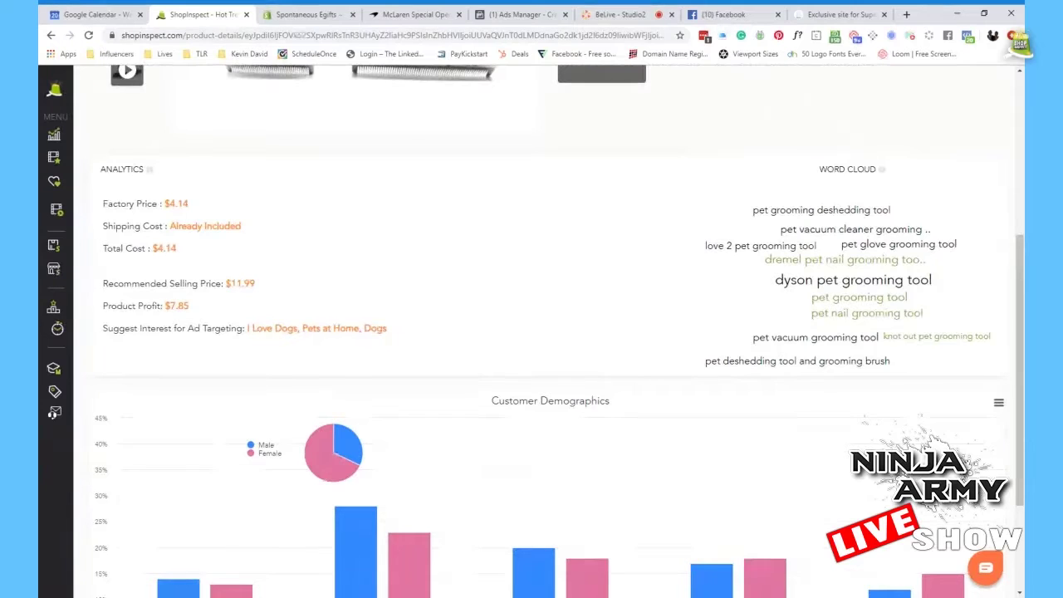
pyautogui.tripleClick(166, 226)
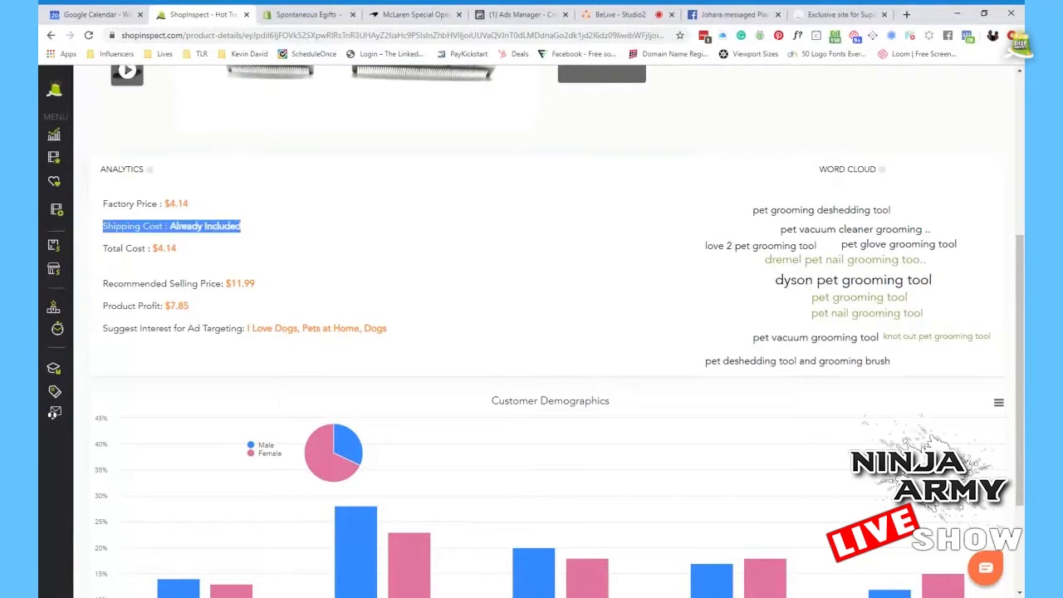
pyautogui.click(275, 240)
pyautogui.tripleClick(196, 249)
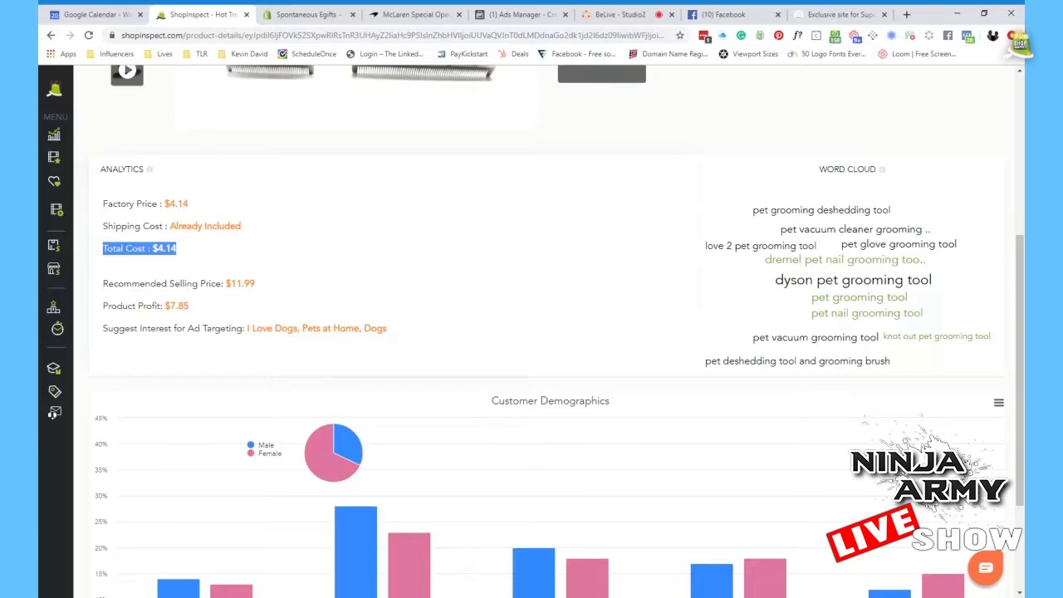
pyautogui.click(301, 310)
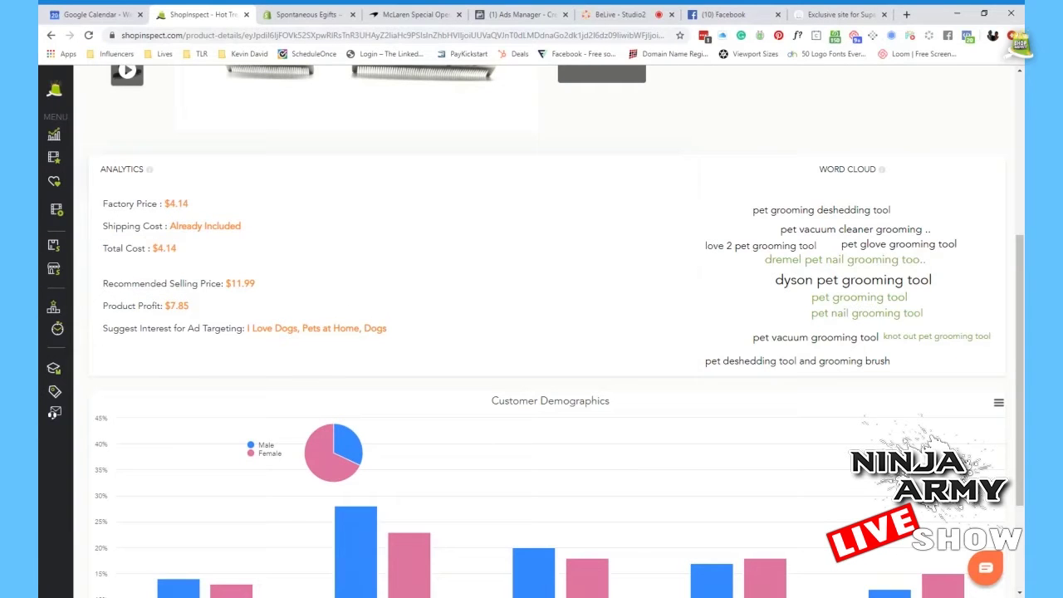
pyautogui.moveTo(256, 283); pyautogui.dragTo(102, 284)
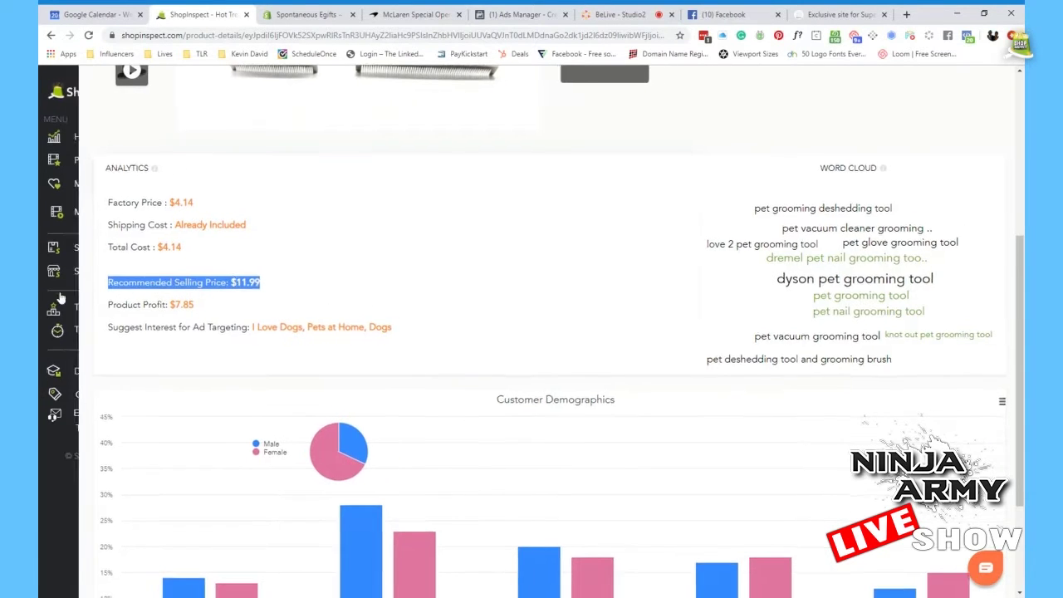
pyautogui.moveTo(221, 315); pyautogui.dragTo(122, 306)
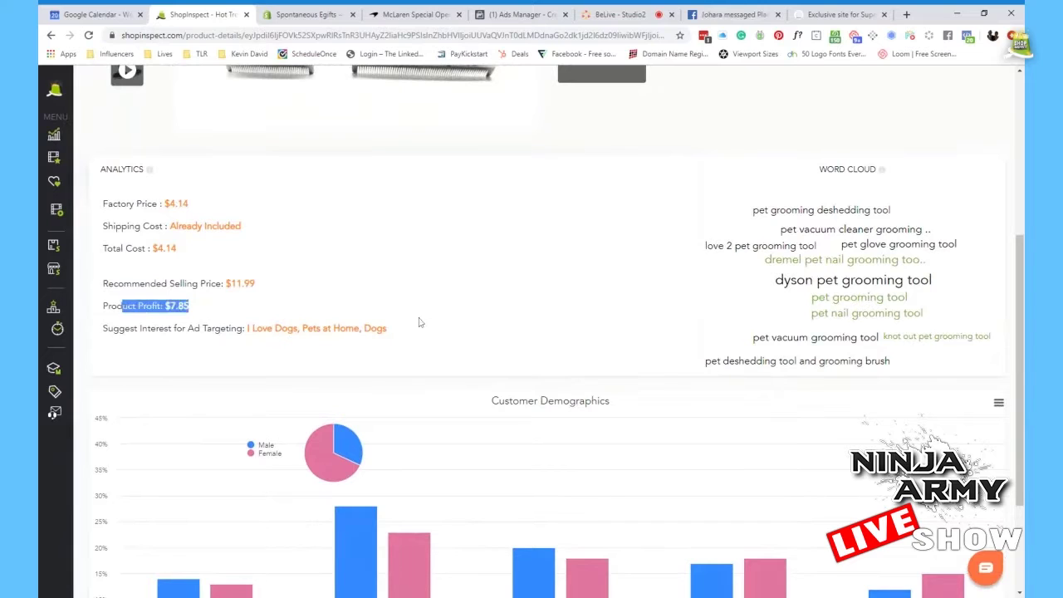
pyautogui.click(422, 321)
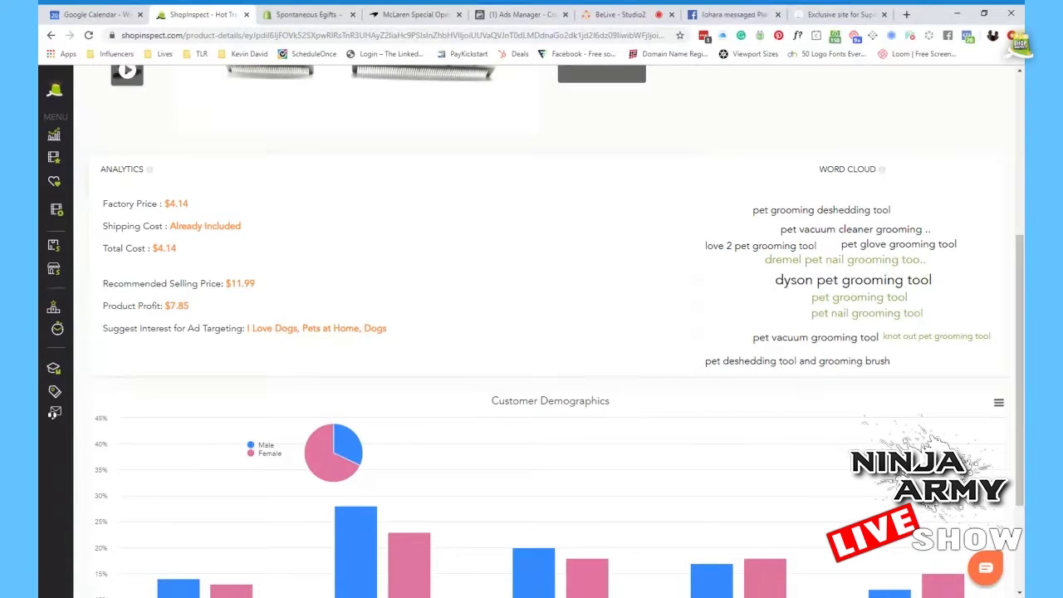
# Examine the suggested interests for ad targeting in the product's analytics.
pyautogui.scroll(3, 563, 370)
pyautogui.scroll(-4, 483, 362)
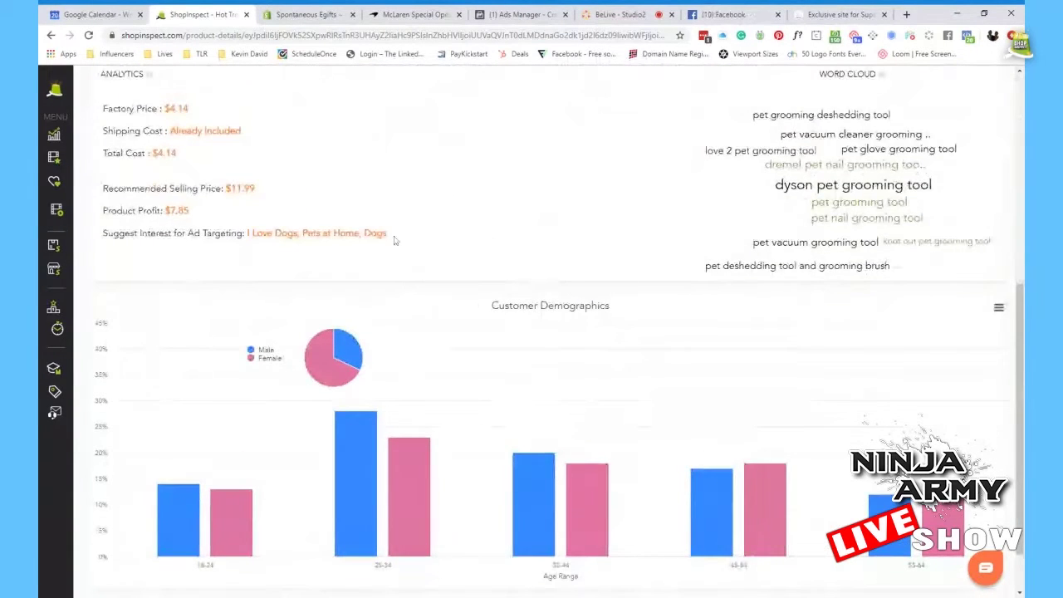
pyautogui.moveTo(394, 240); pyautogui.dragTo(246, 234)
pyautogui.click(524, 254)
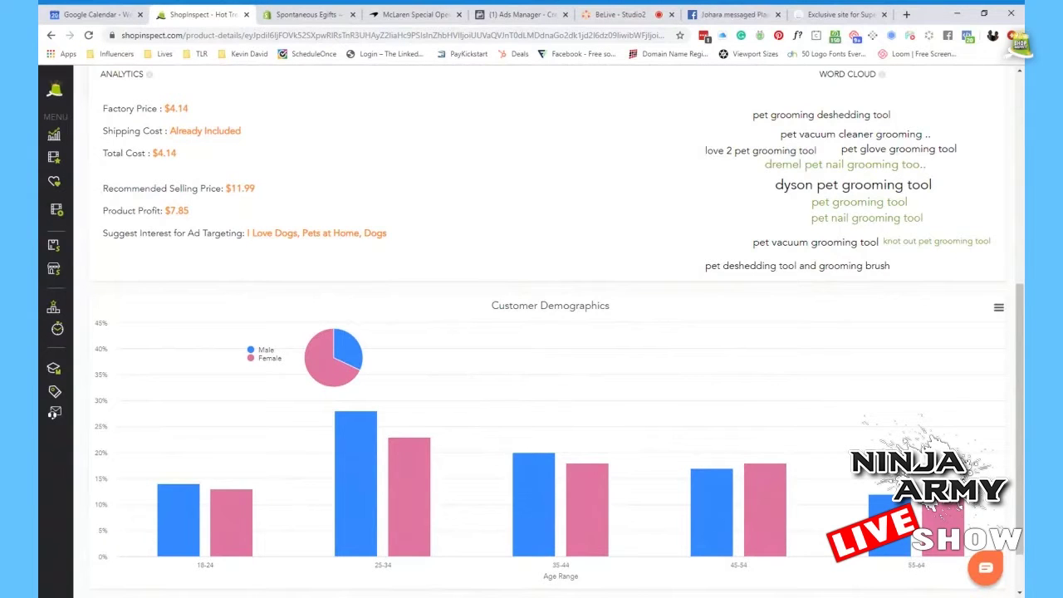
# Examine the related search keywords in the product's word cloud.
pyautogui.scroll(1, 663, 298)
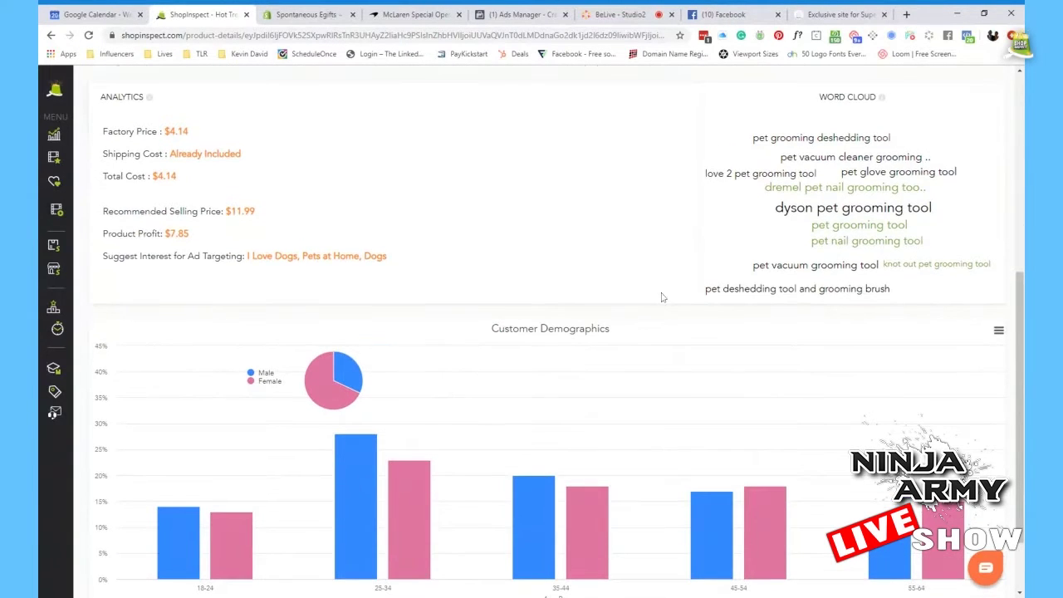
pyautogui.scroll(3, 663, 297)
pyautogui.moveTo(663, 298); pyautogui.dragTo(914, 385)
pyautogui.click(907, 389)
pyautogui.moveTo(762, 234); pyautogui.dragTo(879, 361)
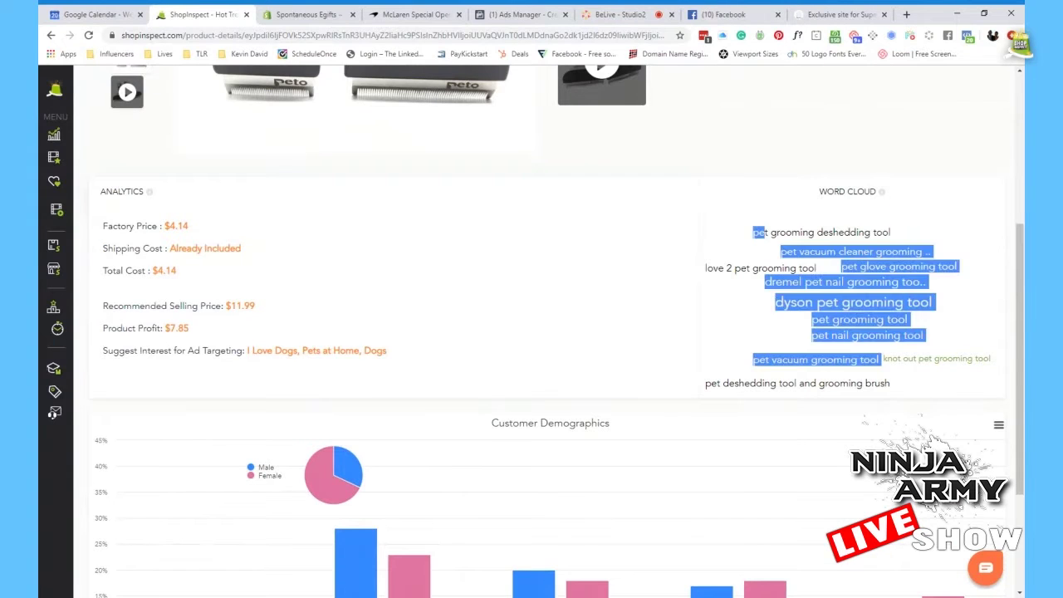
pyautogui.click(830, 262)
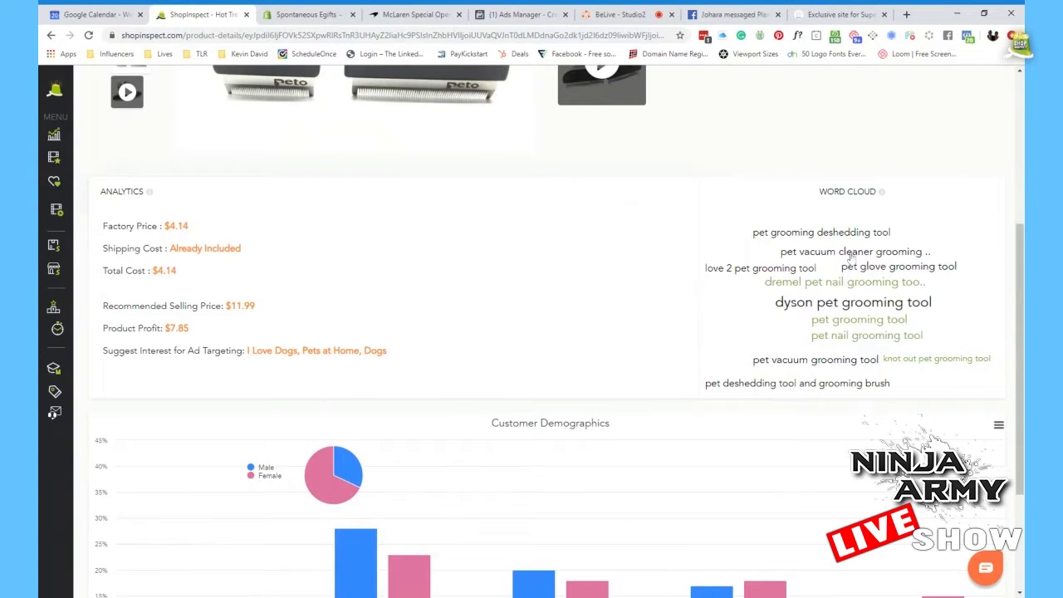
# Inspect the female and male shares in the Customer Demographics pie chart.
pyautogui.scroll(-2, 367, 404)
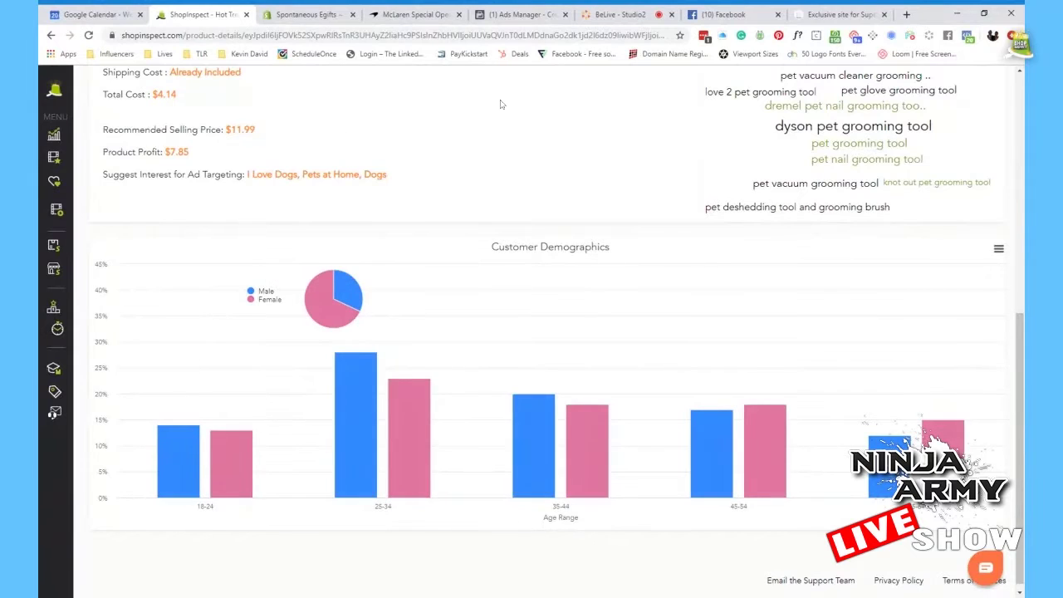
pyautogui.moveTo(328, 320)
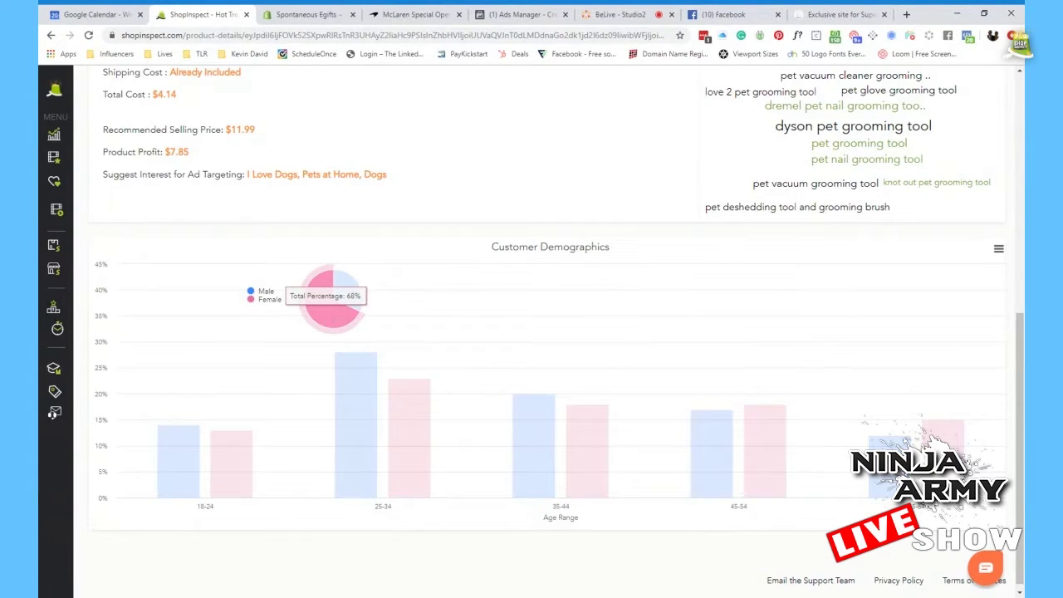
pyautogui.moveTo(351, 295)
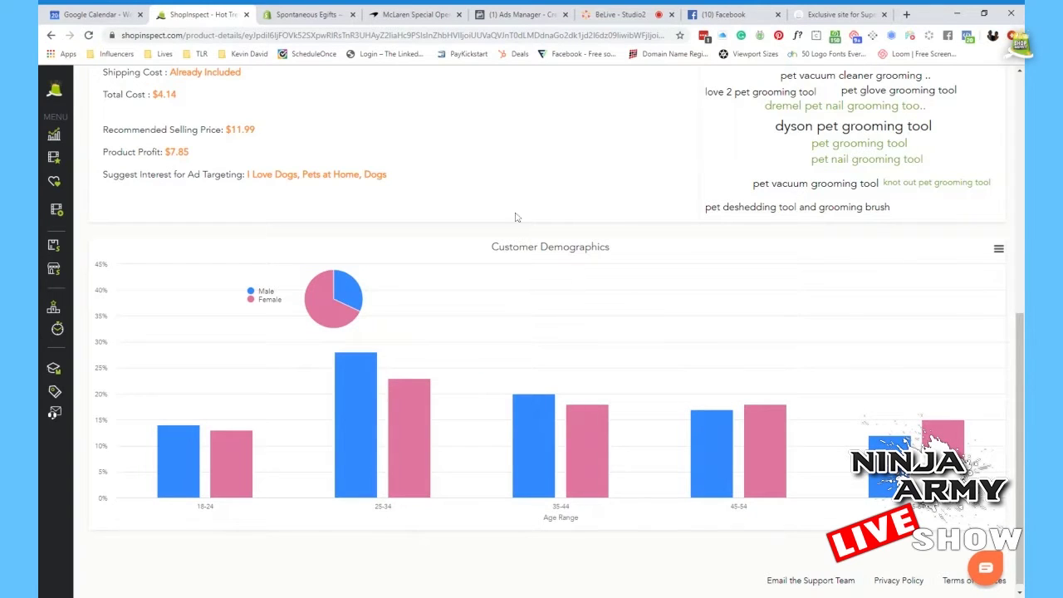
# Open the free video creation form for the Pet Grooming tool and check its product images.
pyautogui.scroll(1, 797, 517)
pyautogui.scroll(5, 797, 517)
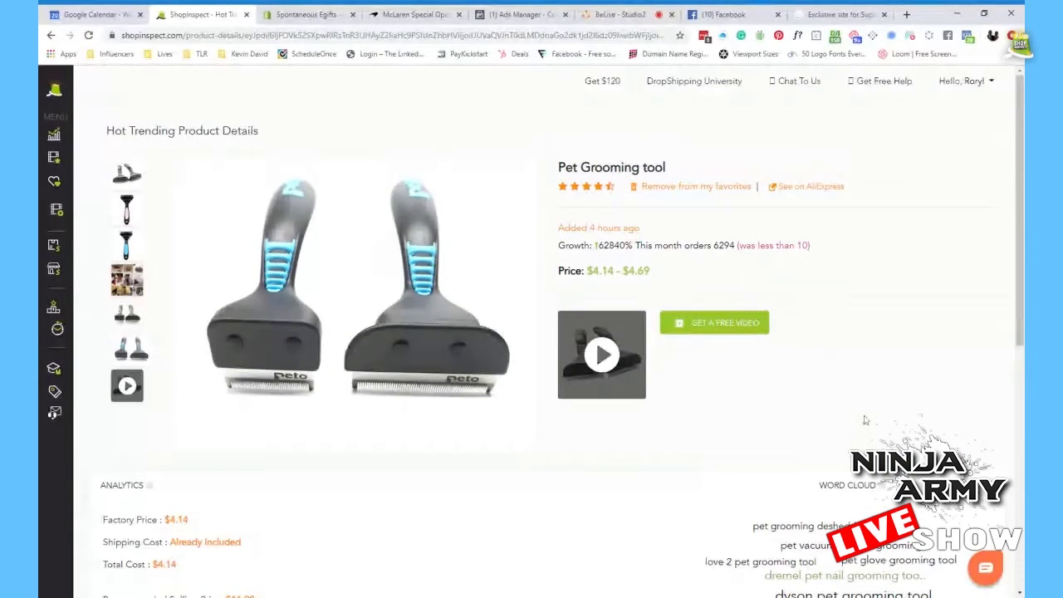
pyautogui.click(702, 328)
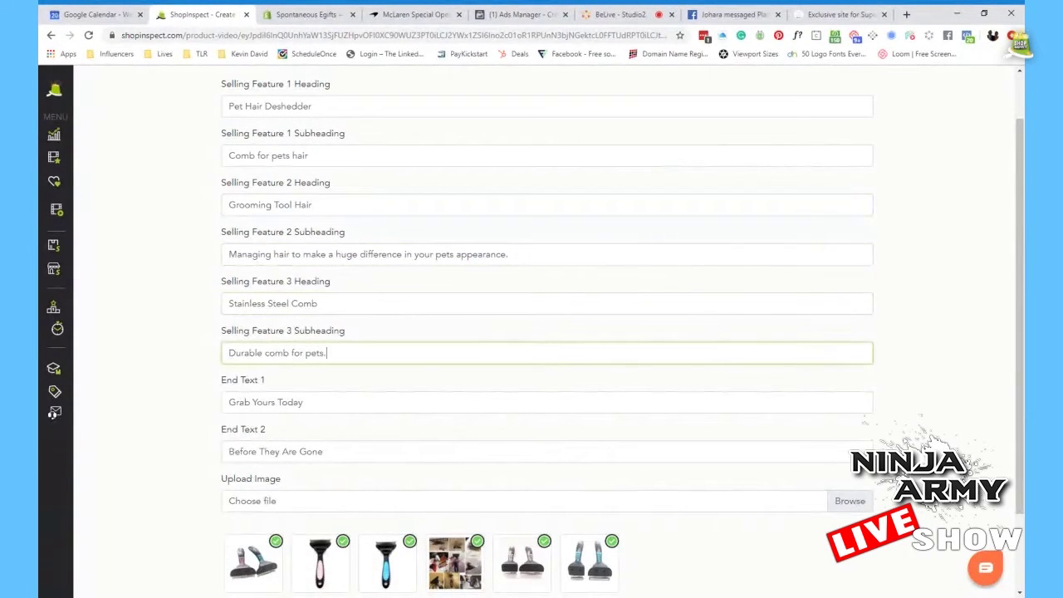
pyautogui.scroll(-2, 547, 332)
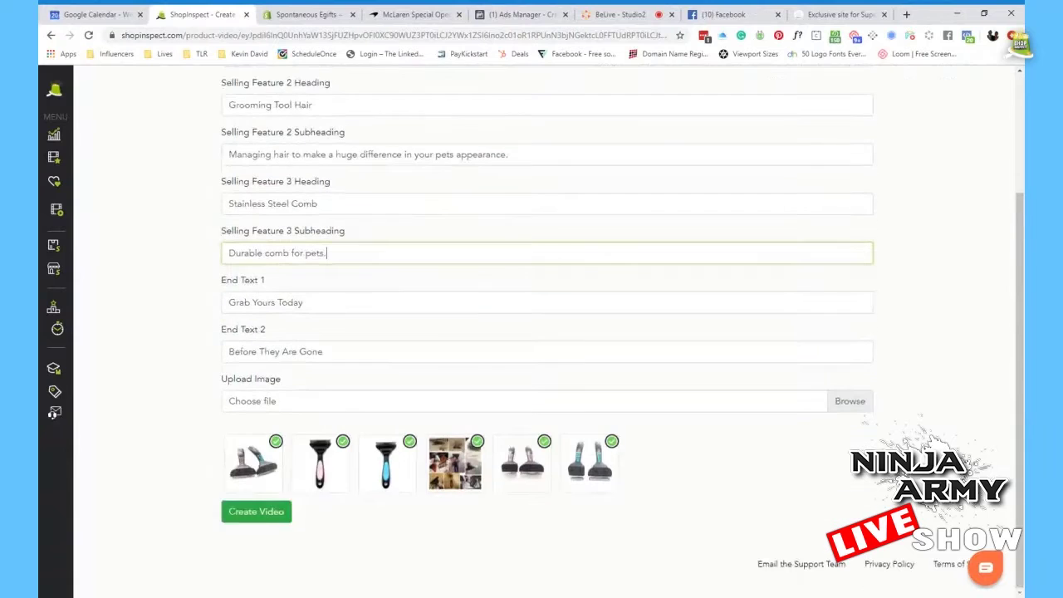
pyautogui.click(611, 443)
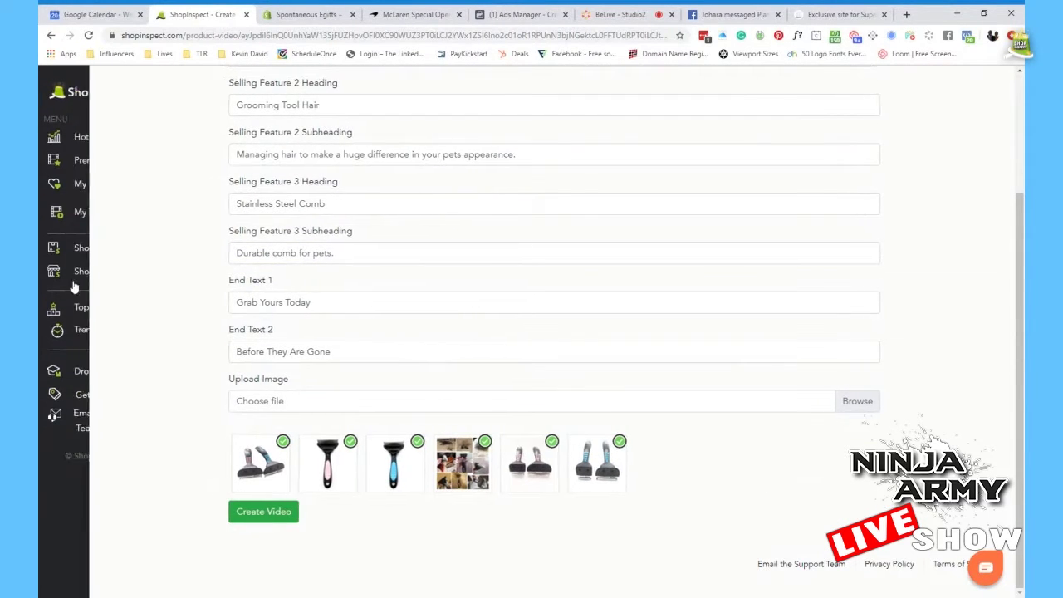
# Review the prefilled headings and subheadings of selling features 1 to 3 in the video form.
pyautogui.scroll(2, 396, 413)
pyautogui.click(371, 165)
pyautogui.click(370, 215)
pyautogui.click(358, 263)
pyautogui.click(370, 312)
pyautogui.click(391, 370)
pyautogui.click(380, 432)
pyautogui.click(341, 411)
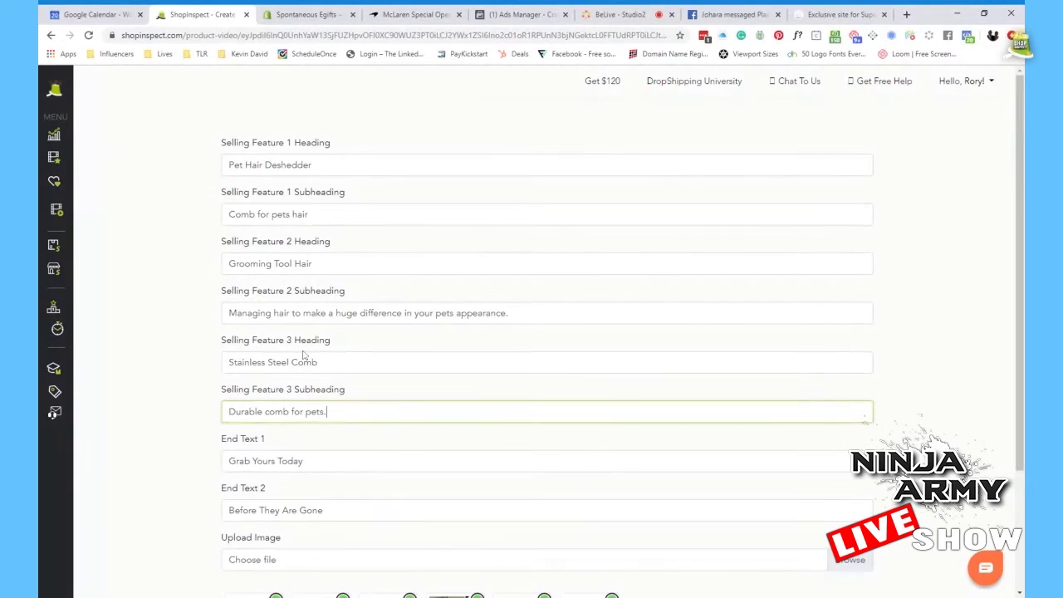
# Check the remaining text and product images in the Pet Grooming tool video form, and create the video.
pyautogui.click(397, 313)
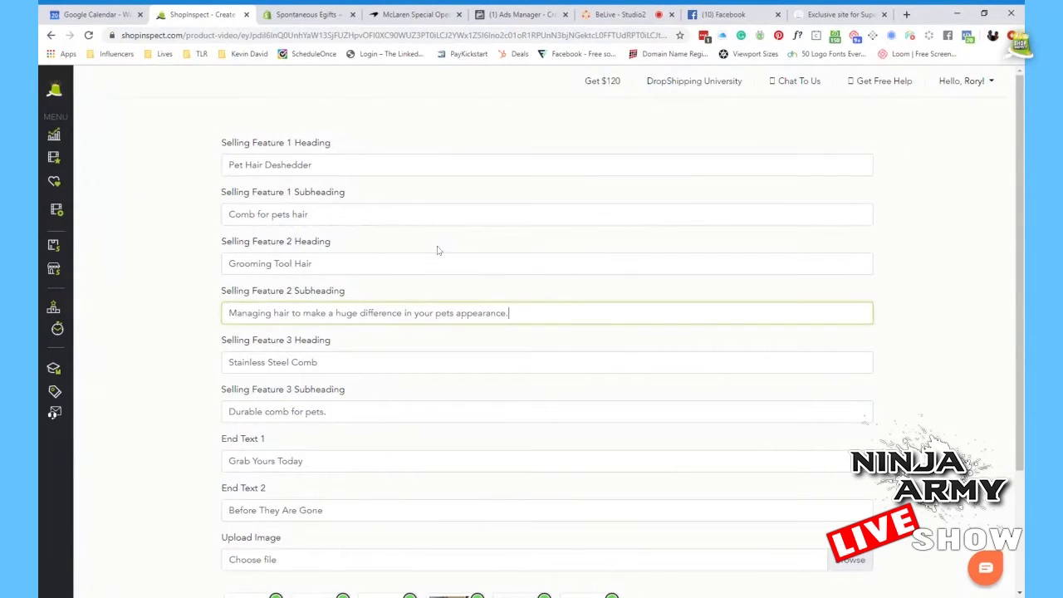
pyautogui.scroll(-2, 671, 287)
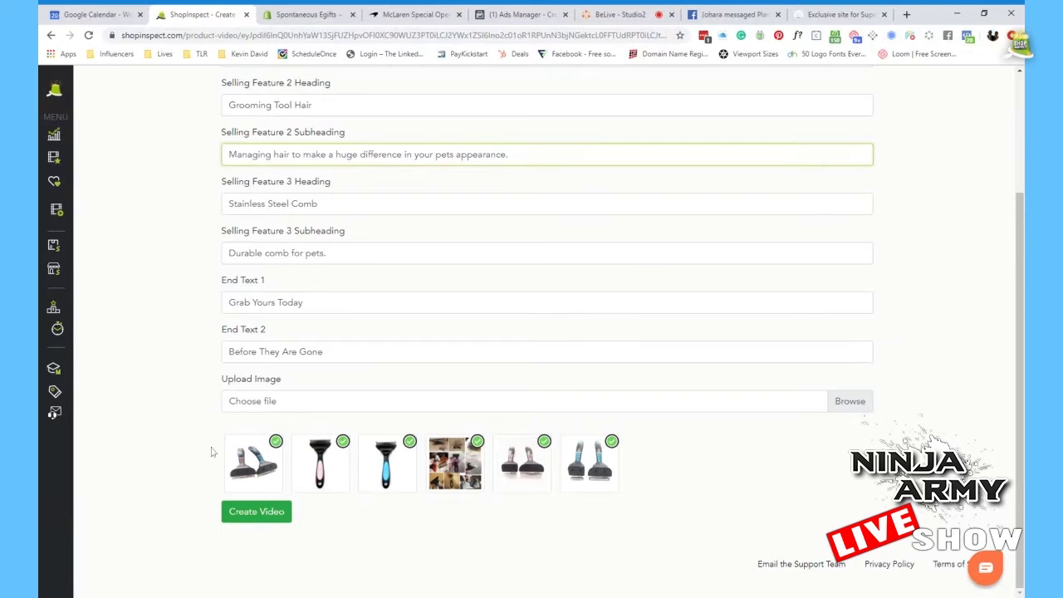
pyautogui.click(257, 511)
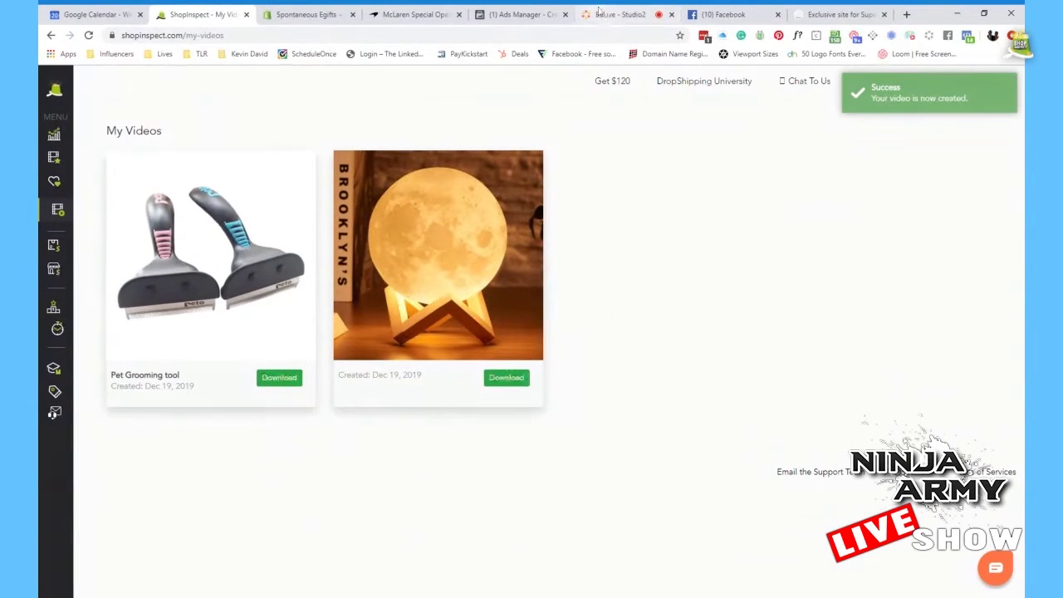
# Close the Facebook tab and return to the My Videos page in ShopInspect.
pyautogui.click(721, 14)
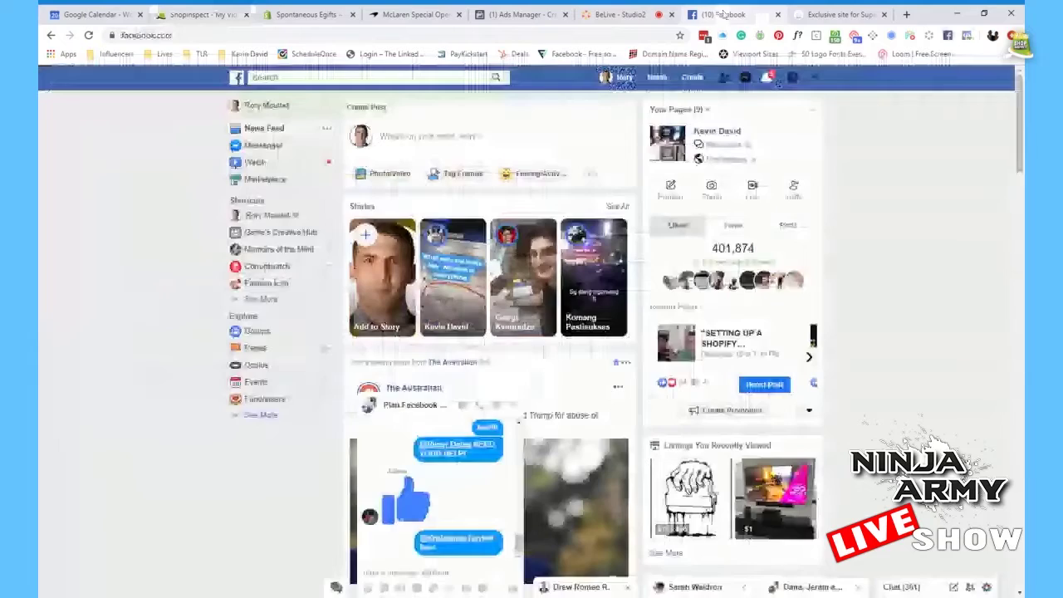
pyautogui.click(778, 14)
pyautogui.click(615, 14)
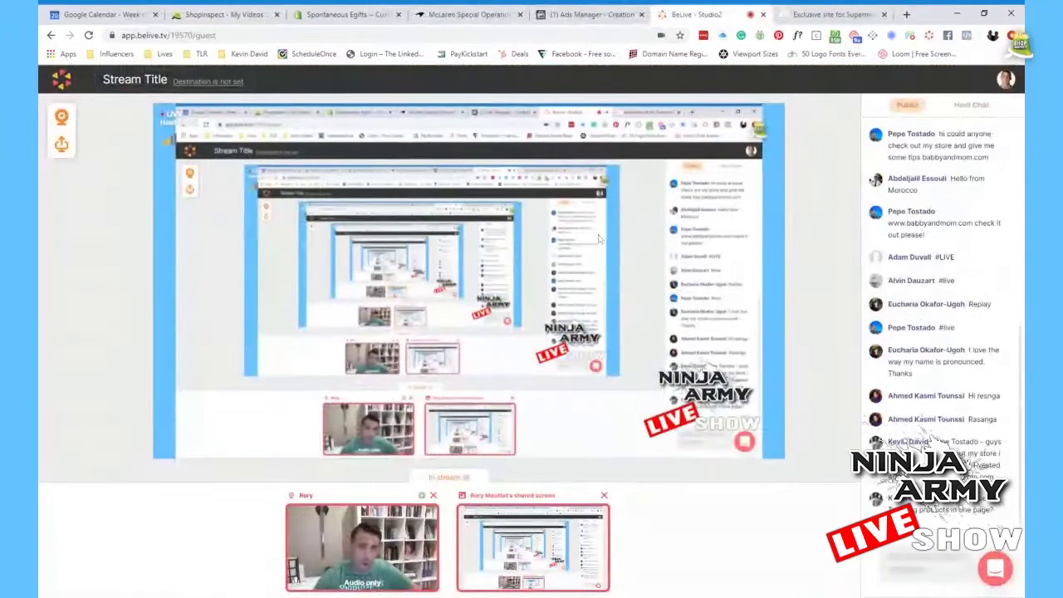
pyautogui.click(835, 14)
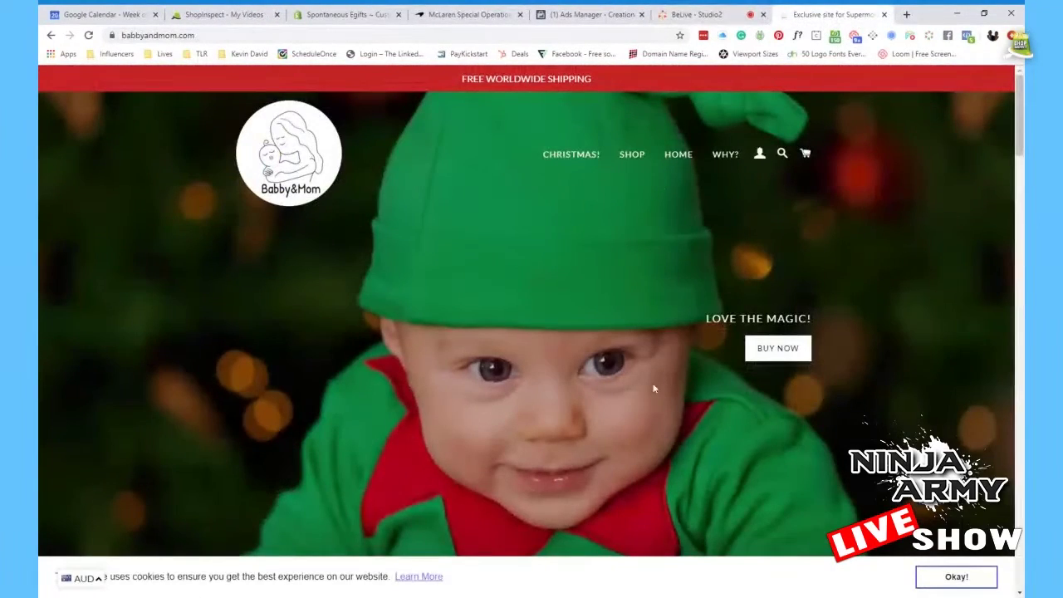
pyautogui.click(677, 14)
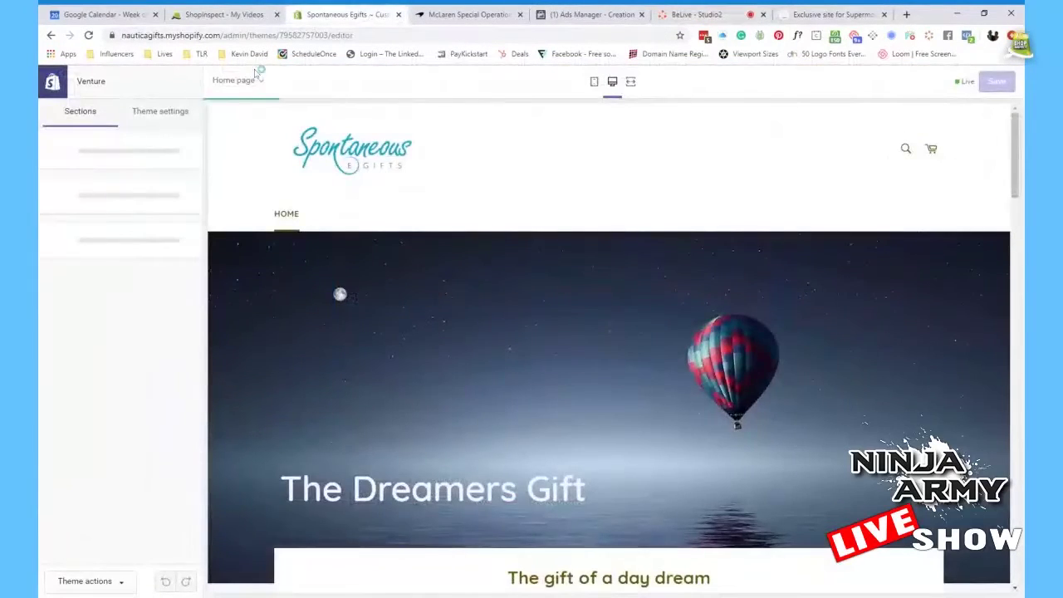
pyautogui.click(230, 20)
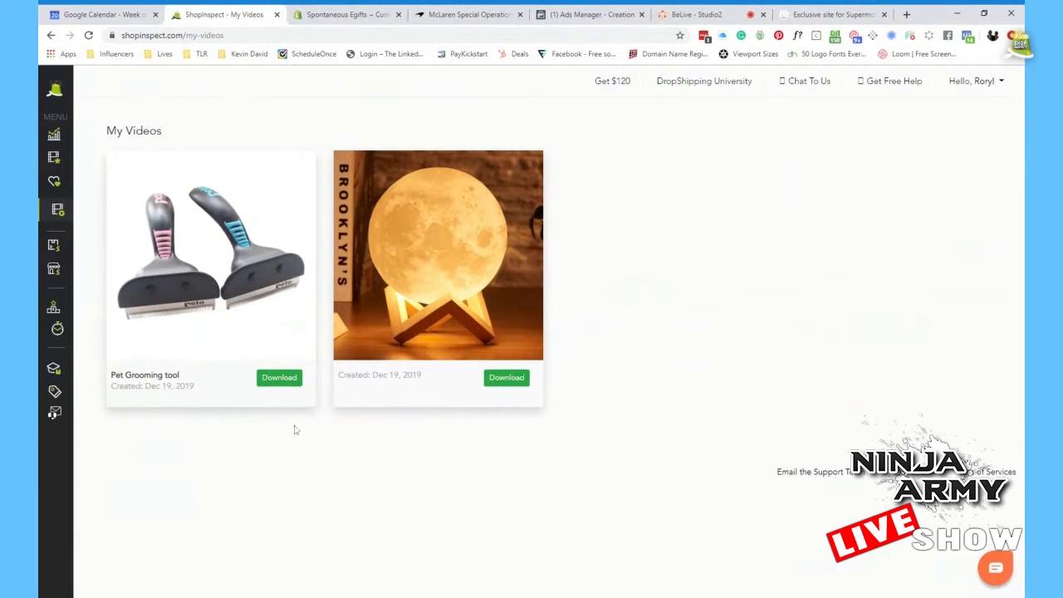
# Download the Pet Grooming tool video and open the downloaded MP4 file.
pyautogui.click(280, 378)
pyautogui.click(287, 379)
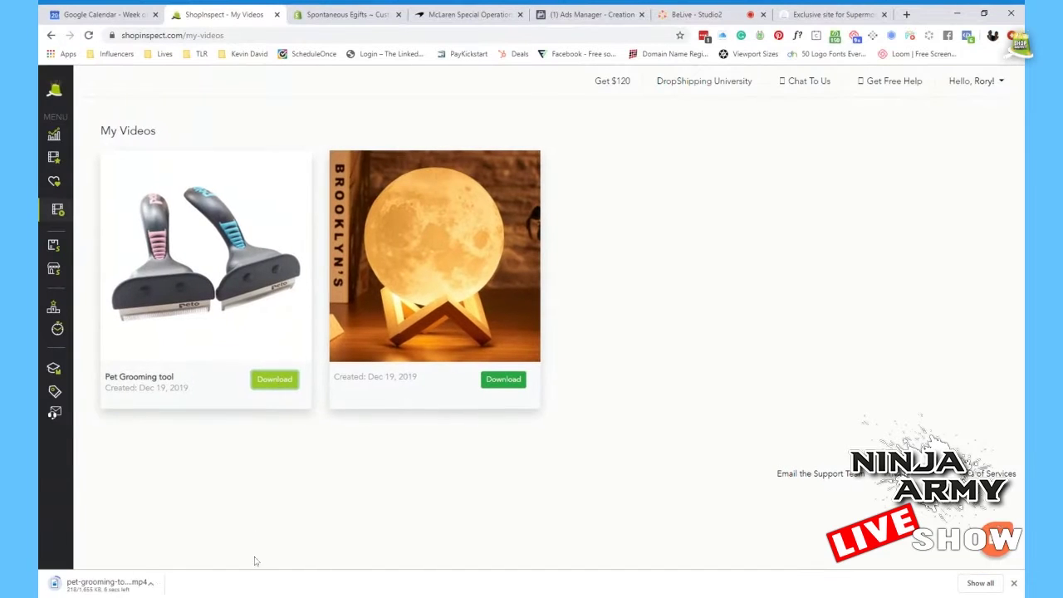
pyautogui.click(114, 592)
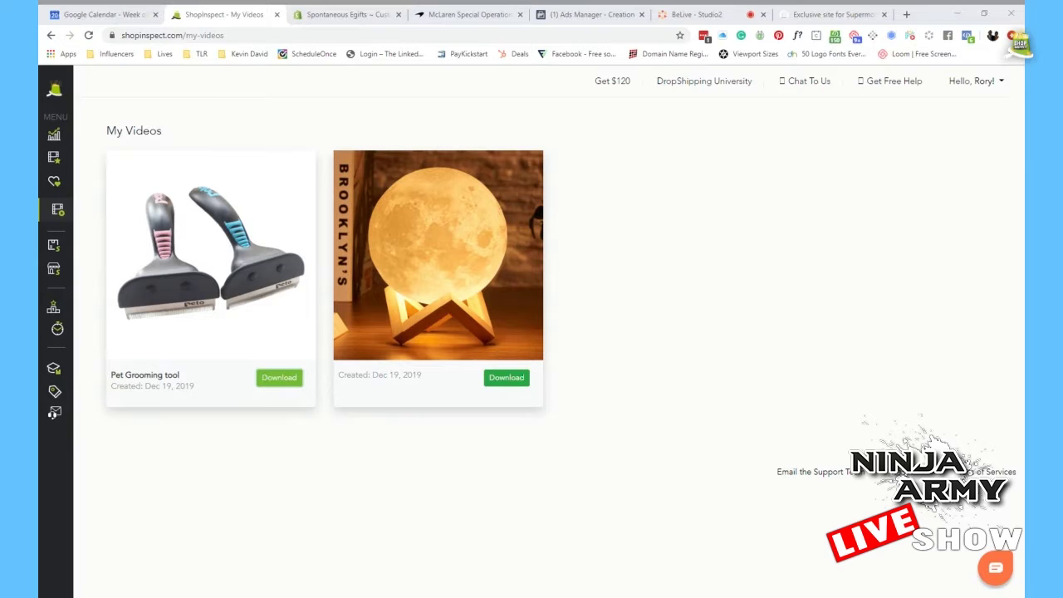
pyautogui.click(279, 377)
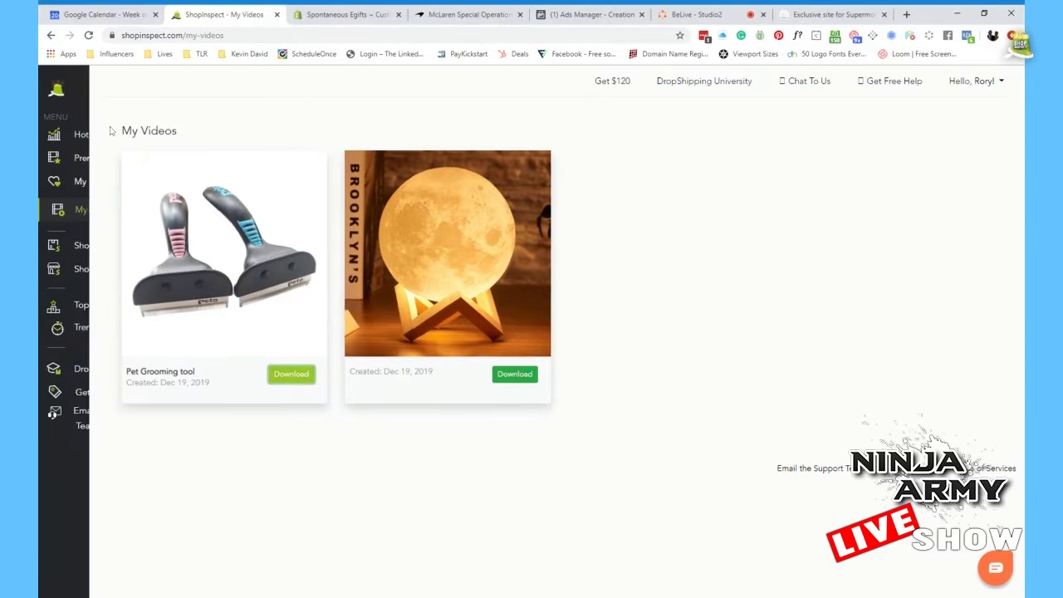
# Switch to BeLive Studio and remove the shared screen source from the stream, confirming the removal.
pyautogui.click(696, 14)
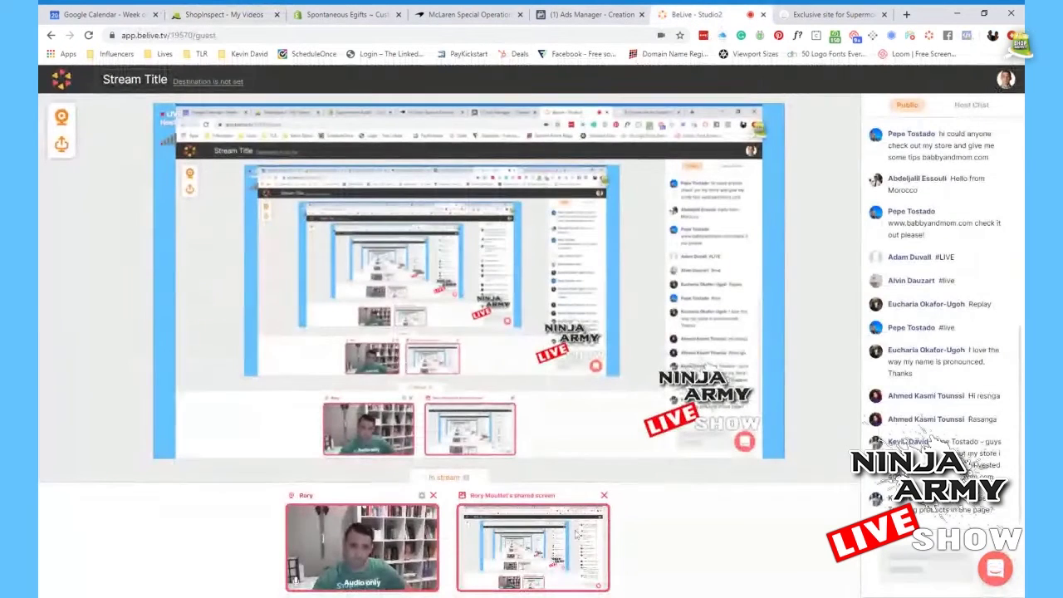
pyautogui.click(604, 496)
pyautogui.click(632, 467)
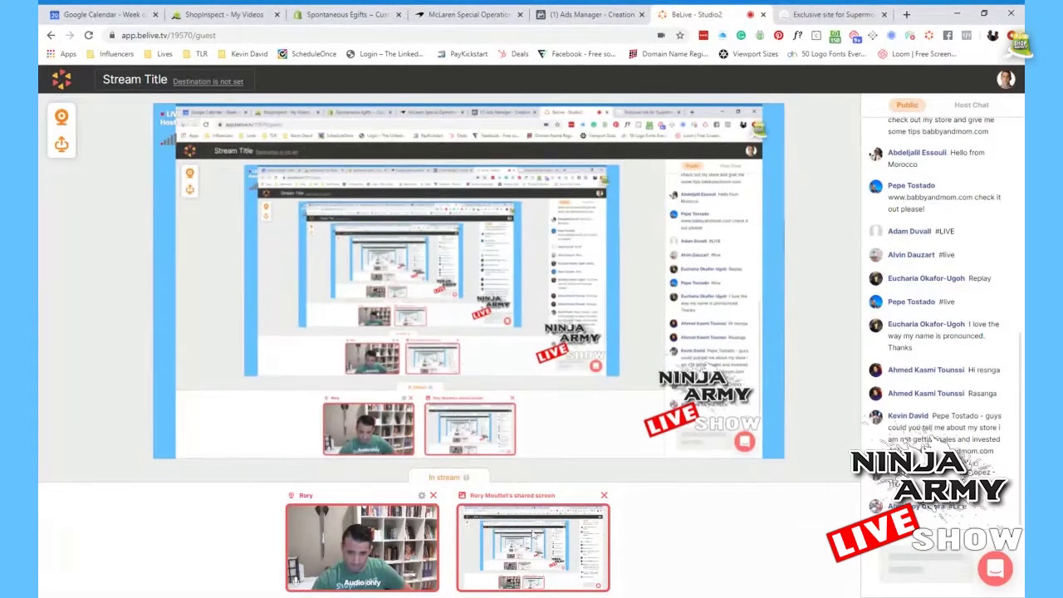
pyautogui.click(604, 496)
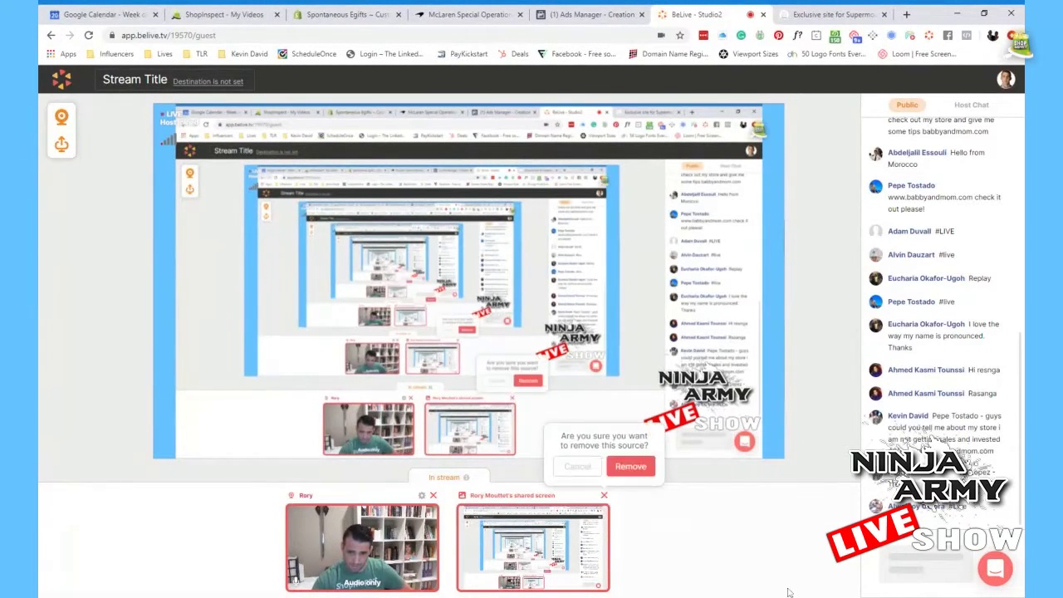
pyautogui.click(633, 468)
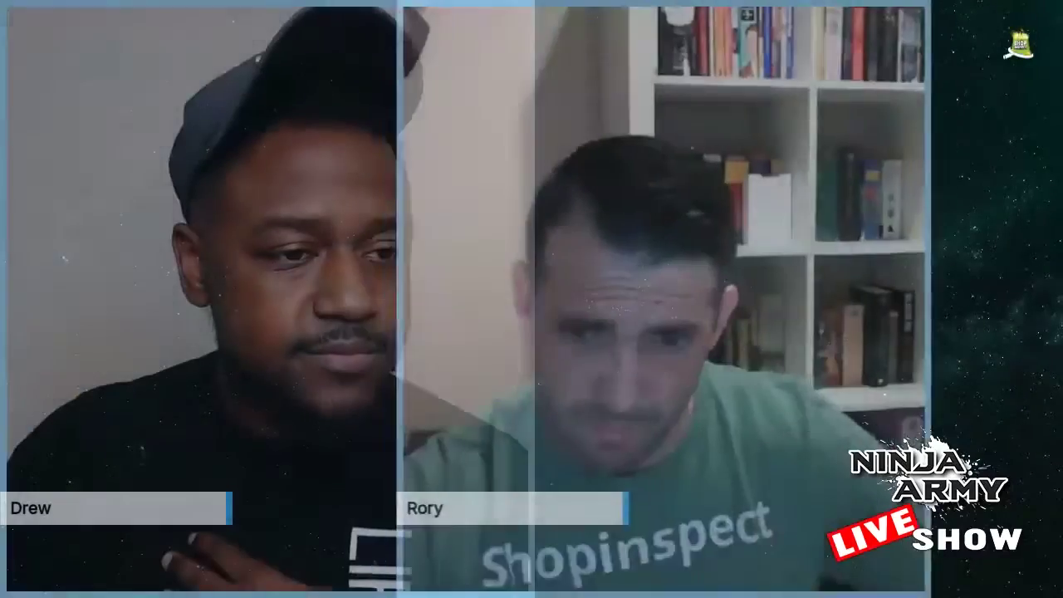
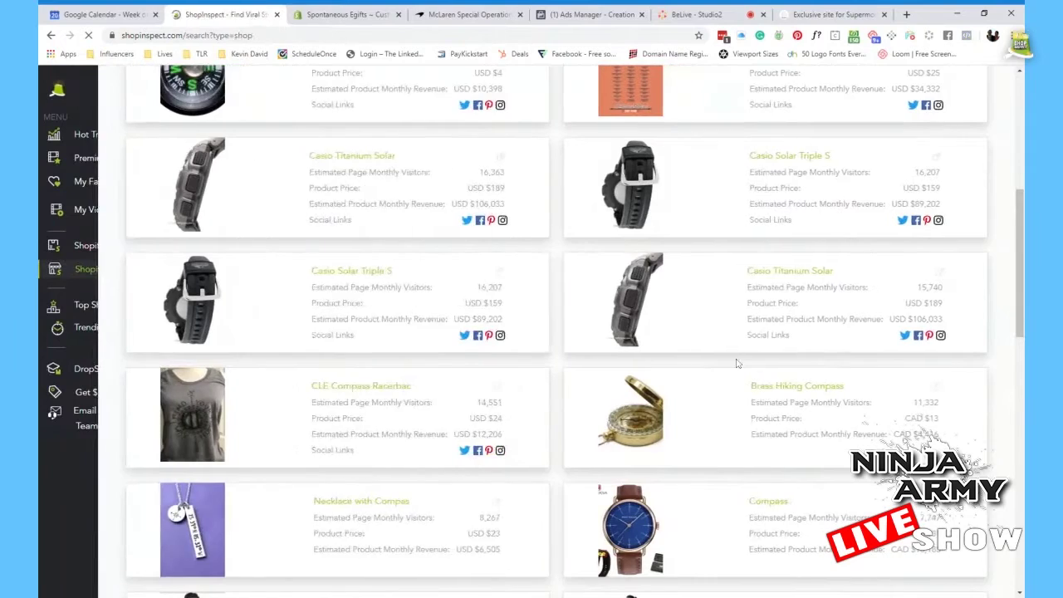
# Search ShopInspect for Shopify shops matching the keyword "watches".
pyautogui.write('wat6cheds')
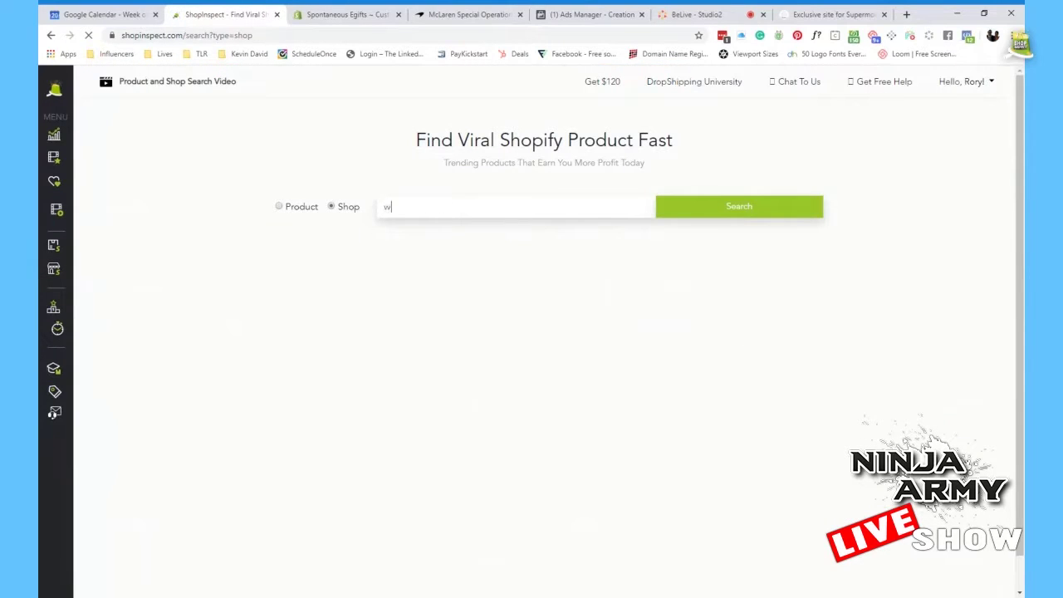
pyautogui.press('BackSpace')
pyautogui.press('BackSpace')
pyautogui.press('BackSpace')
pyautogui.press('BackSpace')
pyautogui.press('BackSpace')
pyautogui.press('BackSpace')
pyautogui.write('ches')
pyautogui.press('Return')
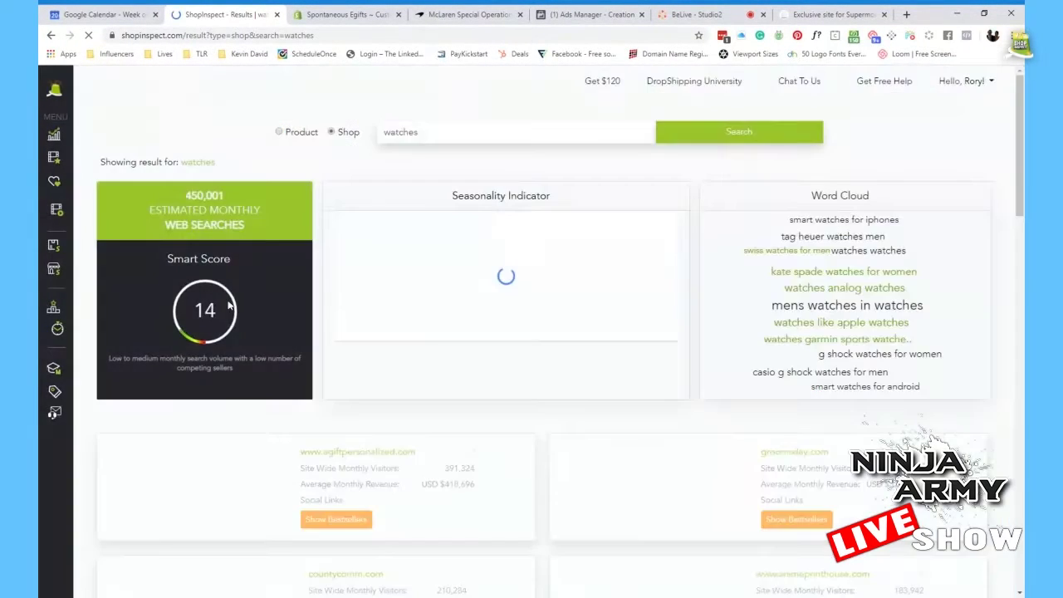
# Open the agiftpersonalized.com store from the shop results and examine its home page, trending gifts and featured gifts.
pyautogui.scroll(-3, 378, 293)
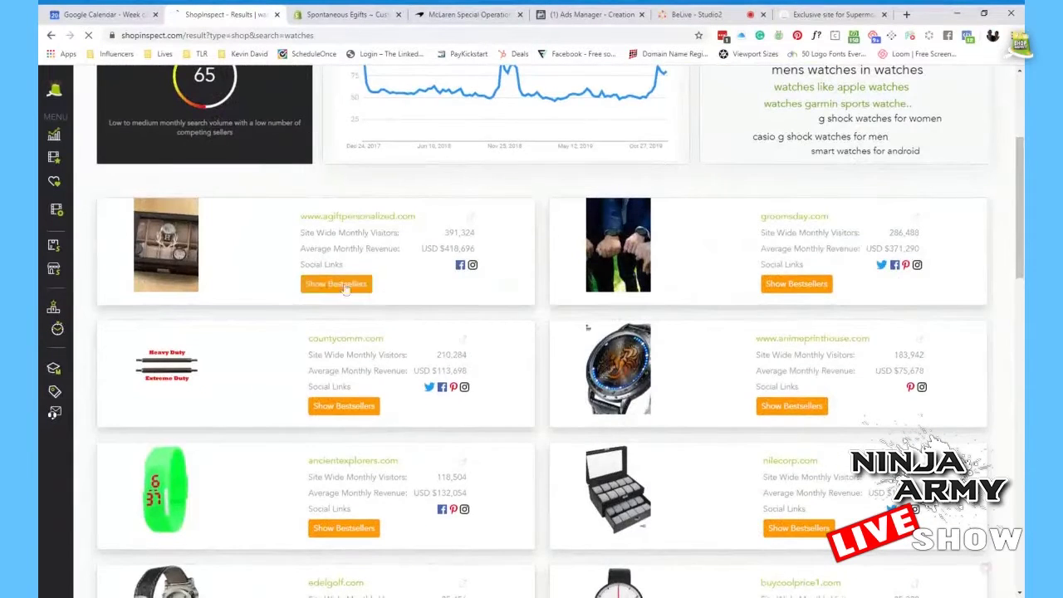
pyautogui.click(375, 218)
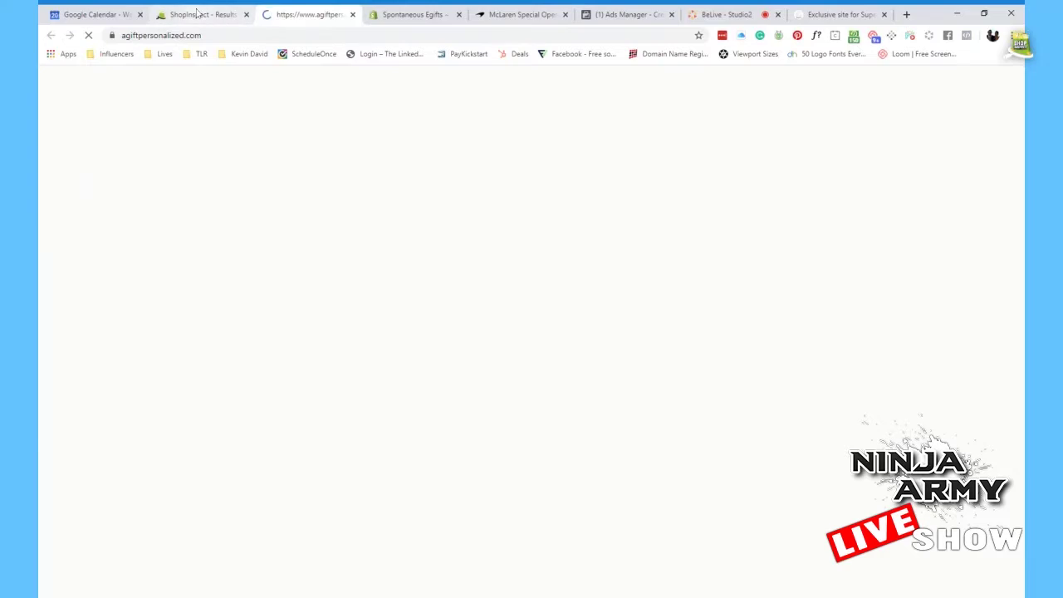
pyautogui.scroll(-3, 835, 324)
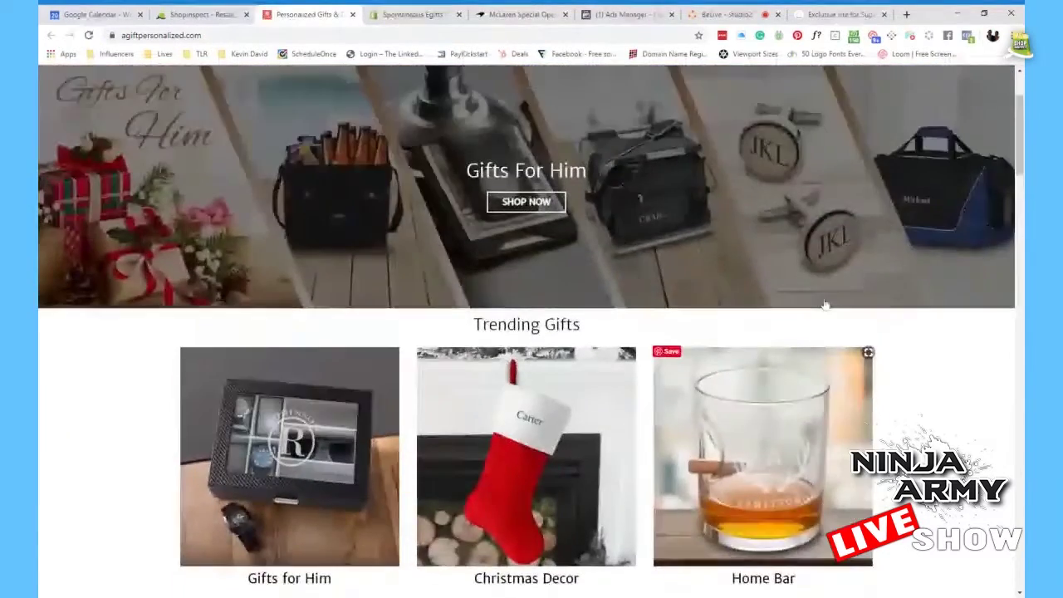
pyautogui.scroll(-8, 825, 304)
pyautogui.scroll(5, 761, 264)
pyautogui.scroll(1, 762, 264)
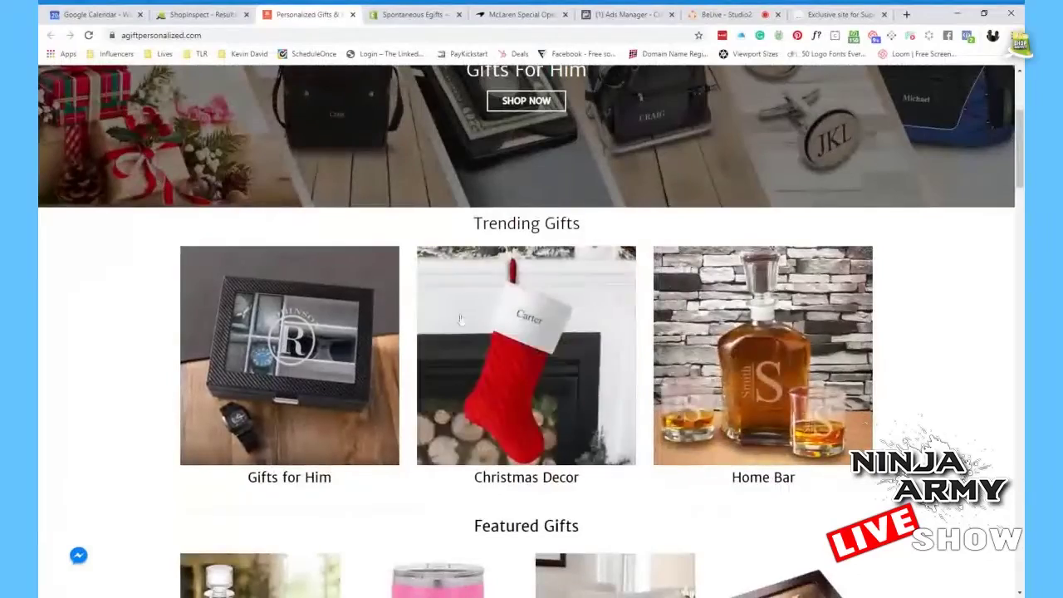
pyautogui.scroll(3, 748, 474)
pyautogui.scroll(-5, 753, 479)
pyautogui.scroll(5, 754, 480)
pyautogui.moveTo(374, 178)
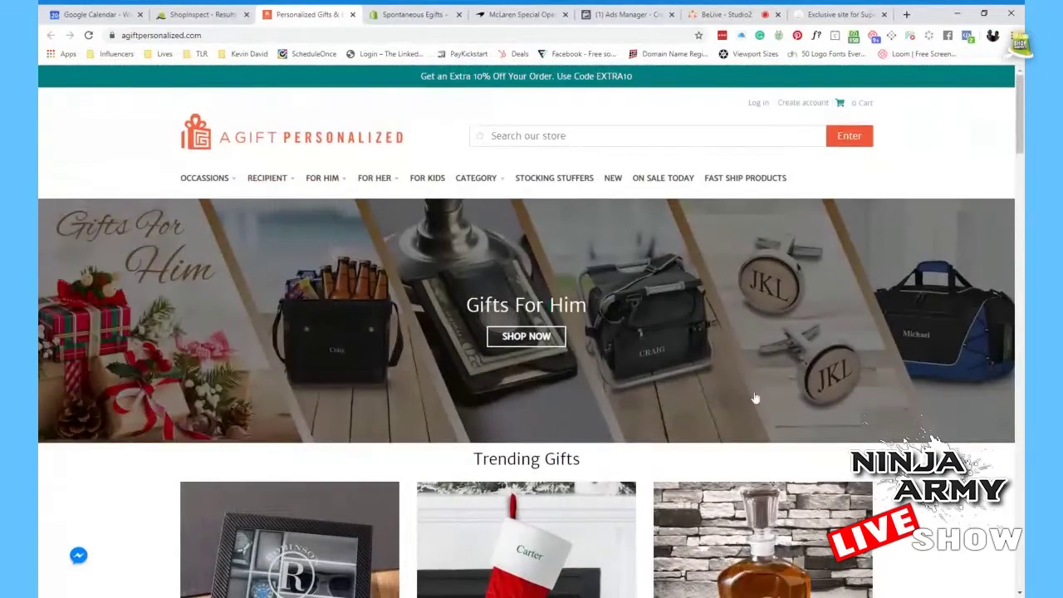
pyautogui.scroll(-10, 777, 474)
pyautogui.scroll(10, 740, 445)
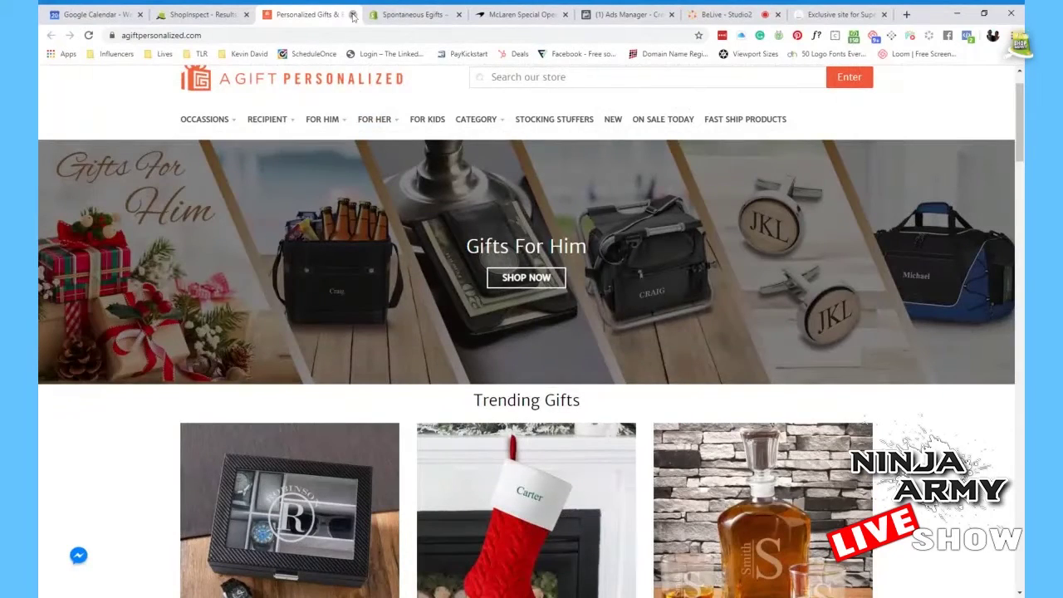
# Return to ShopInspect and look through the list of the top 100 Shopify stores.
pyautogui.click(202, 14)
pyautogui.moveTo(83, 328)
pyautogui.click(107, 312)
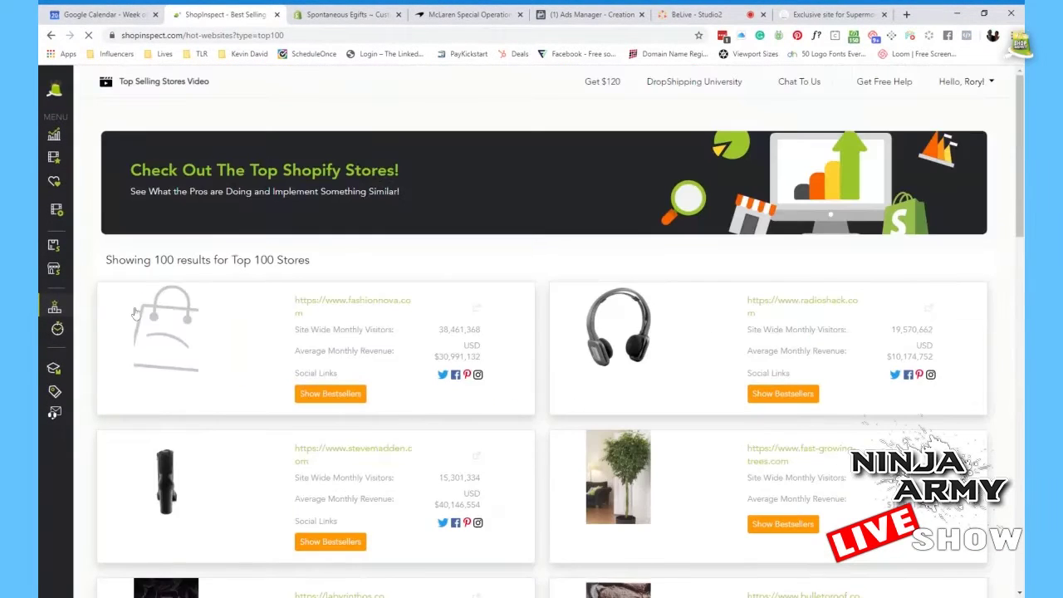
pyautogui.scroll(-4, 309, 449)
pyautogui.scroll(-5, 309, 448)
pyautogui.scroll(3, 309, 448)
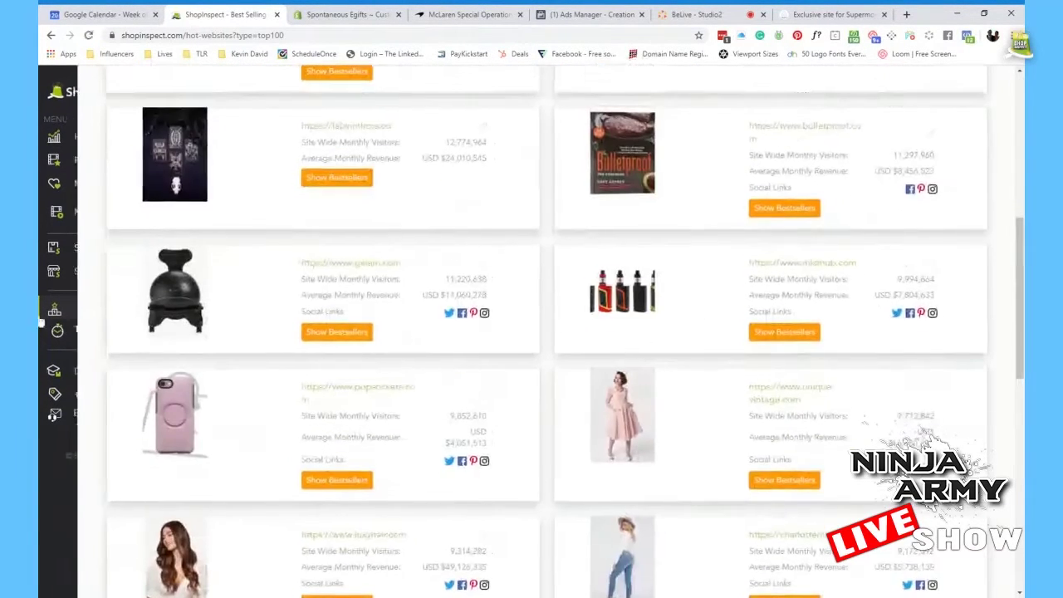
# Open the trending Shopify stores list and browse the fastest growing stores.
pyautogui.click(121, 333)
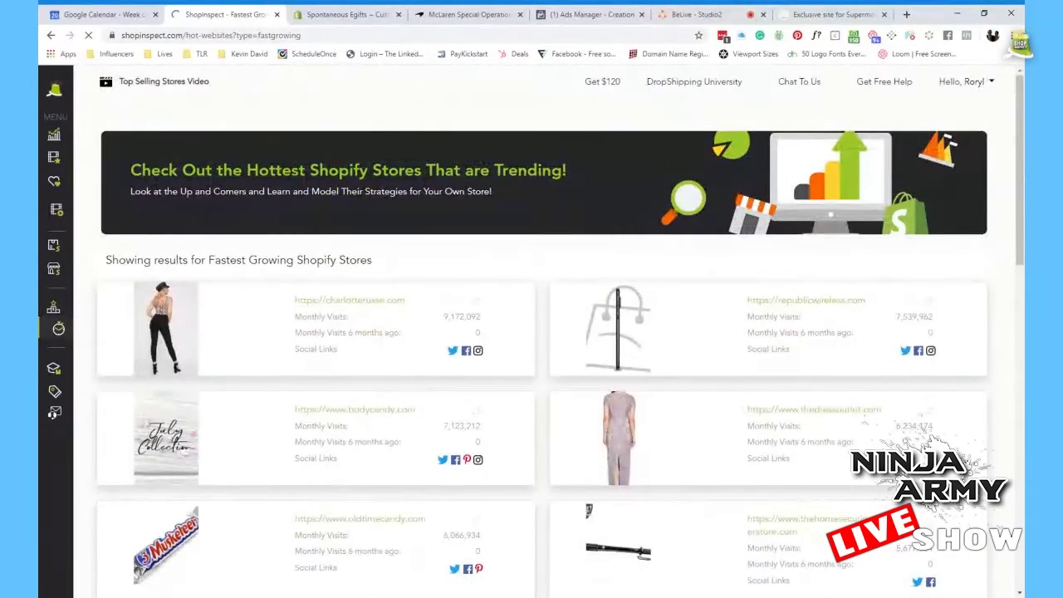
pyautogui.scroll(-2, 594, 484)
pyautogui.scroll(-4, 595, 485)
# Open DropShipping University and view its training videos.
pyautogui.moveTo(82, 290)
pyautogui.click(113, 371)
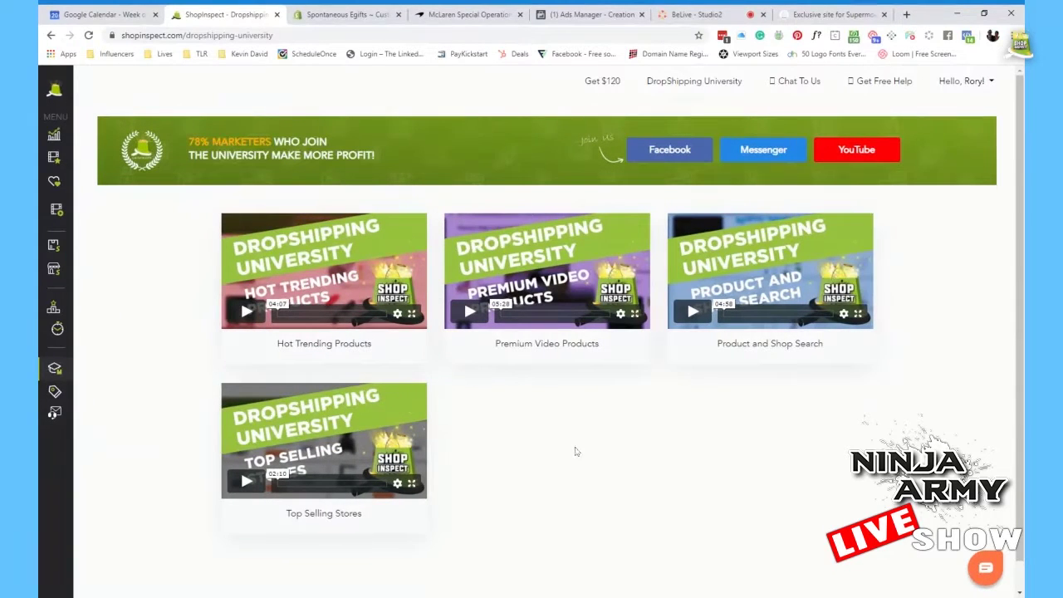
pyautogui.moveTo(58, 135)
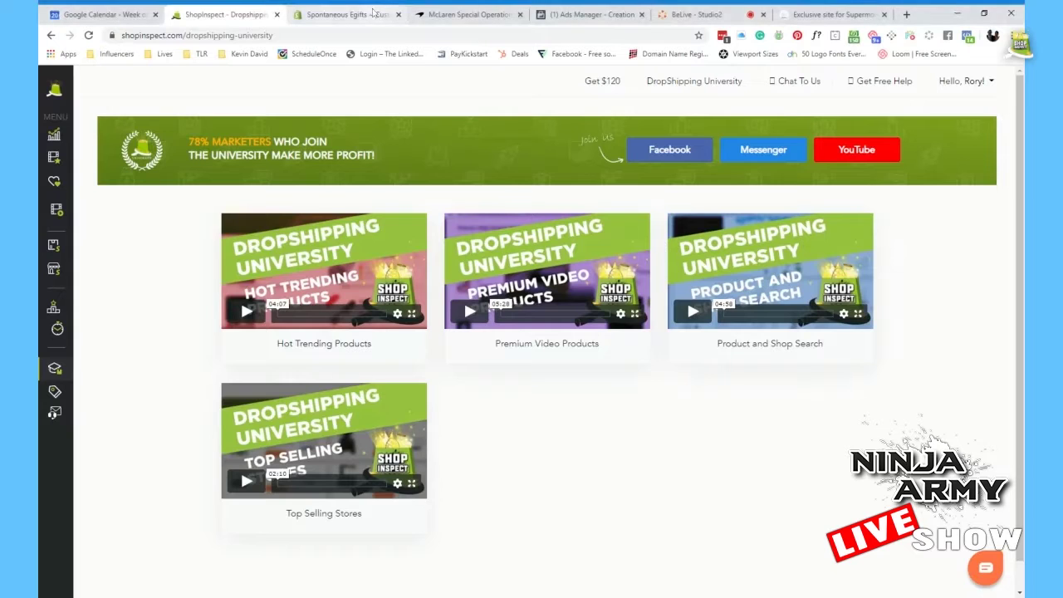
# Switch to BeLive Studio and take the shared screen out of the stream.
pyautogui.click(694, 15)
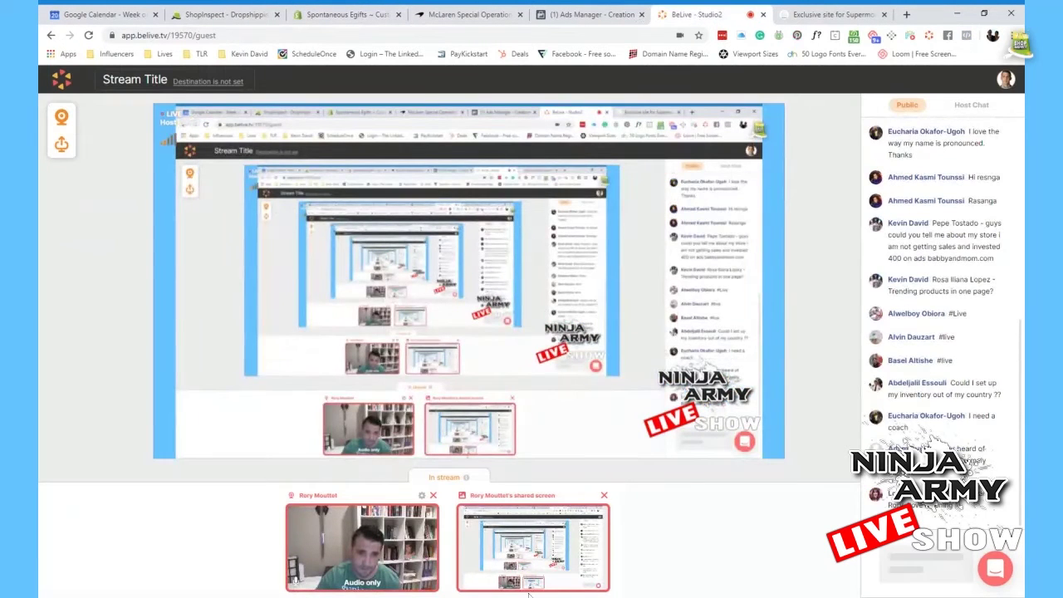
pyautogui.click(604, 496)
pyautogui.click(631, 467)
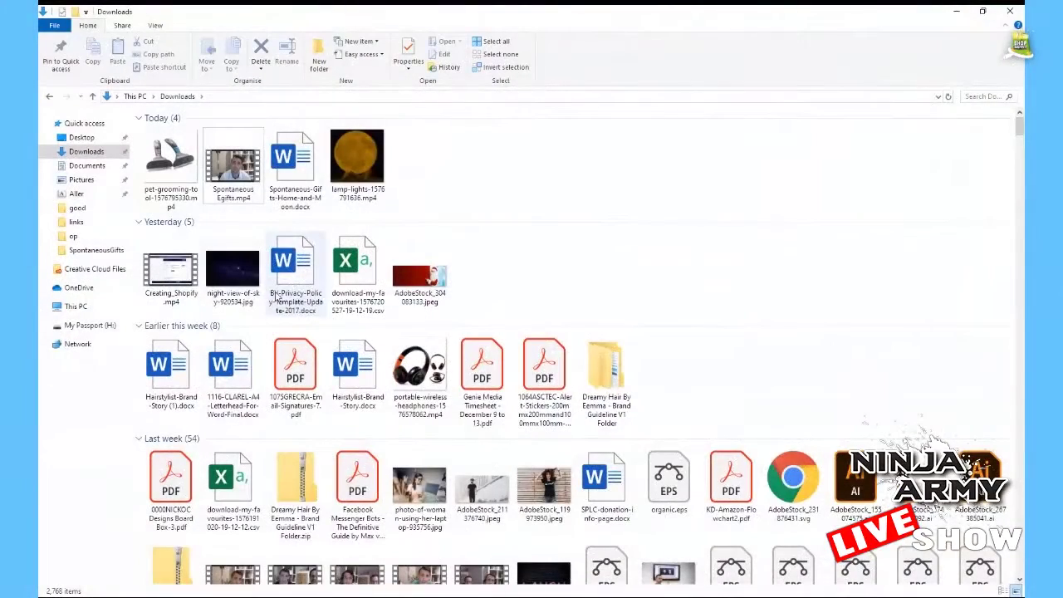
# Select the Creating_Shopify.mp4 video in the Downloads folder.
pyautogui.click(165, 283)
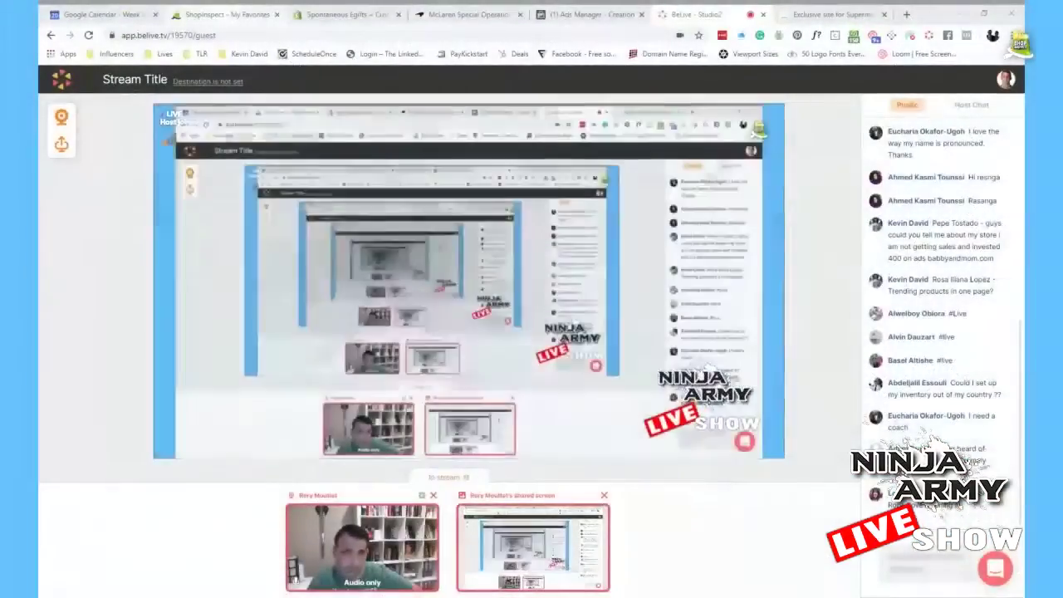
# Return to ShopInspect, view the My Favorites page and open the Premium Video section.
pyautogui.click(221, 15)
pyautogui.moveTo(110, 185)
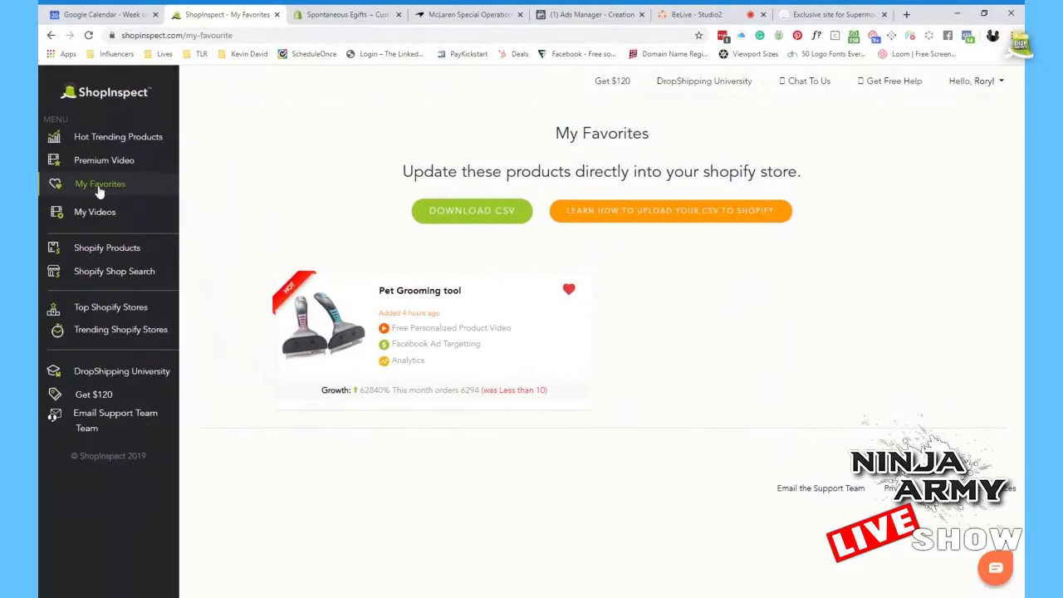
pyautogui.click(98, 191)
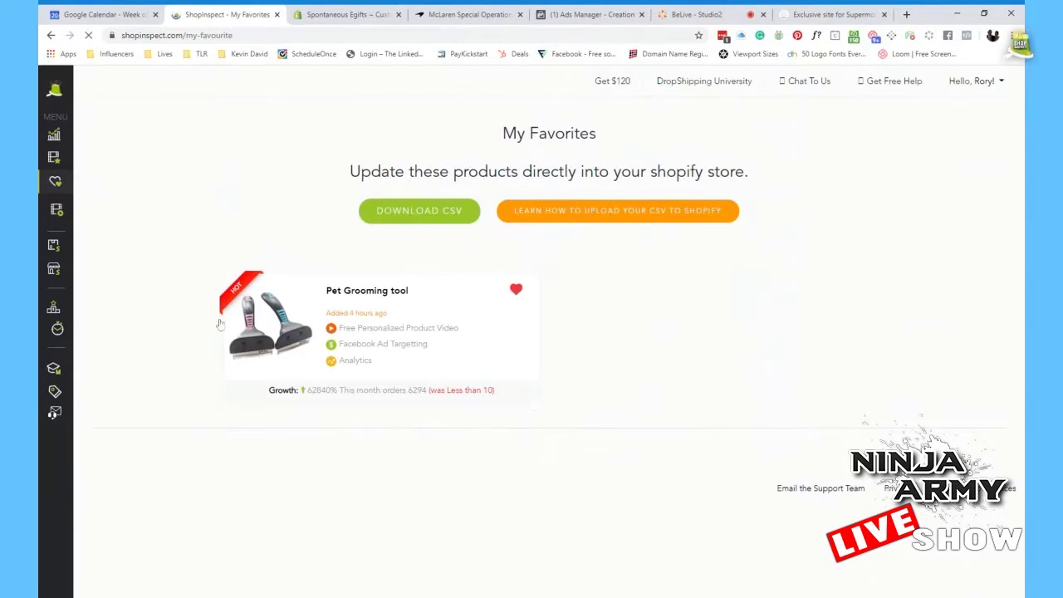
pyautogui.click(98, 159)
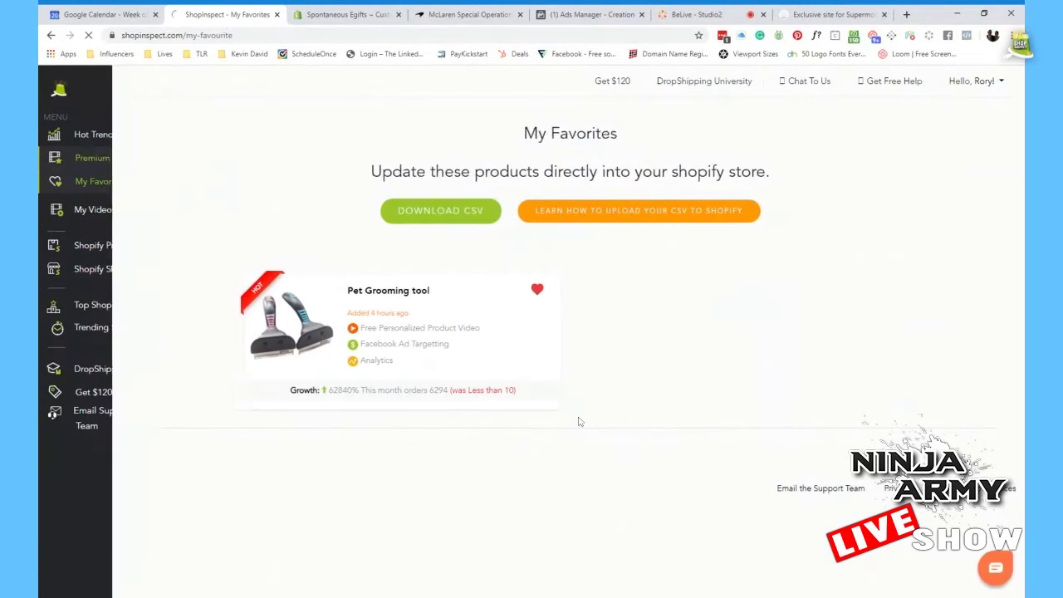
# Browse the premium video products, open the lamp lights product and bring up its form for creating a premium video.
pyautogui.scroll(-3, 562, 429)
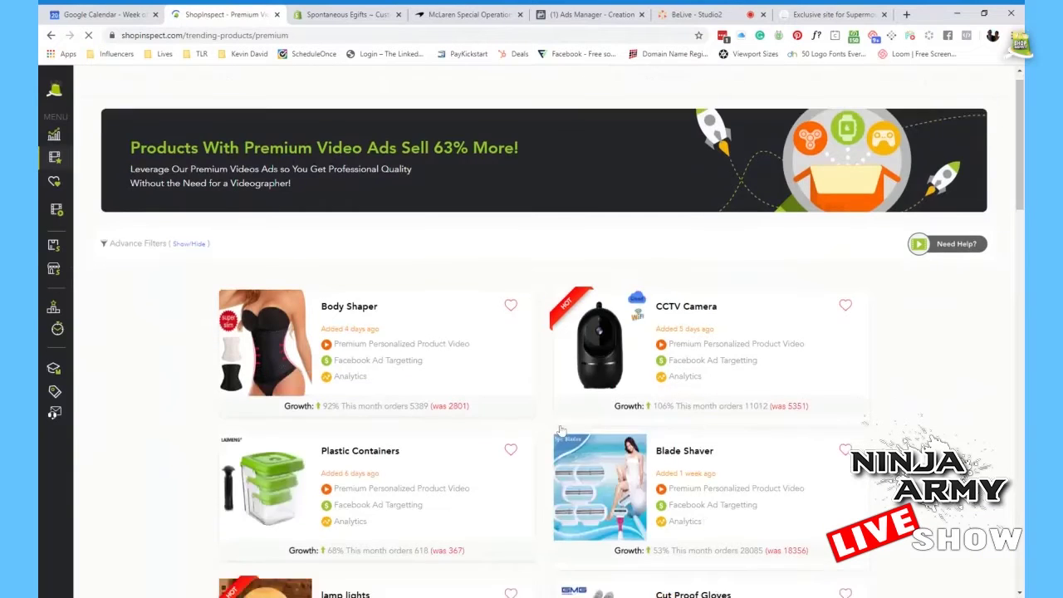
pyautogui.scroll(-2, 562, 430)
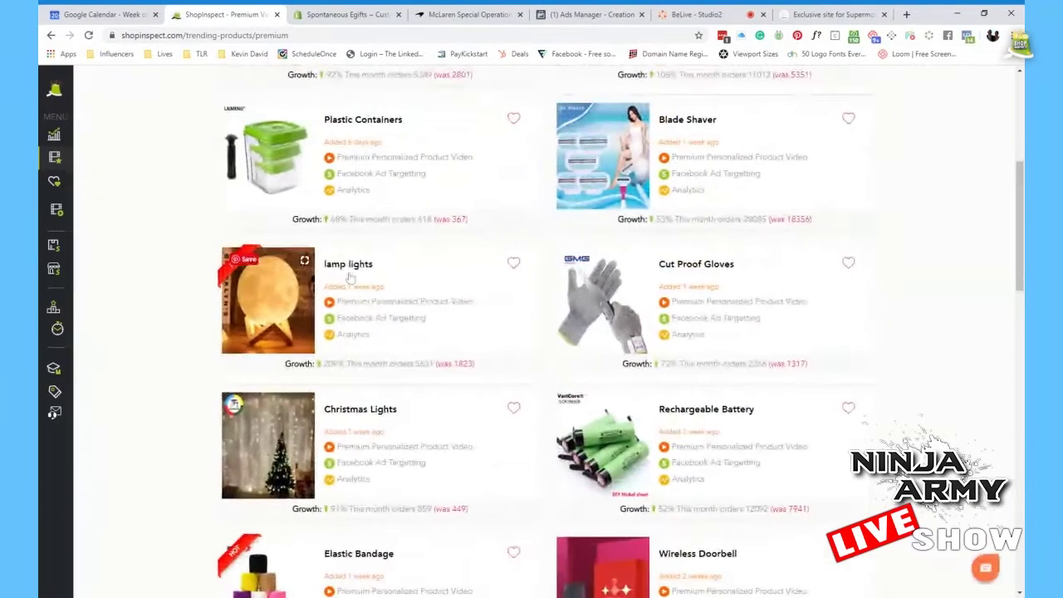
pyautogui.click(351, 271)
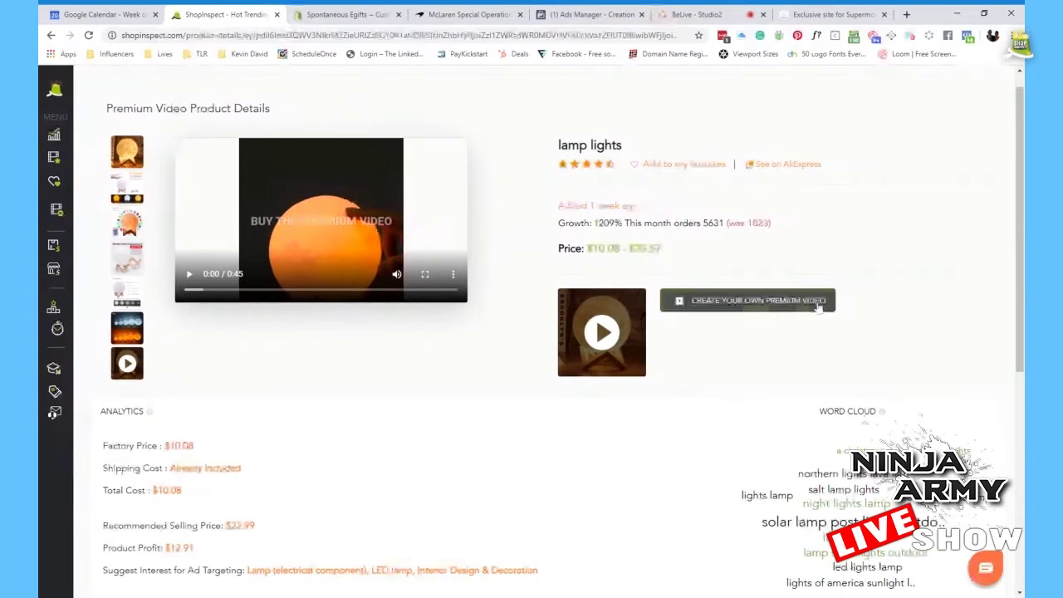
pyautogui.click(758, 304)
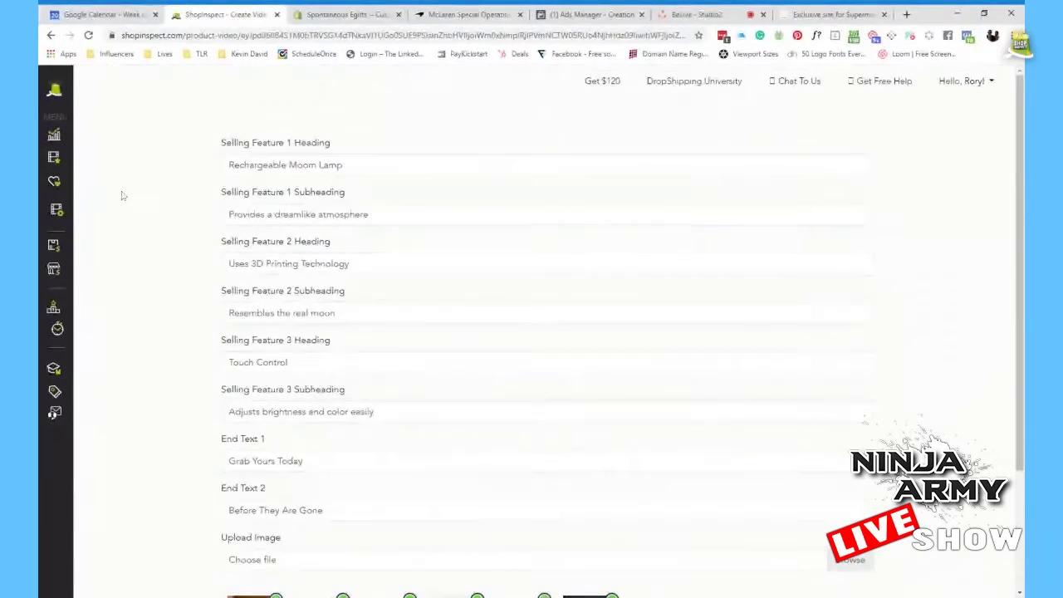
pyautogui.moveTo(55, 143)
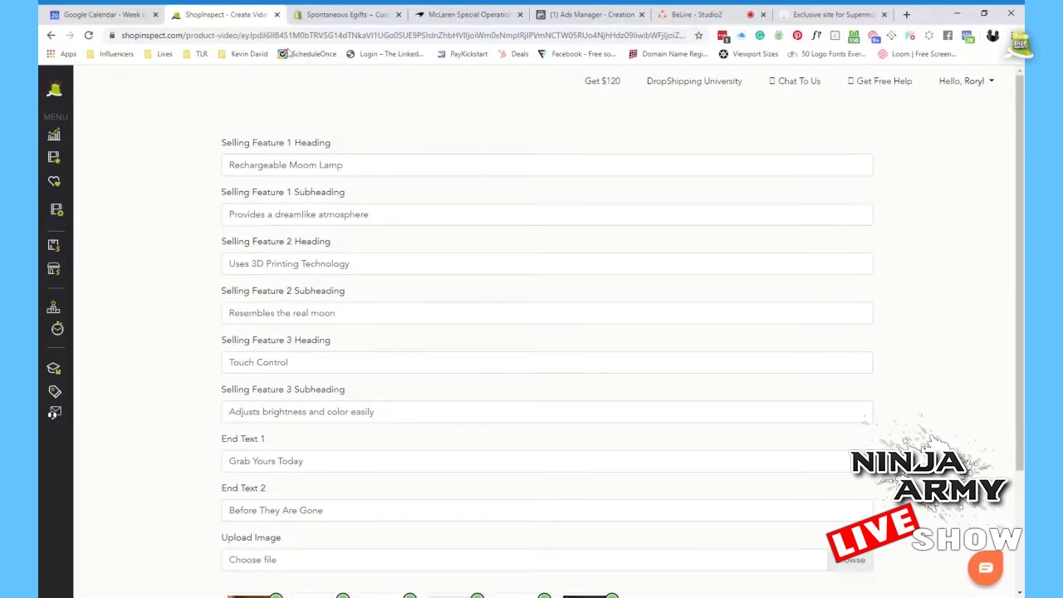
# Switch to the Shopify theme editor and look over the Spontaneous Egifts home page, ending at the banner and intro text.
pyautogui.click(344, 14)
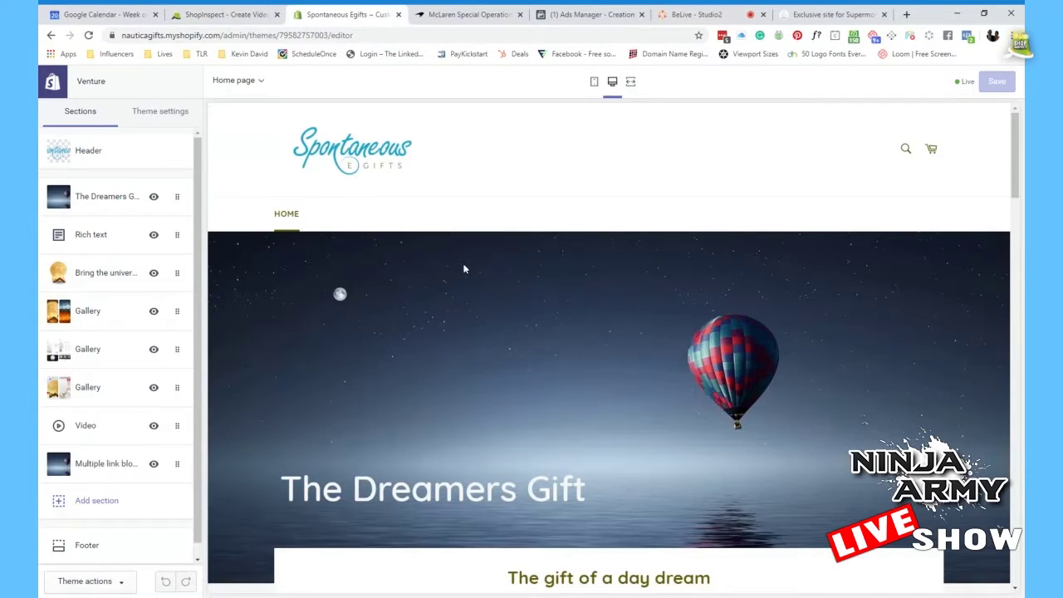
pyautogui.scroll(-10, 465, 268)
pyautogui.scroll(-10, 485, 241)
pyautogui.scroll(12, 485, 241)
pyautogui.scroll(4, 485, 241)
pyautogui.scroll(-3, 578, 212)
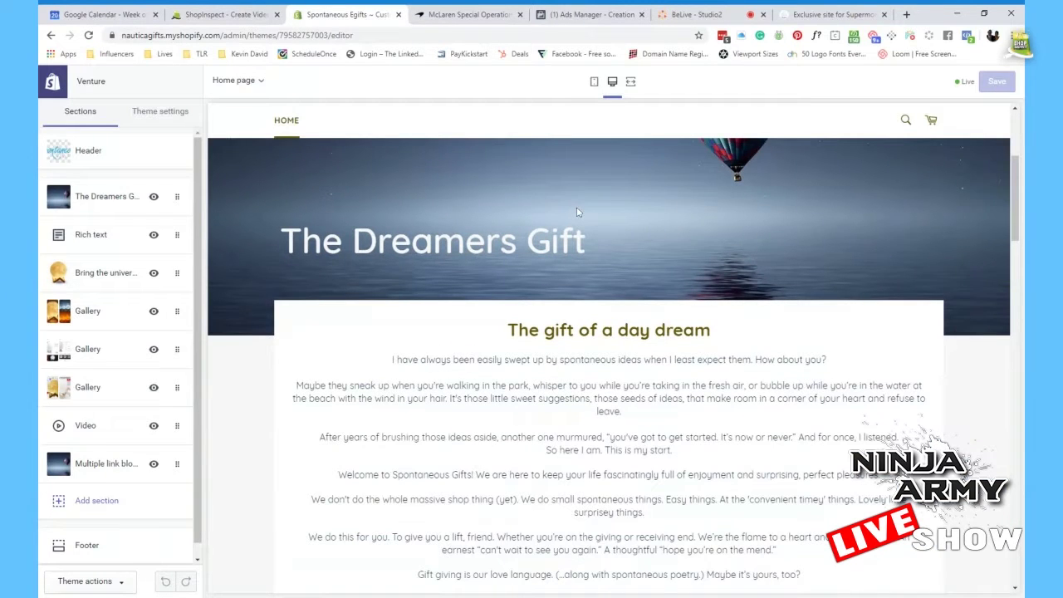
pyautogui.scroll(3, 548, 200)
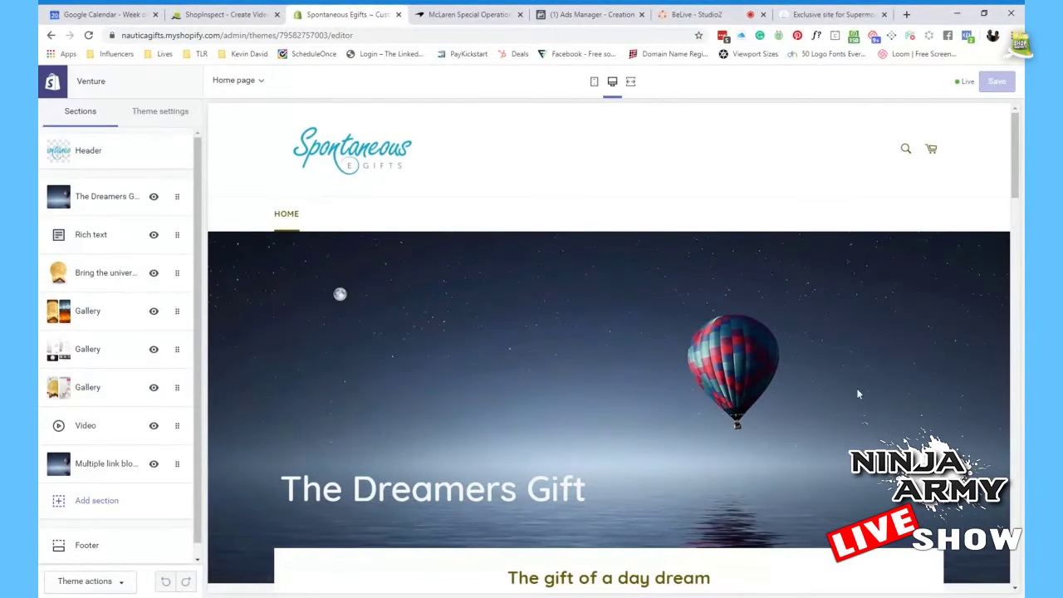
pyautogui.scroll(-3, 562, 303)
pyautogui.scroll(3, 764, 432)
pyautogui.scroll(-2, 972, 568)
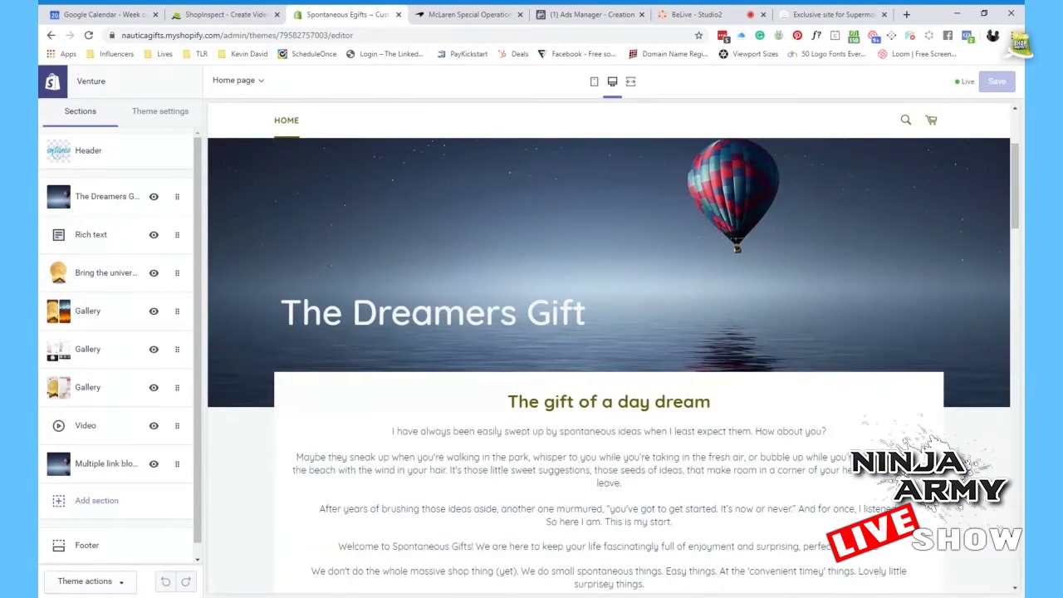
pyautogui.scroll(-2, 505, 357)
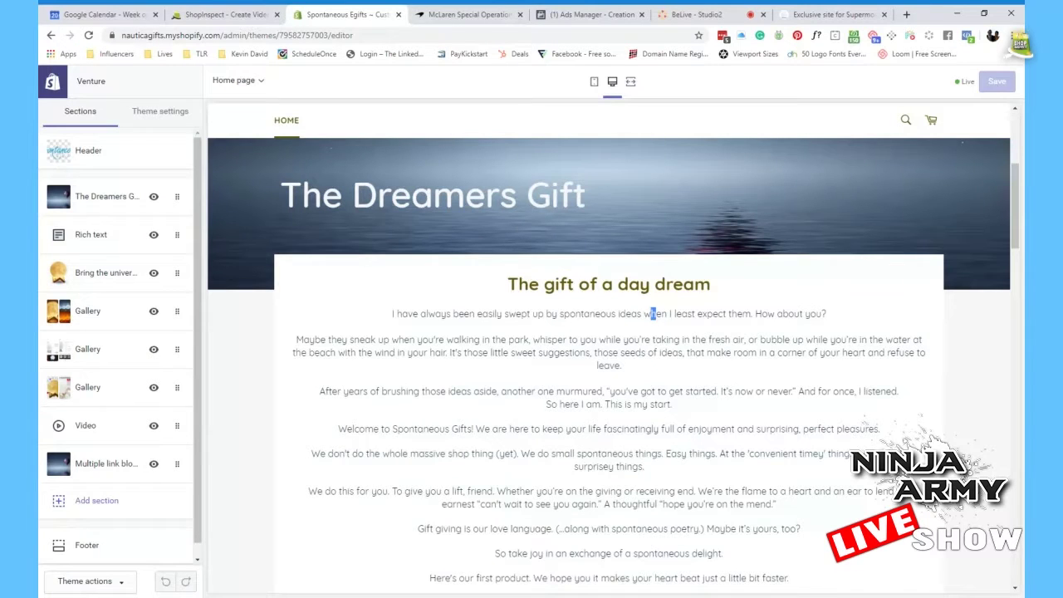
# Highlight the Dreamers Gift banner title, the "The gift of a day dream" heading and its opening paragraphs while reading them.
pyautogui.tripleClick(573, 199)
pyautogui.tripleClick(590, 284)
pyautogui.click(776, 387)
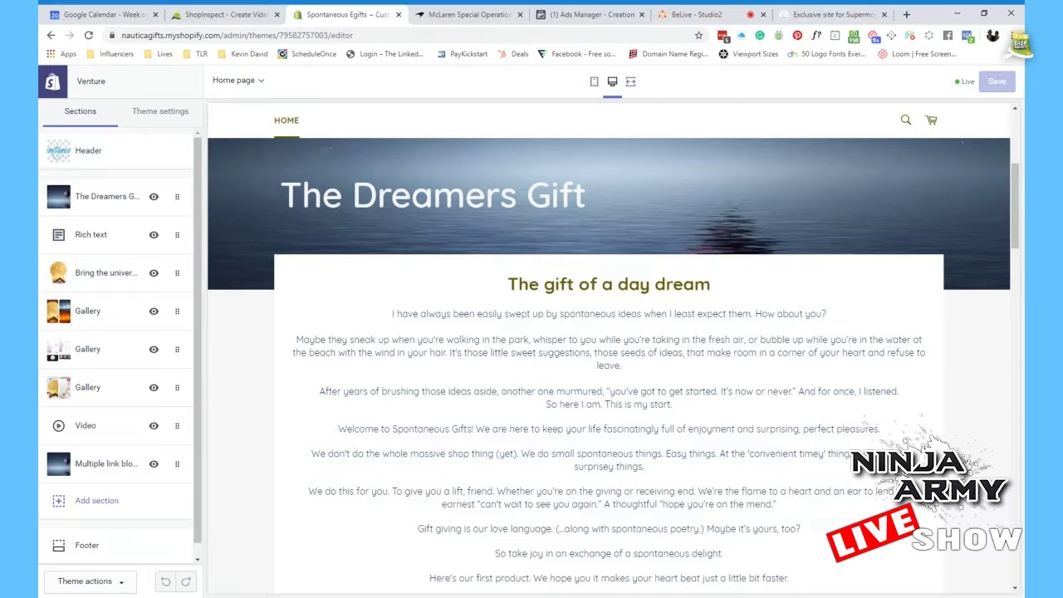
pyautogui.doubleClick(517, 314)
pyautogui.tripleClick(517, 314)
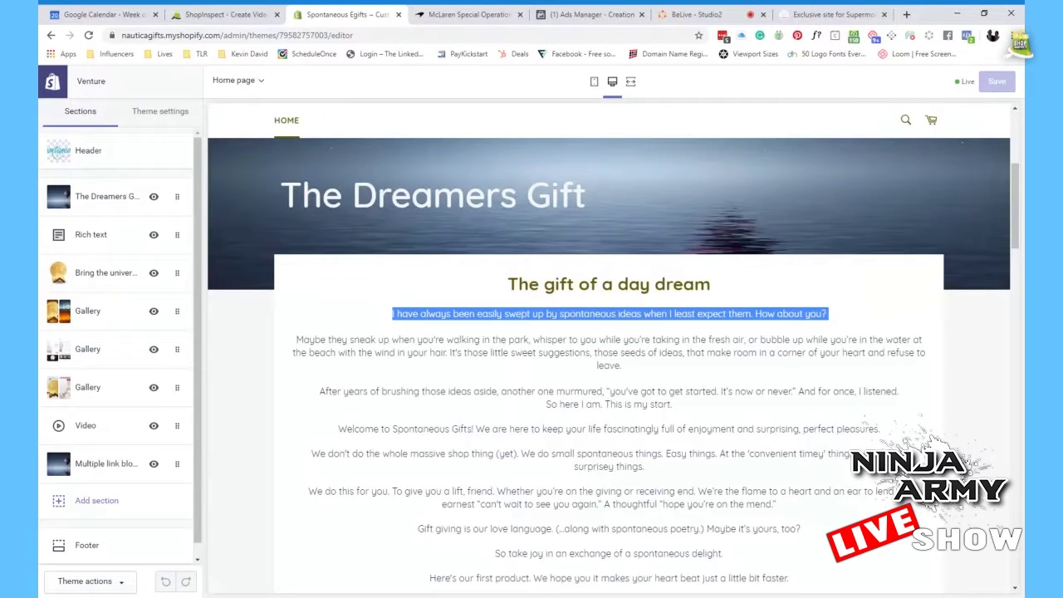
pyautogui.click(600, 329)
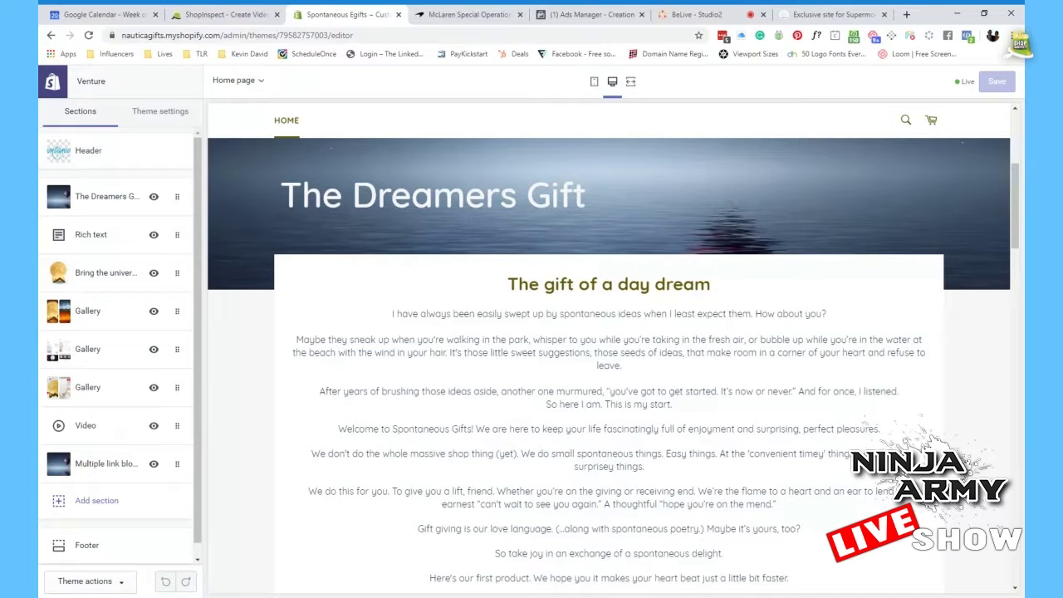
pyautogui.tripleClick(366, 354)
pyautogui.click(519, 368)
pyautogui.tripleClick(652, 390)
pyautogui.scroll(-1, 466, 450)
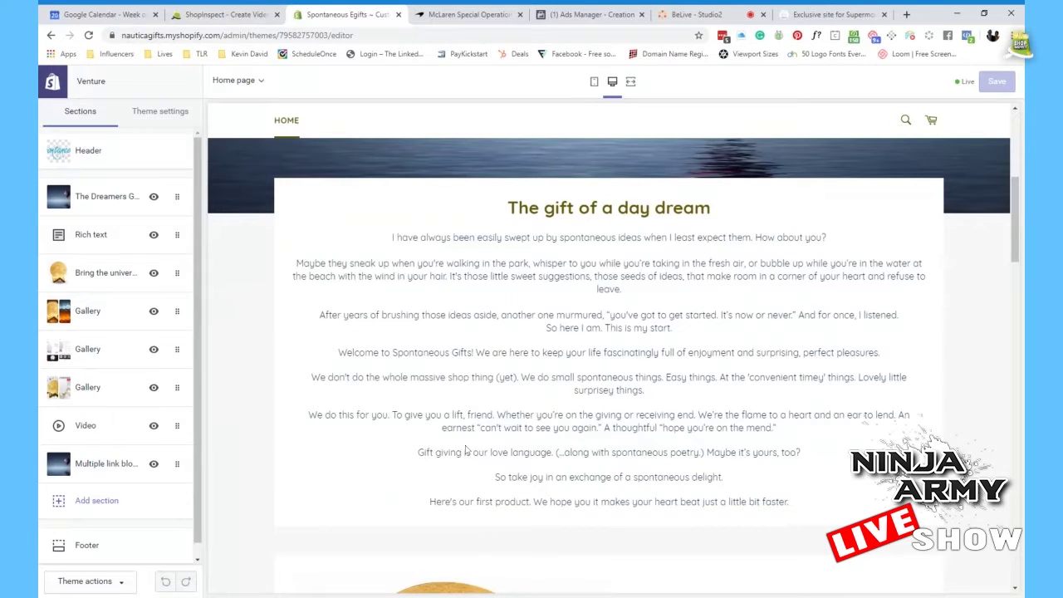
# Highlight the intro paragraph about doing small spontaneous things and its closing words "surprisey things".
pyautogui.scroll(-1, 466, 451)
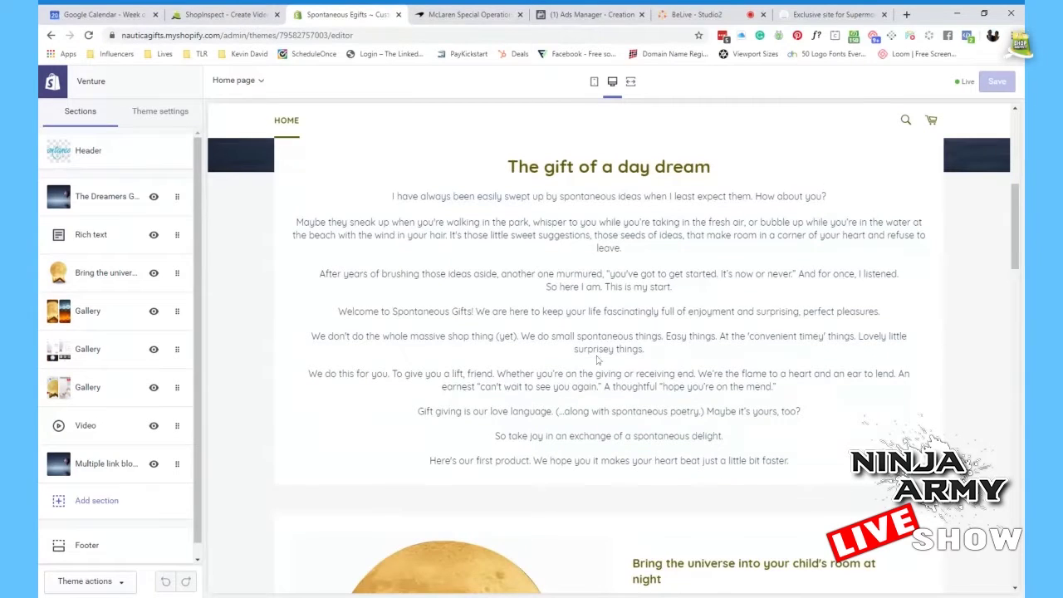
pyautogui.moveTo(357, 336); pyautogui.dragTo(661, 352)
pyautogui.click(521, 355)
pyautogui.tripleClick(667, 353)
pyautogui.click(766, 352)
pyautogui.scroll(-1, 574, 416)
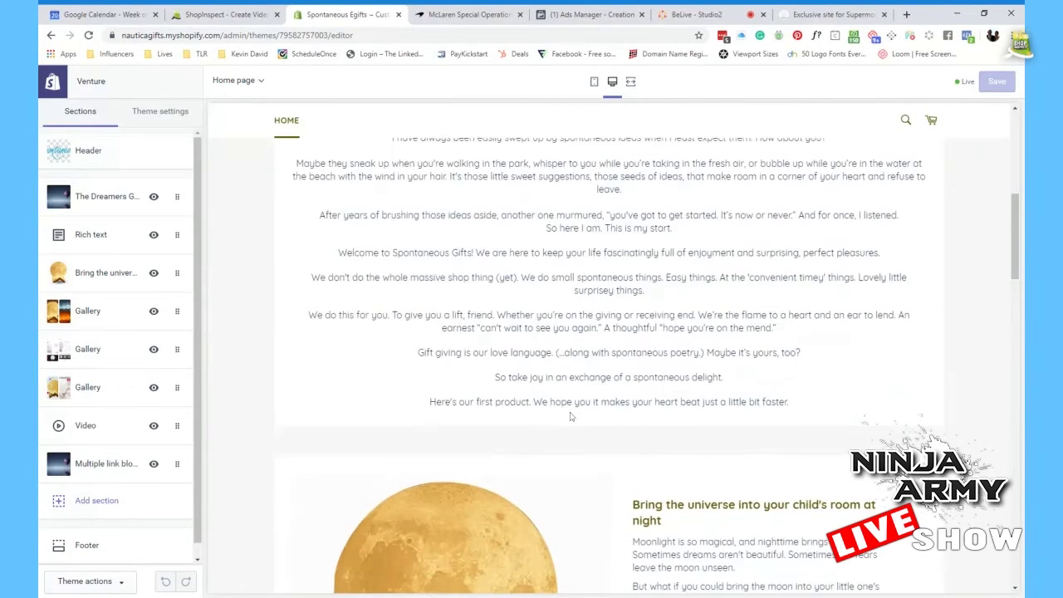
# Highlight the closing intro lines in turn, from "We do this for you" through "So take joy in an exchange of a spontaneous delight".
pyautogui.moveTo(426, 316); pyautogui.dragTo(621, 328)
pyautogui.click(590, 347)
pyautogui.tripleClick(552, 326)
pyautogui.click(662, 343)
pyautogui.doubleClick(450, 352)
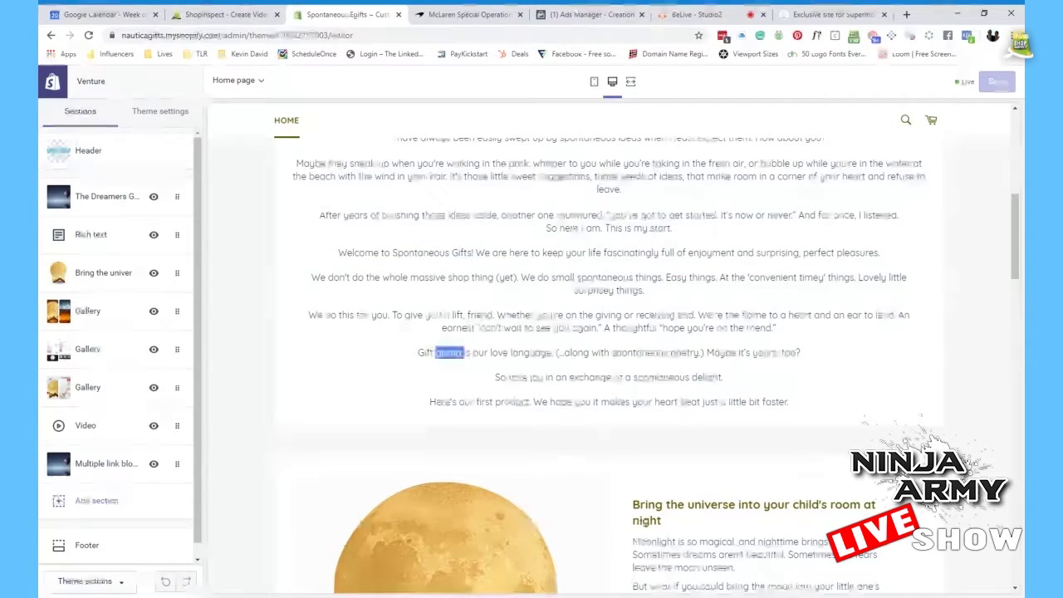
pyautogui.click(450, 352)
pyautogui.click(450, 352)
pyautogui.moveTo(597, 353); pyautogui.dragTo(781, 353)
pyautogui.click(781, 352)
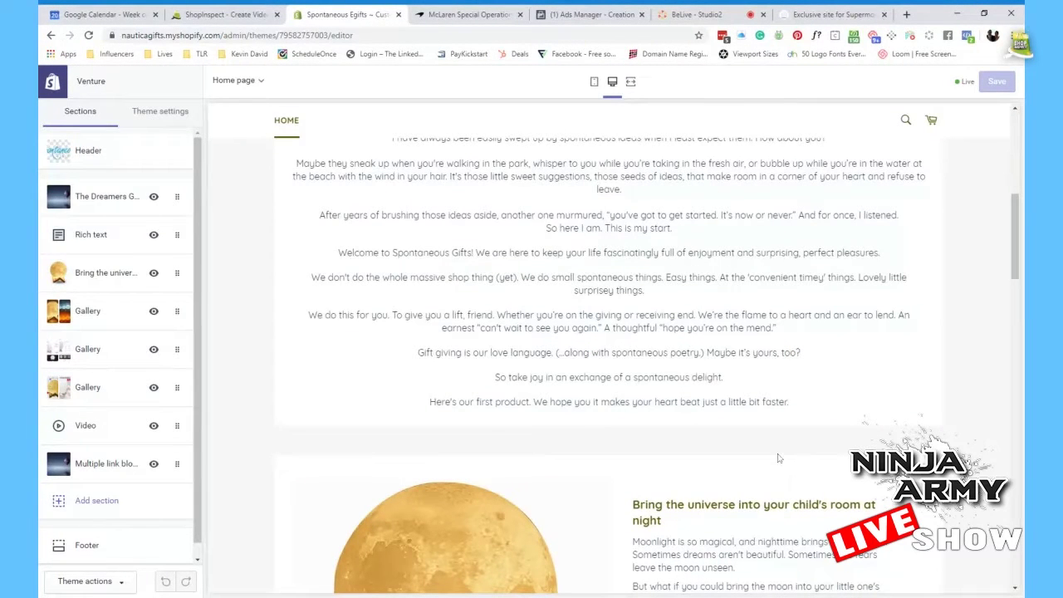
pyautogui.doubleClick(628, 382)
pyautogui.tripleClick(628, 383)
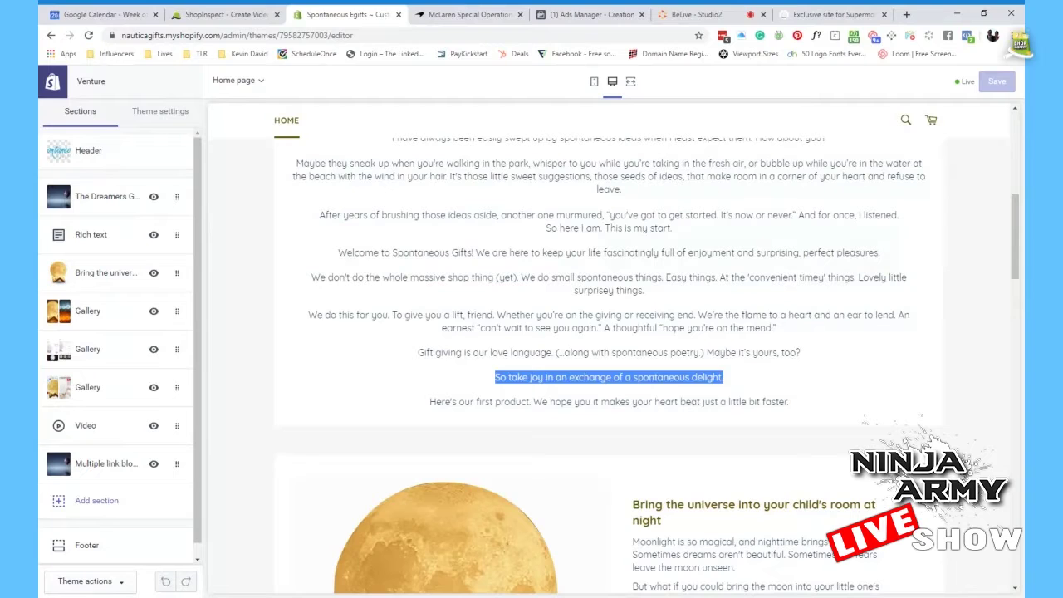
pyautogui.click(604, 422)
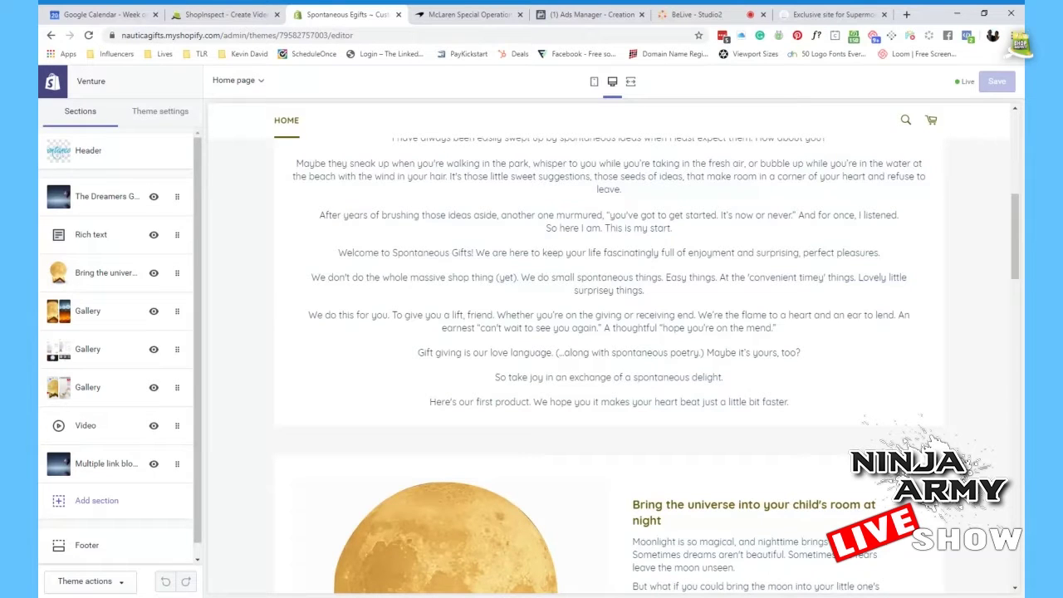
# Examine the moon lamp section, highlighting its full description and its heading "Bring the universe into your child's room at night".
pyautogui.scroll(-4, 609, 365)
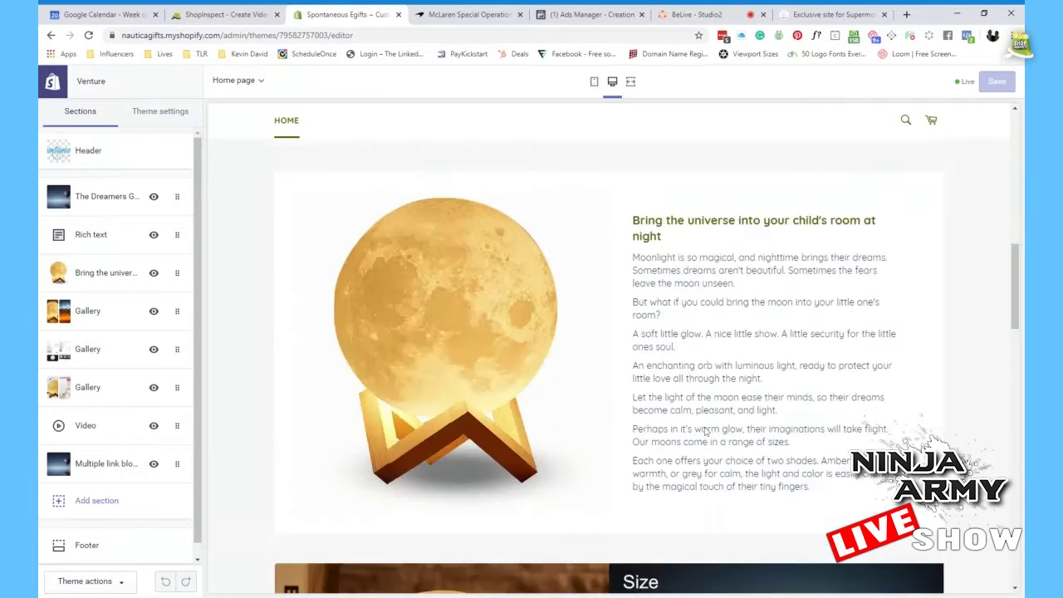
pyautogui.scroll(1, 581, 350)
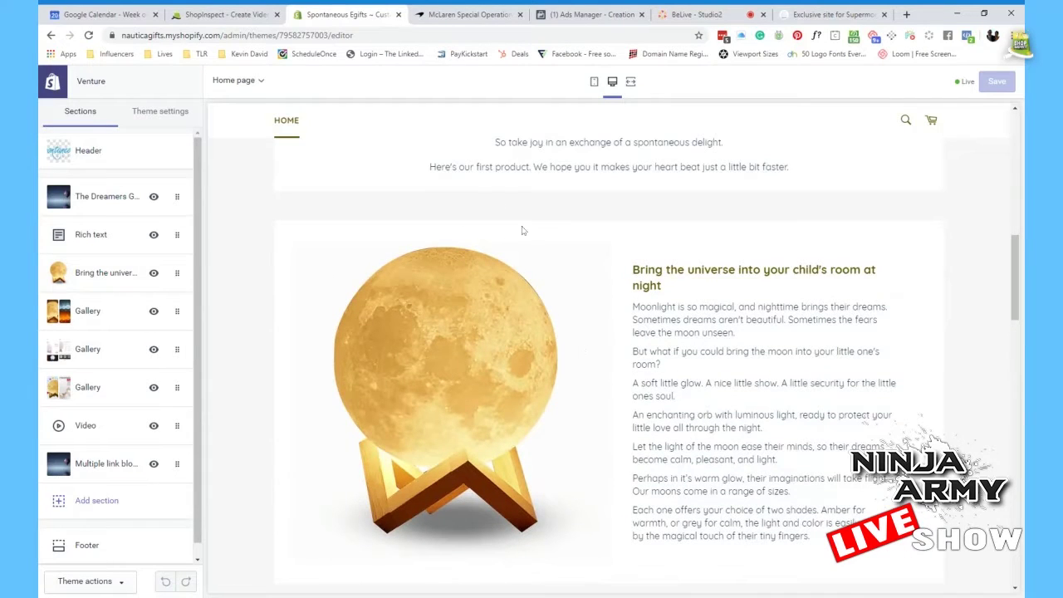
pyautogui.scroll(-1, 565, 349)
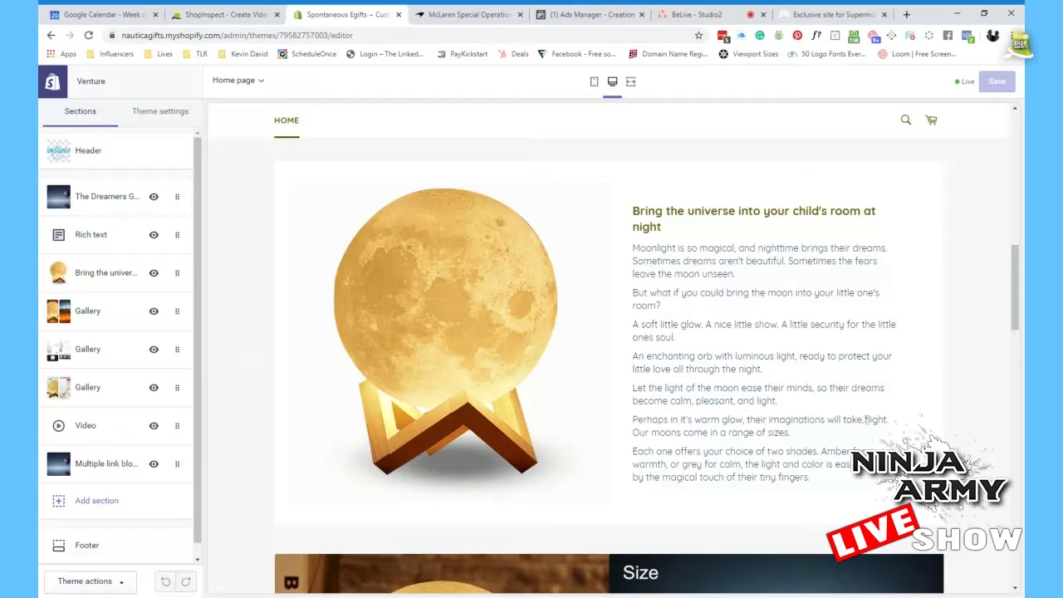
pyautogui.moveTo(649, 211); pyautogui.dragTo(782, 515)
pyautogui.click(849, 495)
pyautogui.moveTo(849, 495); pyautogui.dragTo(581, 208)
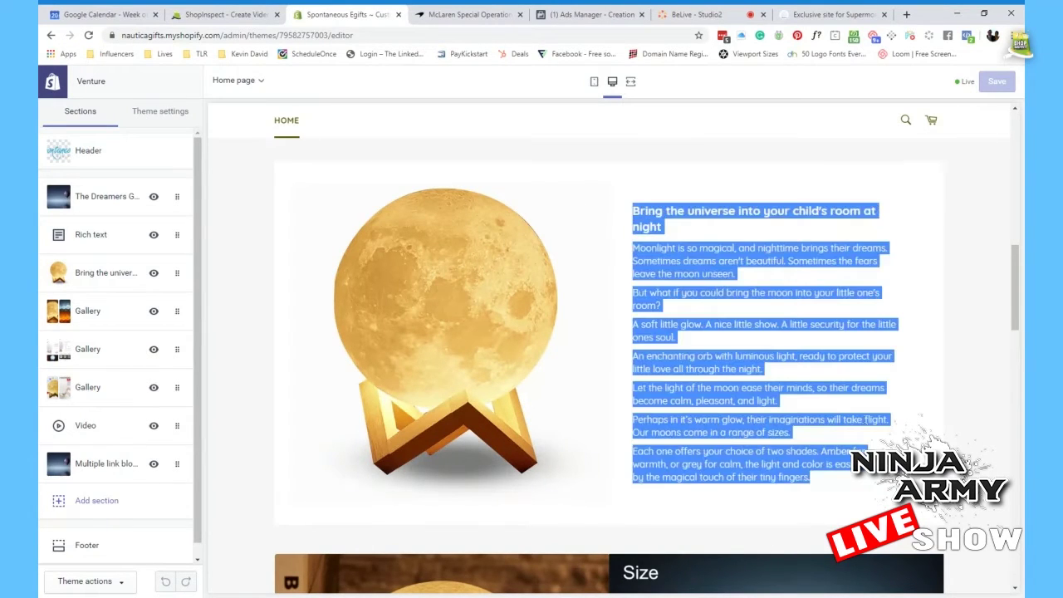
pyautogui.click(684, 224)
pyautogui.tripleClick(697, 213)
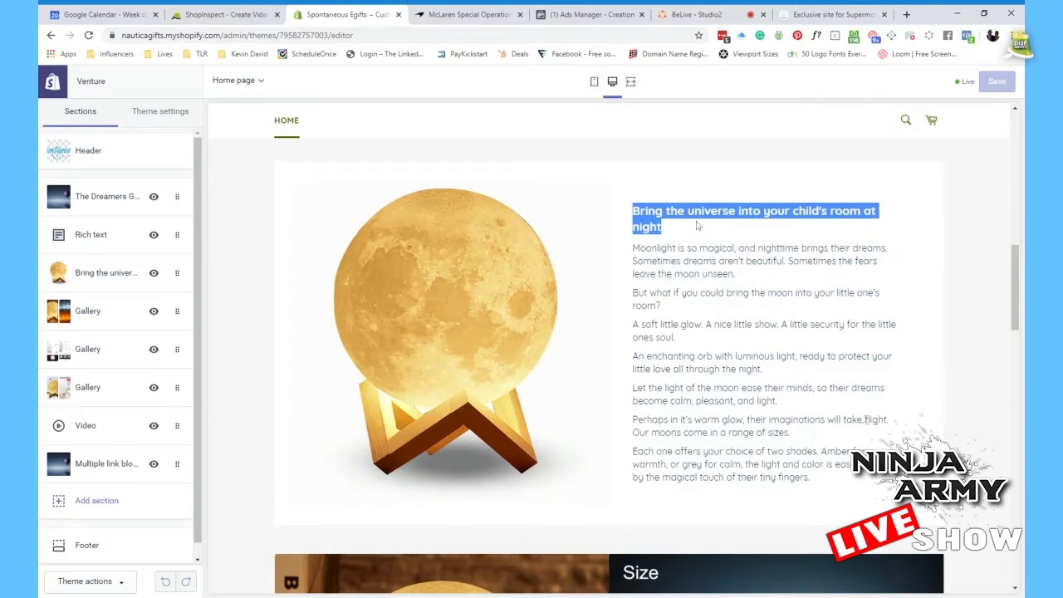
pyautogui.click(694, 233)
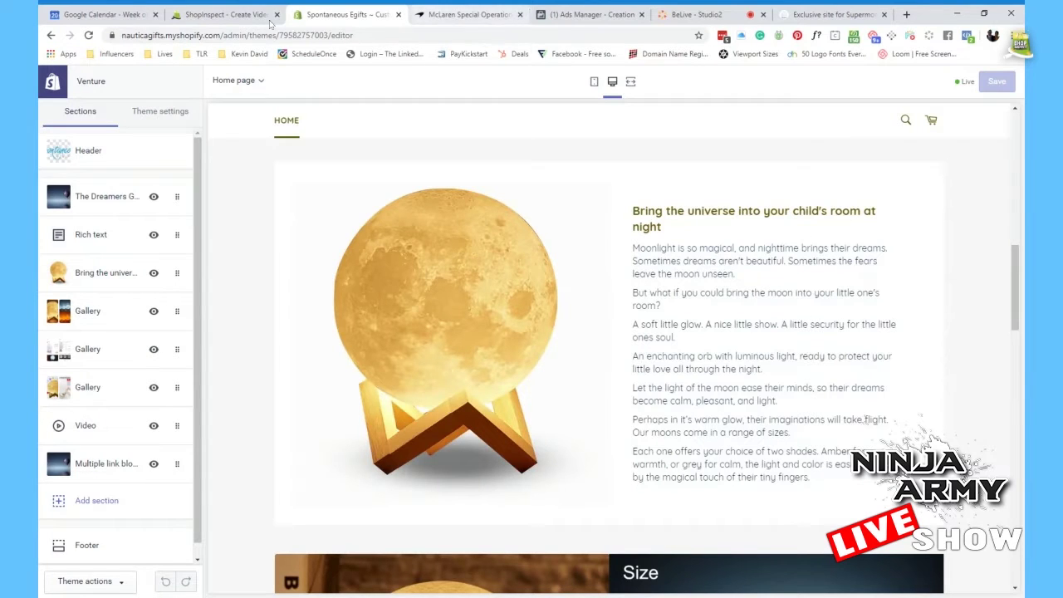
# Check the live stream and its comments in BeLive Studio, and return to the Shopify theme editor.
pyautogui.click(680, 17)
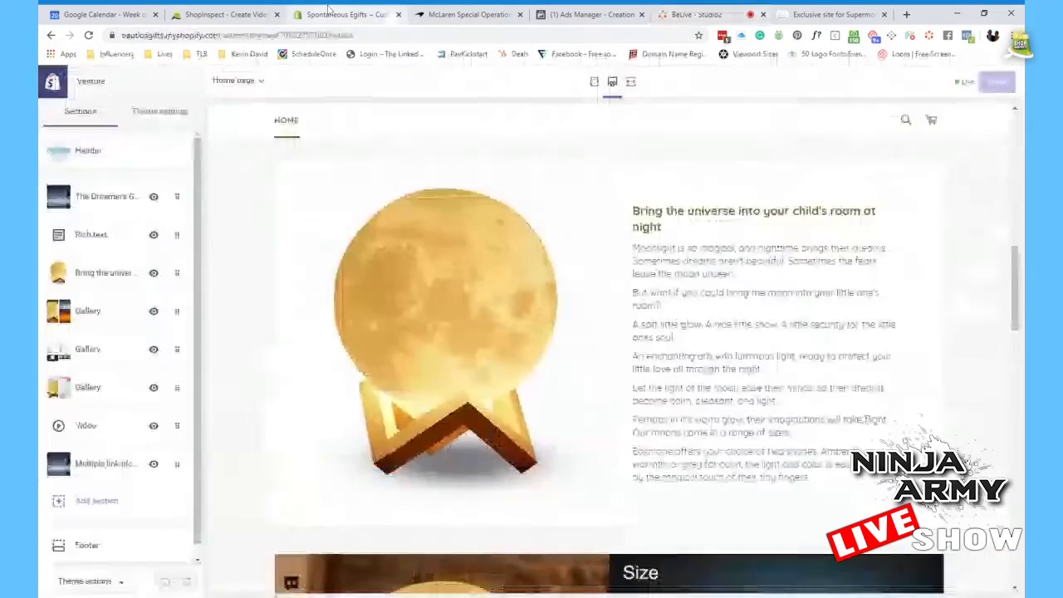
pyautogui.click(366, 14)
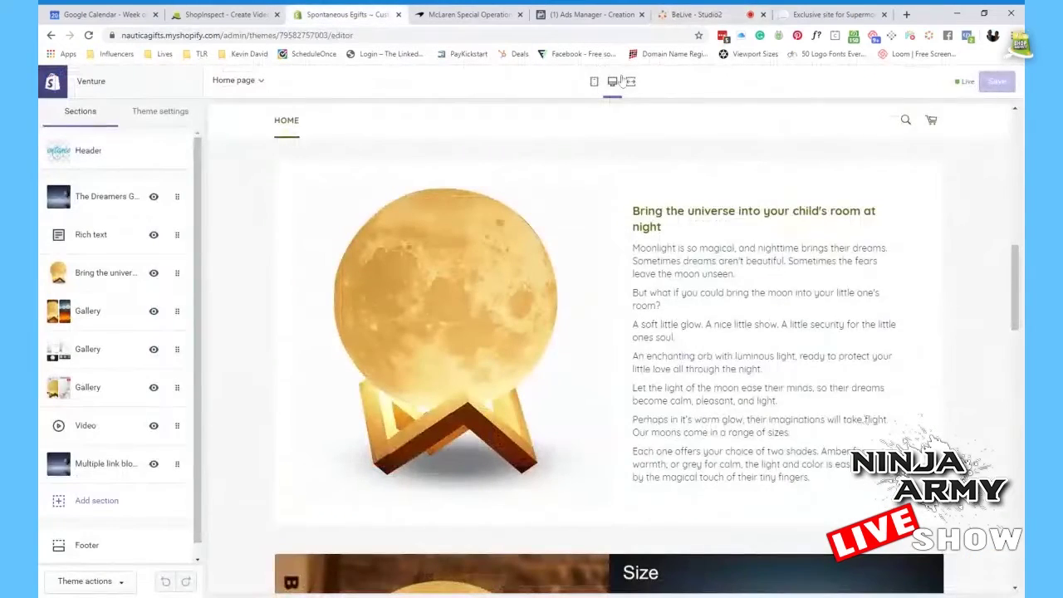
pyautogui.click(694, 15)
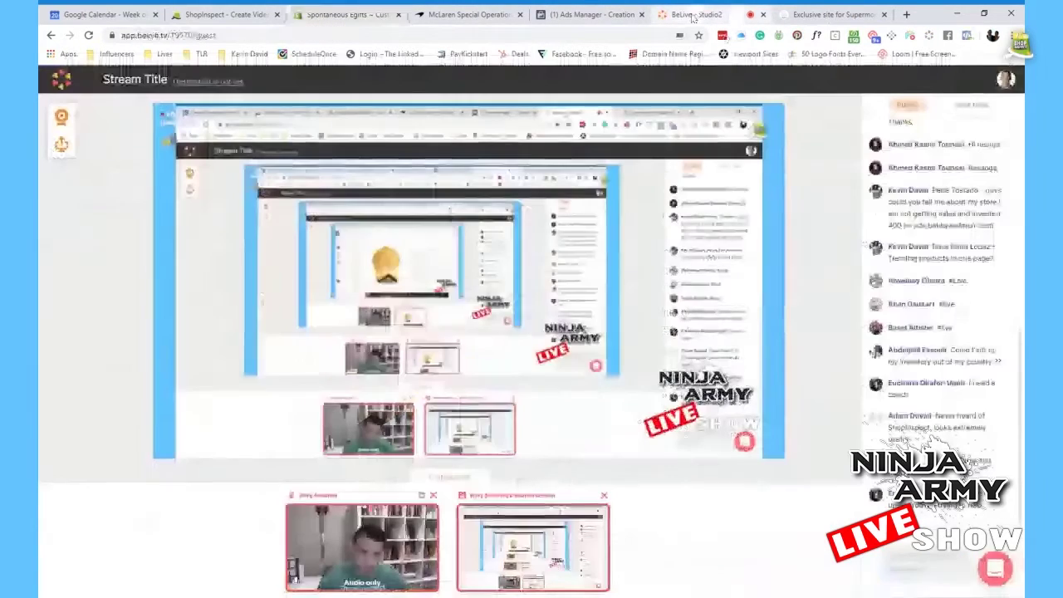
pyautogui.click(366, 14)
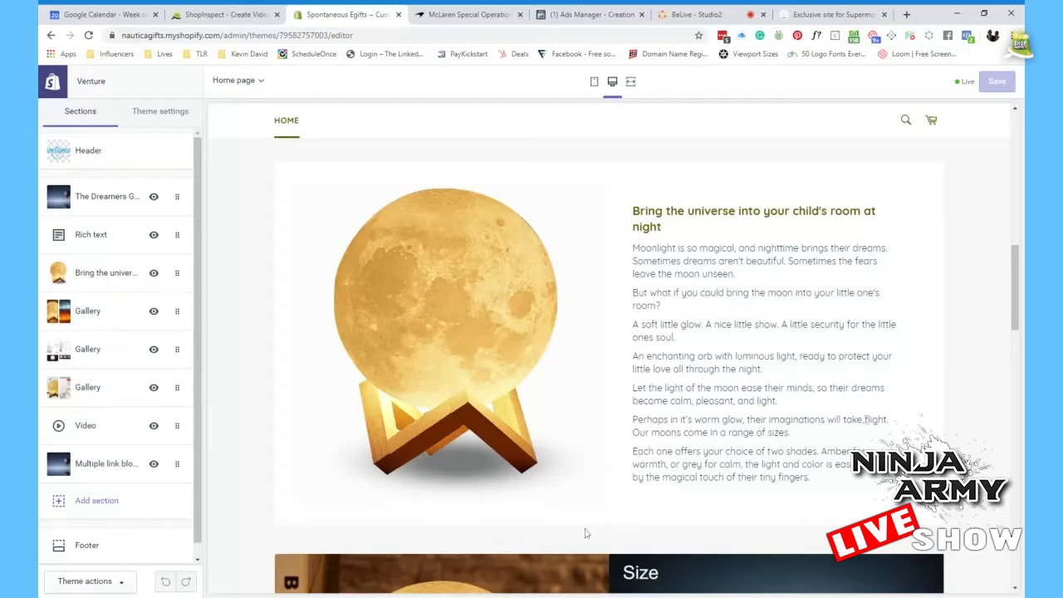
# Highlight the moon lamp heading, its opening moonlight paragraph, and the line "But what if you could bring the moon into your little one's room?".
pyautogui.tripleClick(748, 212)
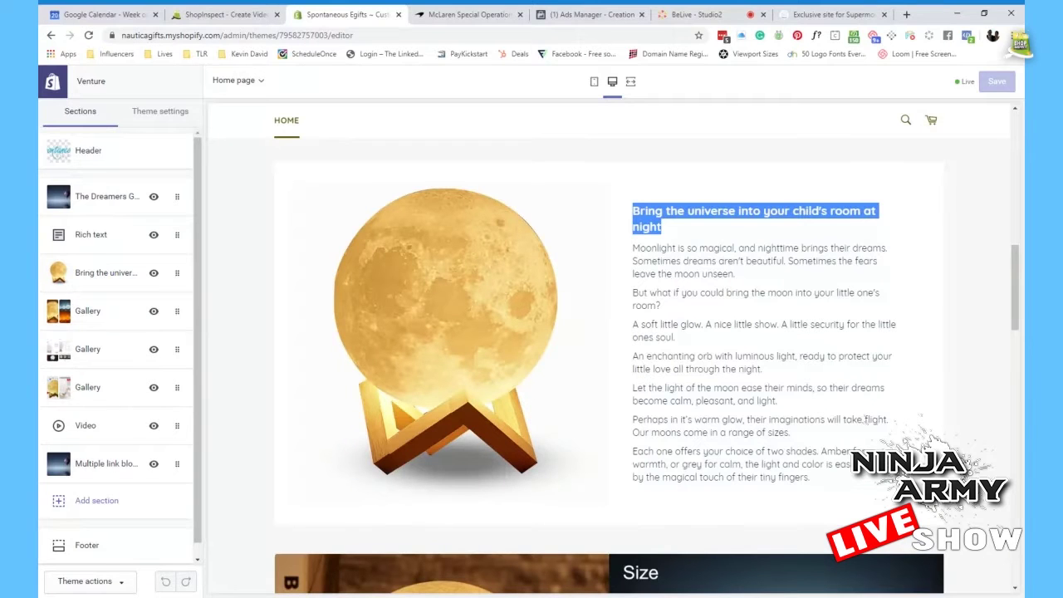
pyautogui.click(687, 226)
pyautogui.moveTo(743, 238); pyautogui.dragTo(656, 211)
pyautogui.click(816, 286)
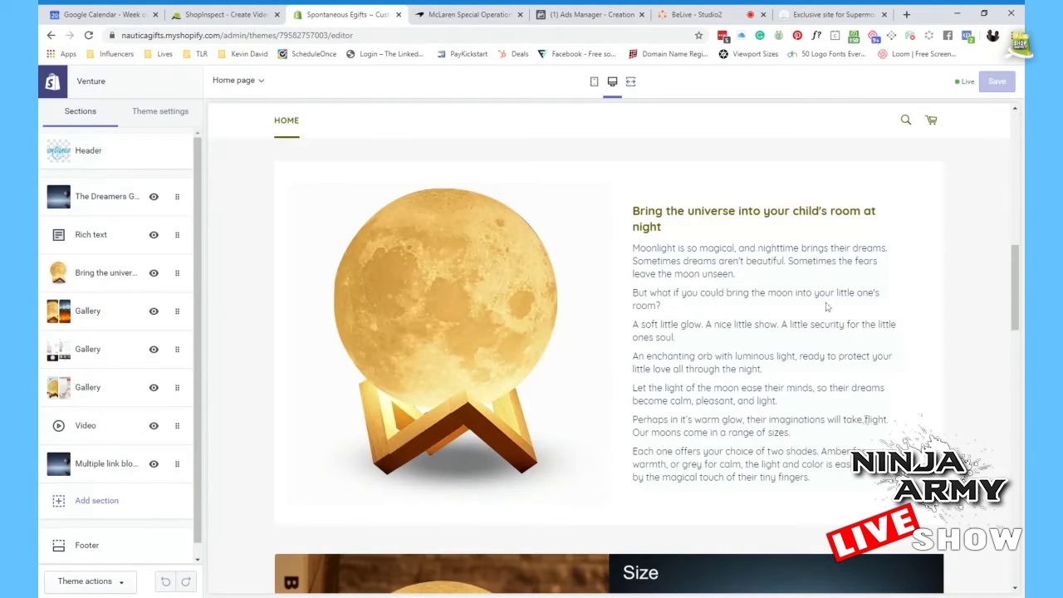
pyautogui.moveTo(780, 281); pyautogui.dragTo(721, 251)
pyautogui.click(741, 310)
pyautogui.moveTo(656, 293); pyautogui.dragTo(662, 304)
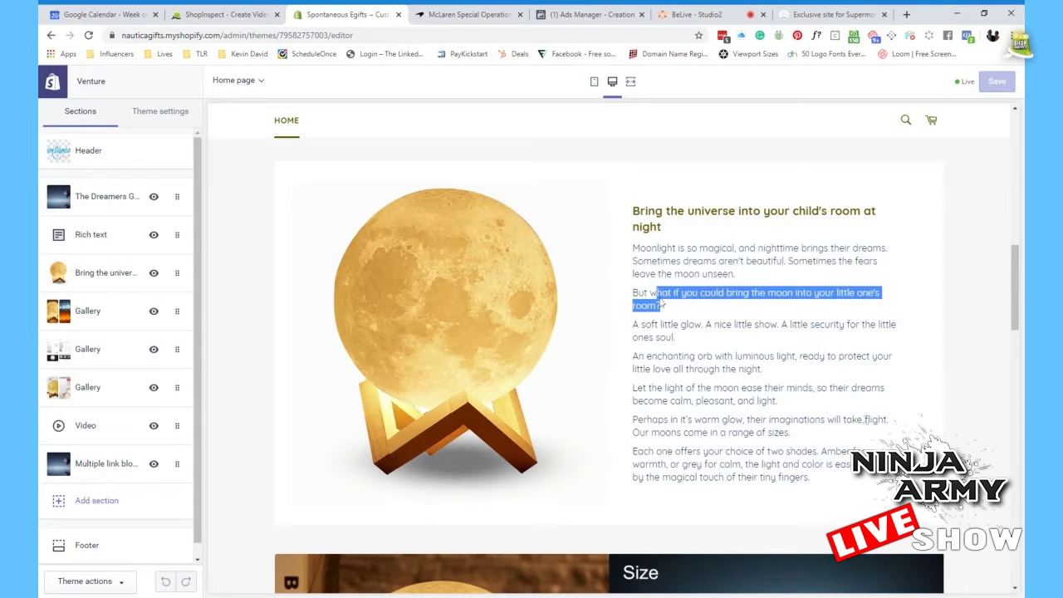
pyautogui.click(818, 309)
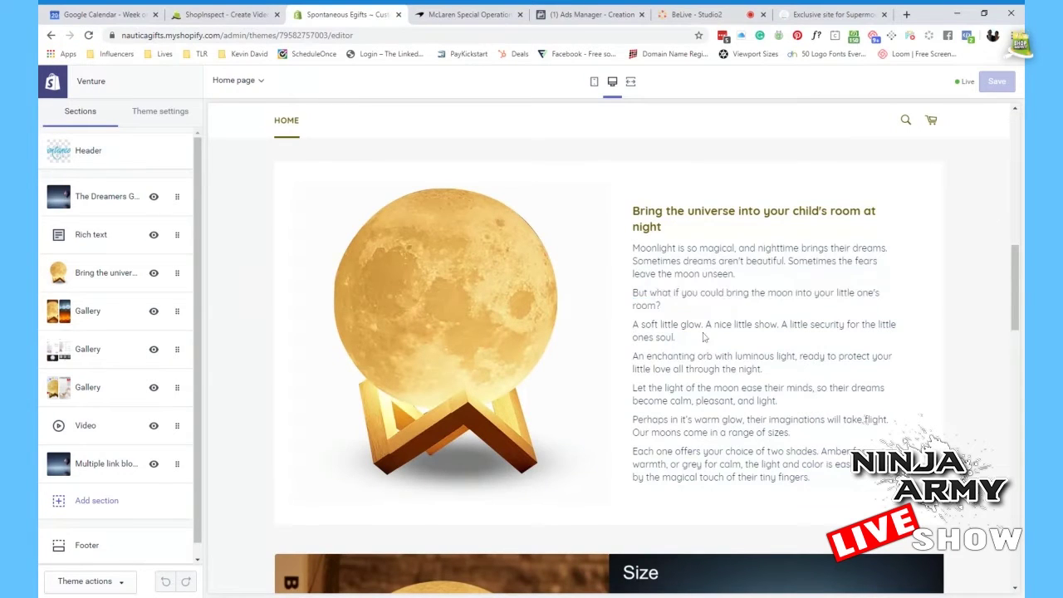
# Highlight in turn the lines "ones soul", "An enchanting orb with luminous light" and "Let the light of the moon ease their minds".
pyautogui.scroll(-1, 707, 339)
pyautogui.moveTo(839, 285); pyautogui.dragTo(632, 280)
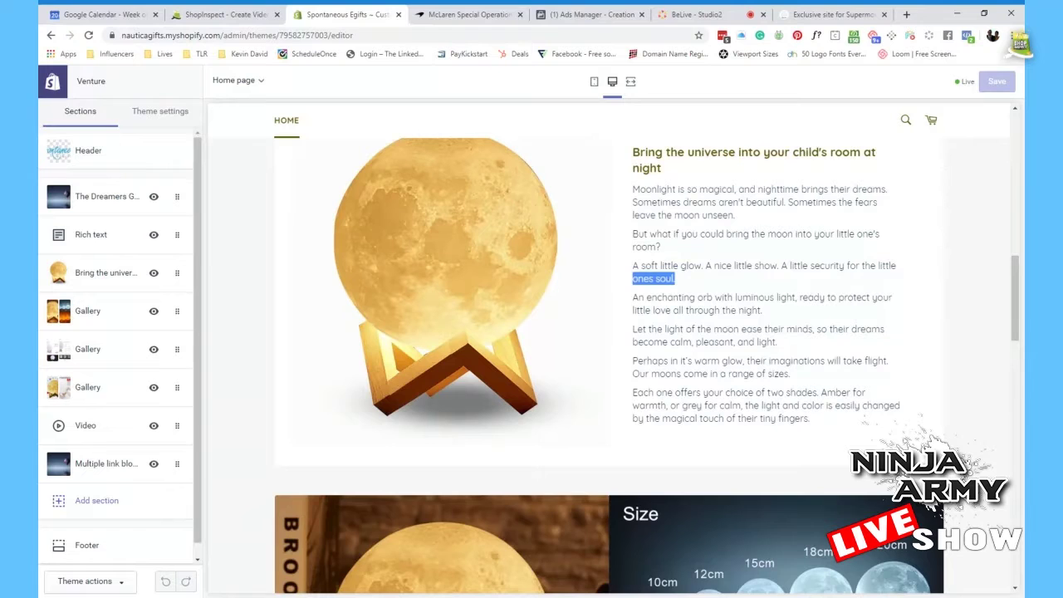
pyautogui.click(776, 314)
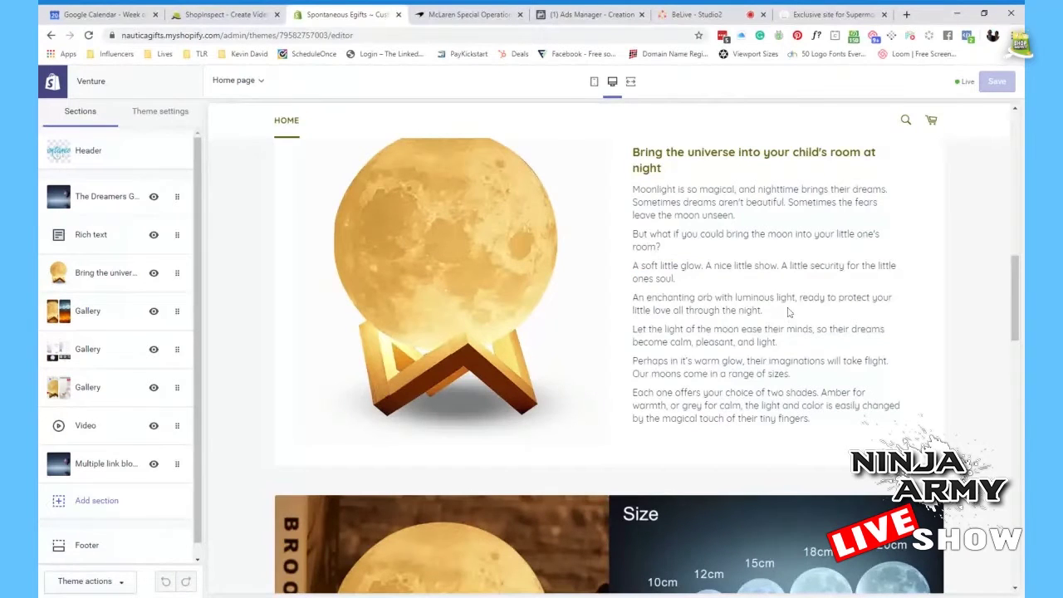
pyautogui.moveTo(781, 314); pyautogui.dragTo(617, 300)
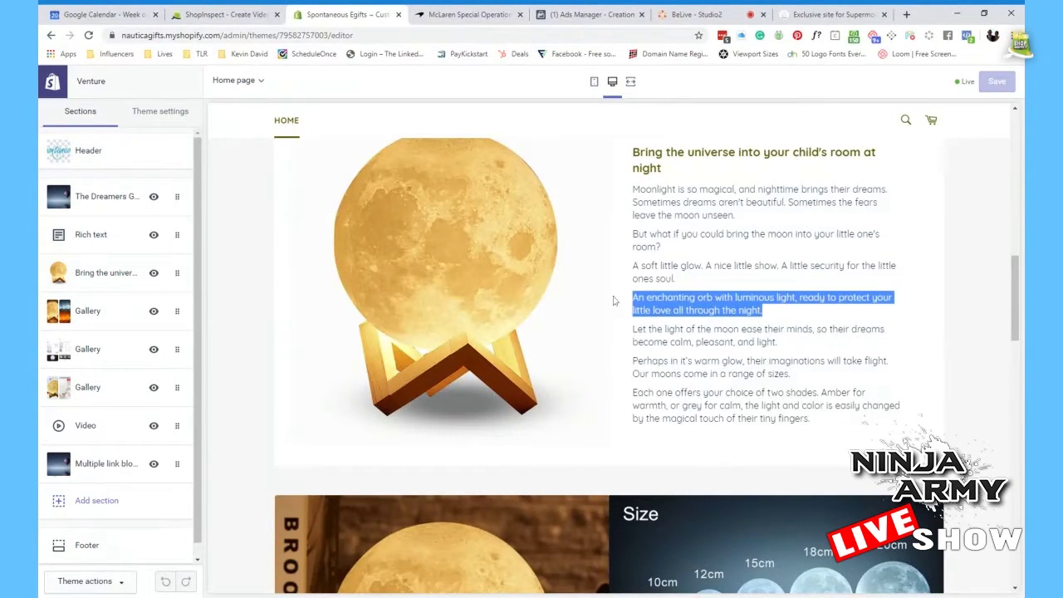
pyautogui.moveTo(770, 316); pyautogui.dragTo(648, 300)
pyautogui.moveTo(633, 329); pyautogui.dragTo(777, 343)
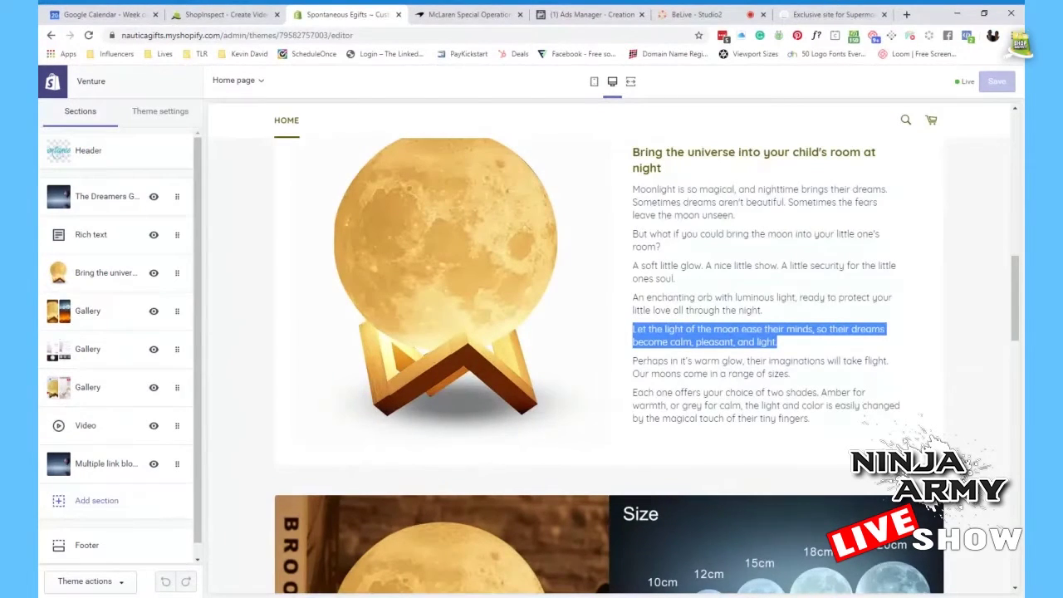
# Highlight the "Perhaps in it's warm glow" lines and the moon lamp description's closing paragraphs.
pyautogui.scroll(-2, 783, 390)
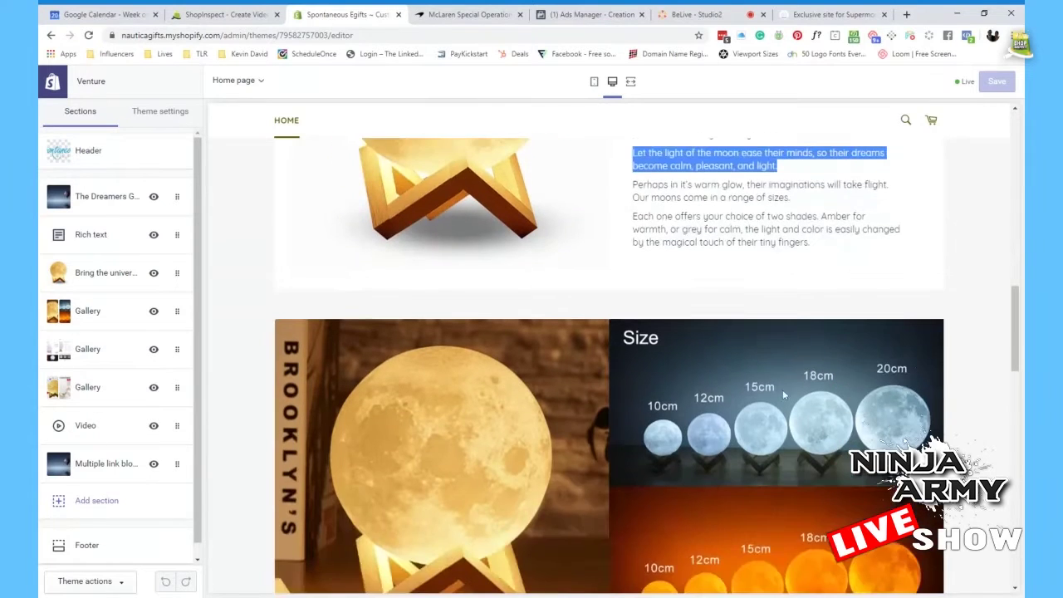
pyautogui.click(815, 204)
pyautogui.moveTo(815, 205); pyautogui.dragTo(695, 186)
pyautogui.click(796, 212)
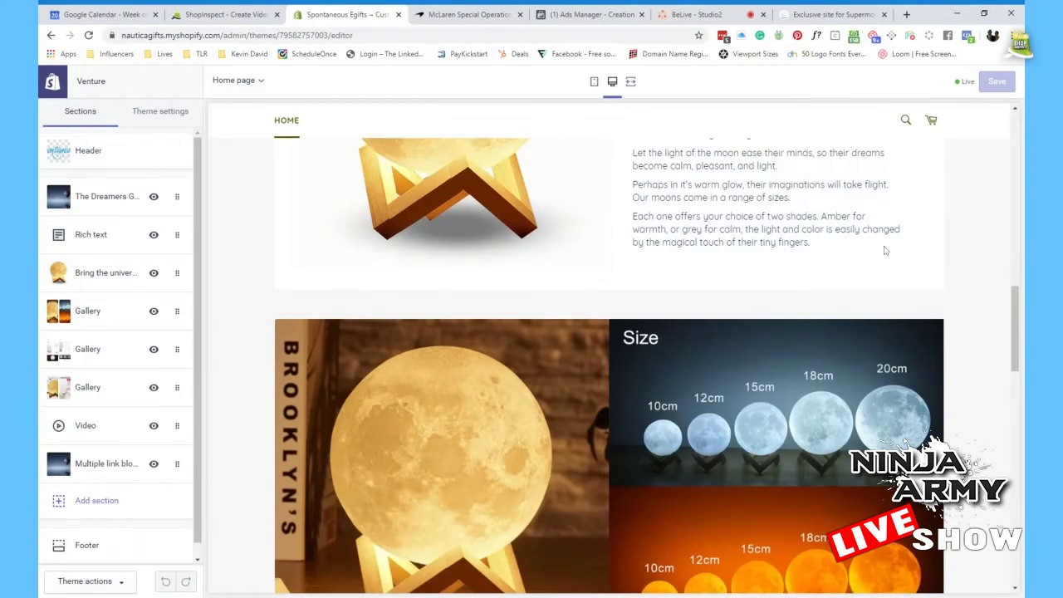
pyautogui.doubleClick(667, 197)
pyautogui.tripleClick(667, 197)
pyautogui.moveTo(827, 252); pyautogui.dragTo(633, 152)
pyautogui.click(588, 225)
# Check the home page banner, and highlight the whole moon lamp text from its heading to its last line.
pyautogui.scroll(10, 797, 181)
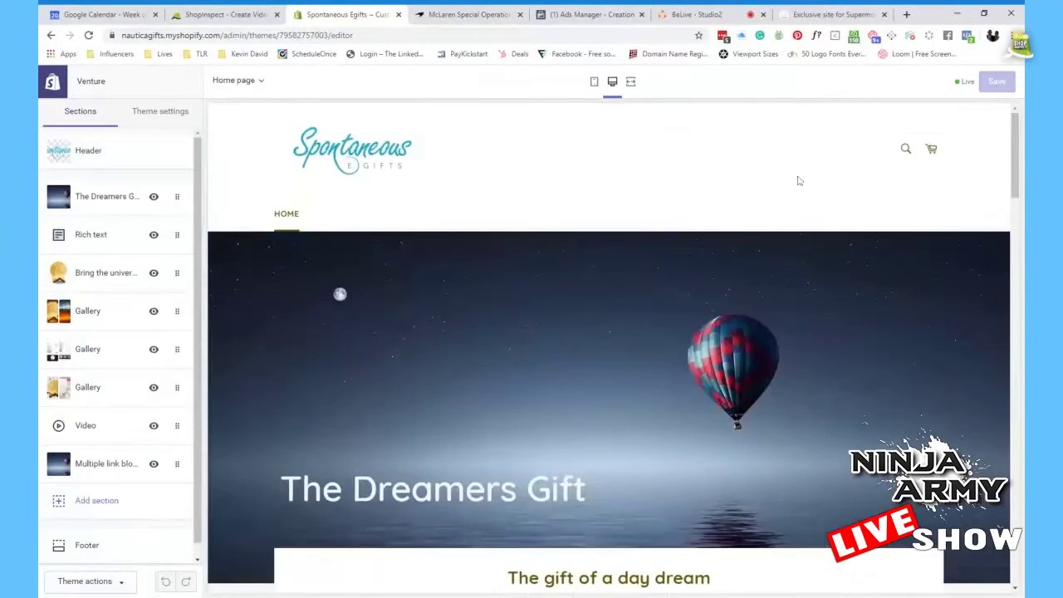
pyautogui.scroll(-10, 798, 180)
pyautogui.moveTo(809, 301); pyautogui.dragTo(696, 213)
pyautogui.scroll(2, 696, 213)
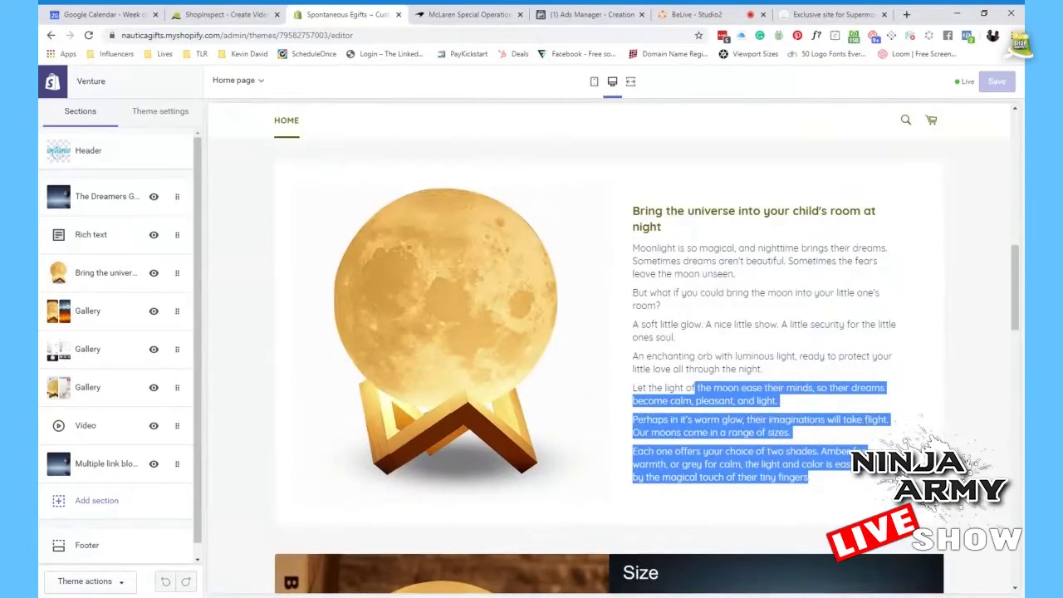
pyautogui.moveTo(633, 246); pyautogui.dragTo(834, 341)
pyautogui.click(834, 340)
pyautogui.moveTo(822, 479); pyautogui.dragTo(630, 209)
pyautogui.click(771, 387)
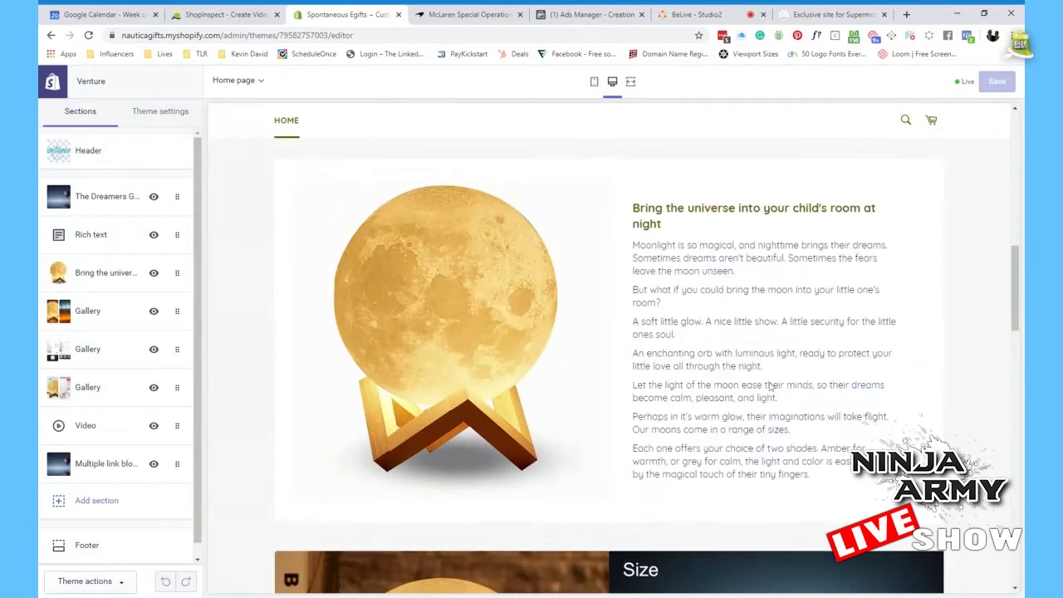
# Examine the product galleries down to the video section, and highlight the moon lamp paragraph about the choice of two shades.
pyautogui.scroll(-5, 452, 313)
pyautogui.scroll(-2, 489, 368)
pyautogui.scroll(-2, 440, 364)
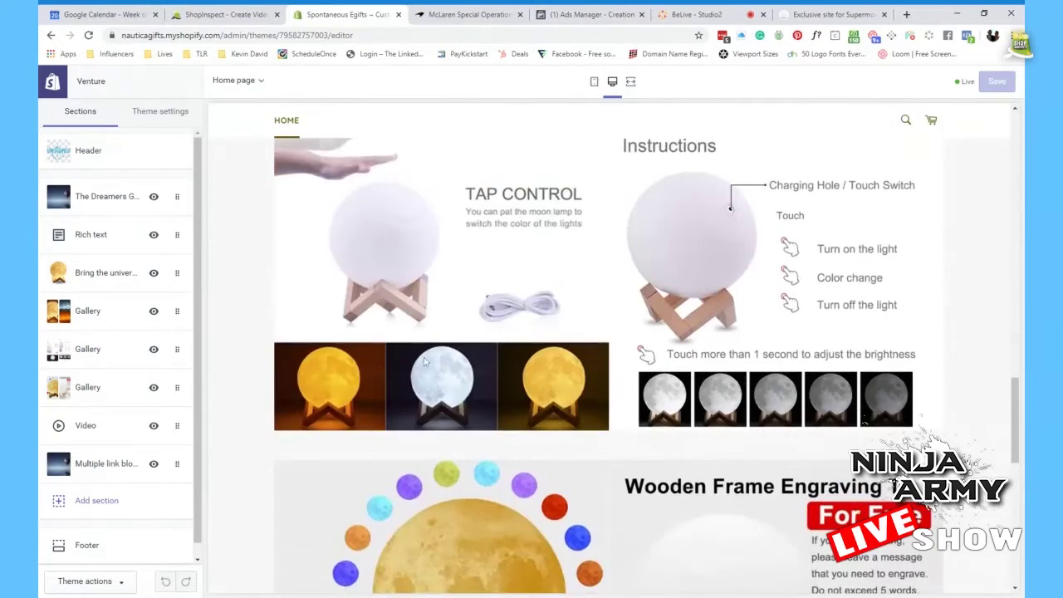
pyautogui.scroll(-2, 440, 363)
pyautogui.scroll(-4, 553, 429)
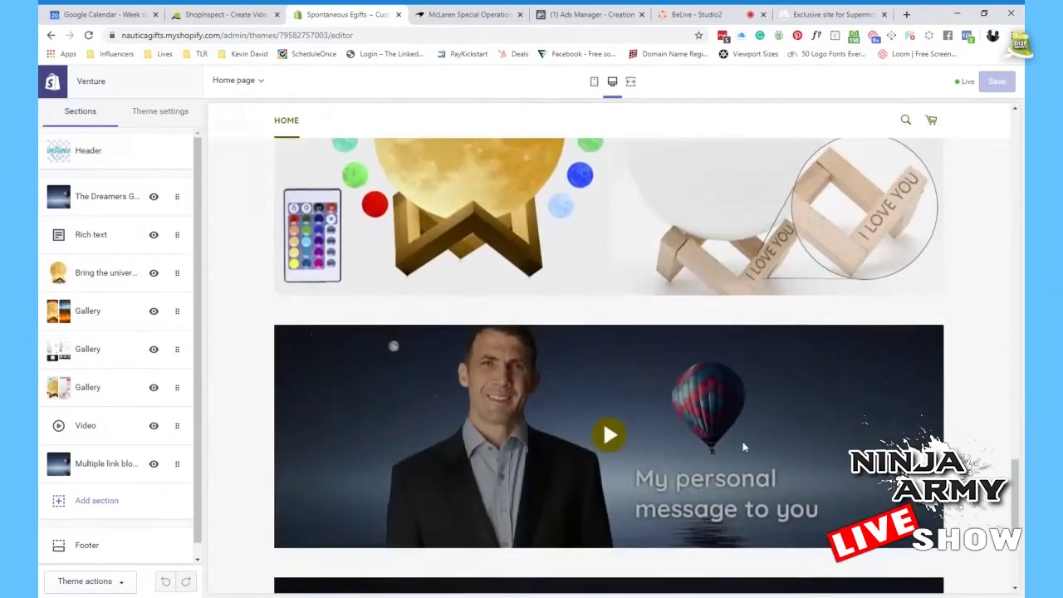
pyautogui.scroll(10, 742, 447)
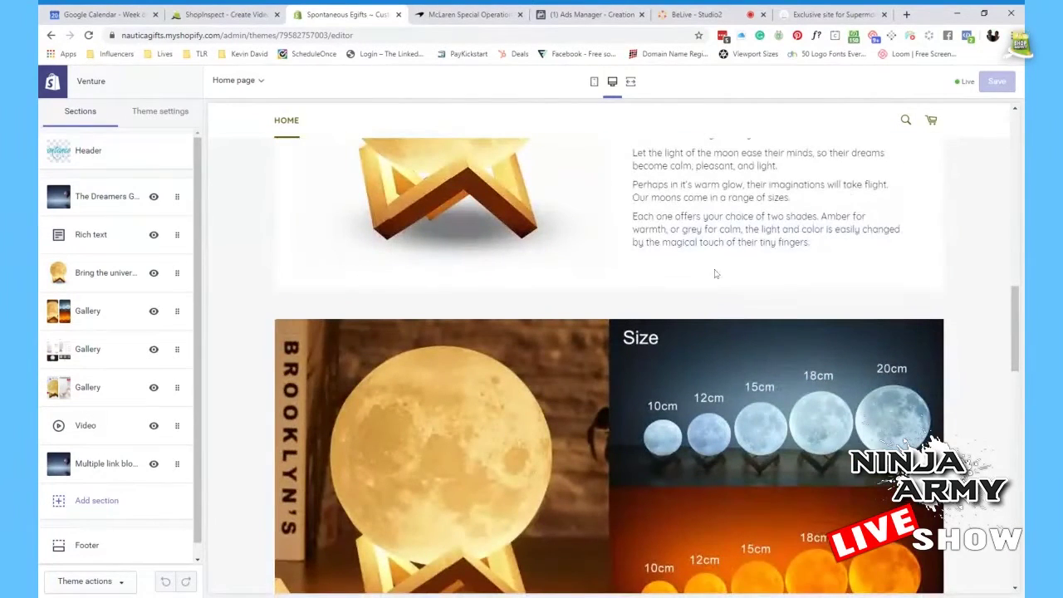
pyautogui.moveTo(839, 244); pyautogui.dragTo(728, 218)
pyautogui.click(735, 264)
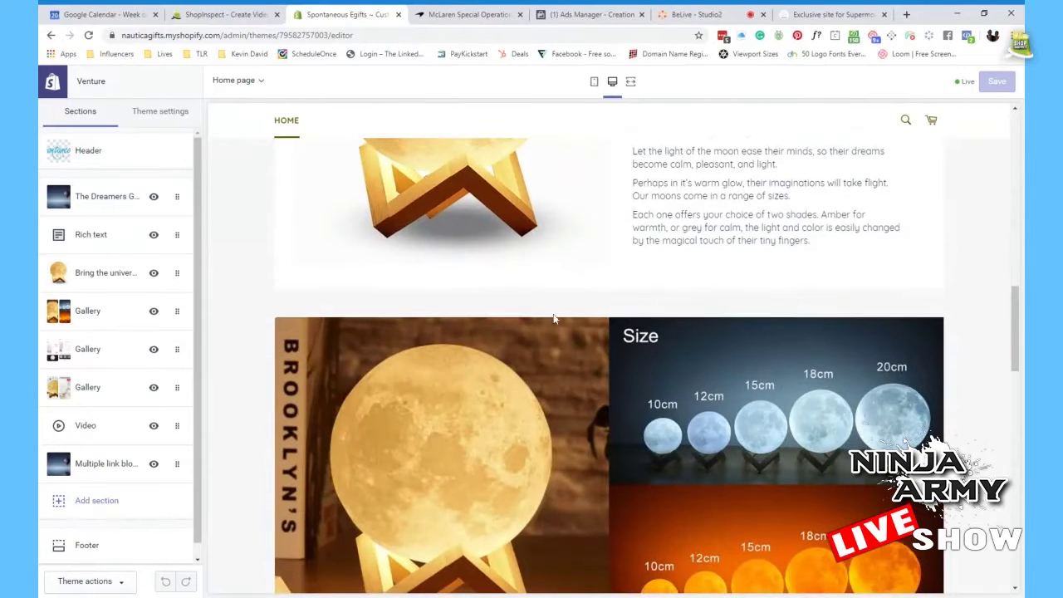
# Examine the size, tap control and wooden frame engraving images above the personal message video.
pyautogui.scroll(-2, 554, 318)
pyautogui.scroll(-2, 559, 452)
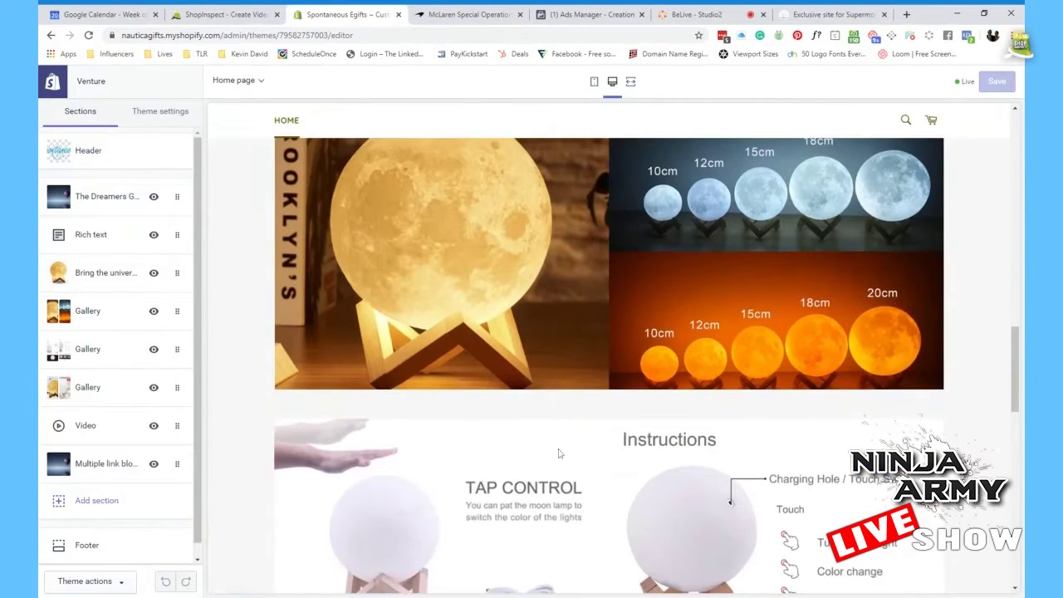
pyautogui.scroll(-5, 559, 453)
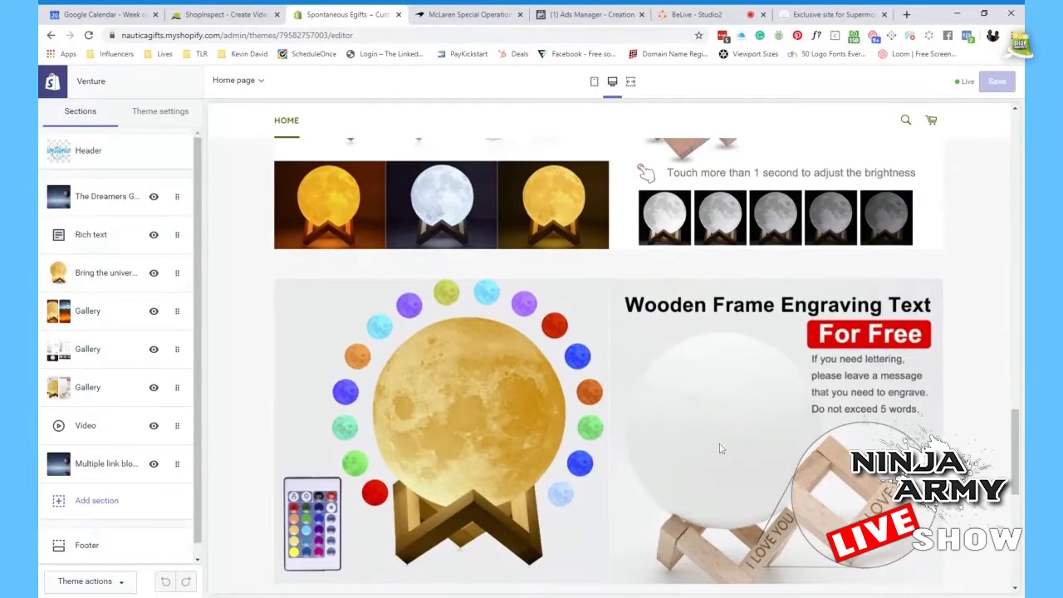
pyautogui.scroll(-4, 716, 440)
pyautogui.scroll(-2, 616, 252)
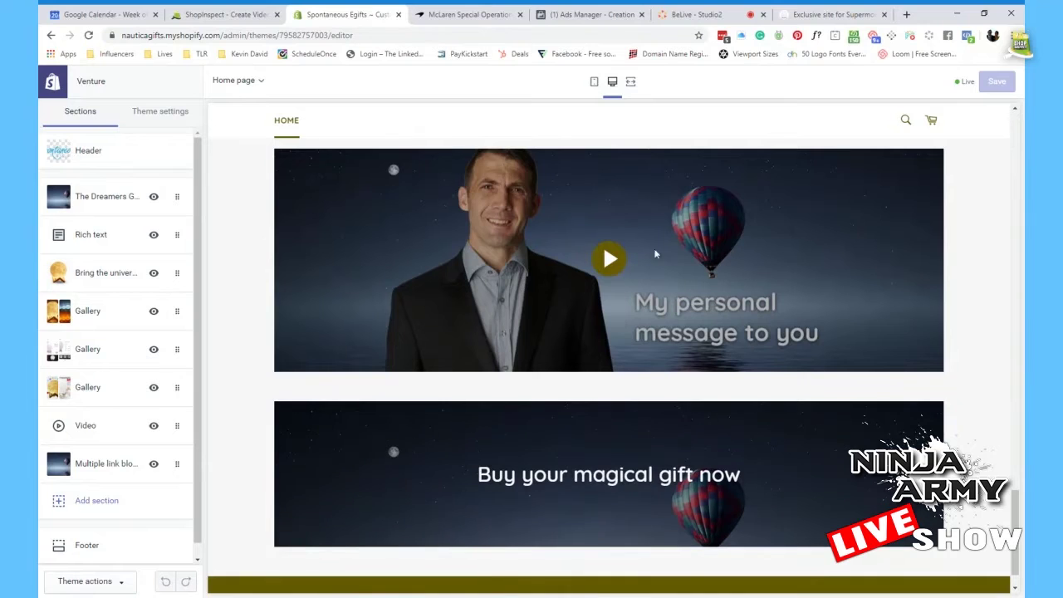
# Play the "My personal message to you" video in the page preview and close it.
pyautogui.click(610, 263)
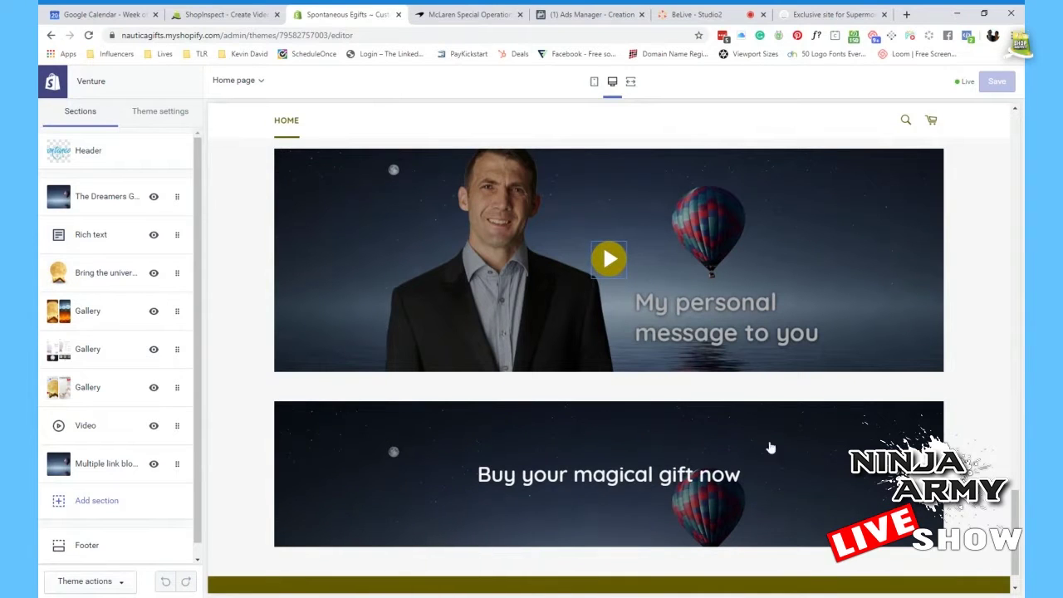
pyautogui.click(443, 253)
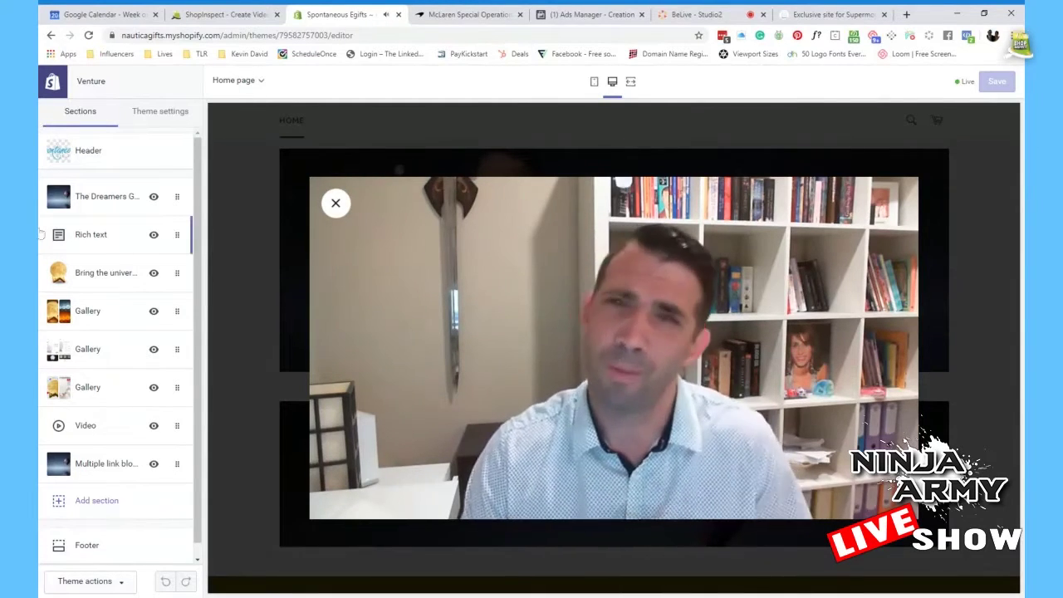
pyautogui.moveTo(709, 450)
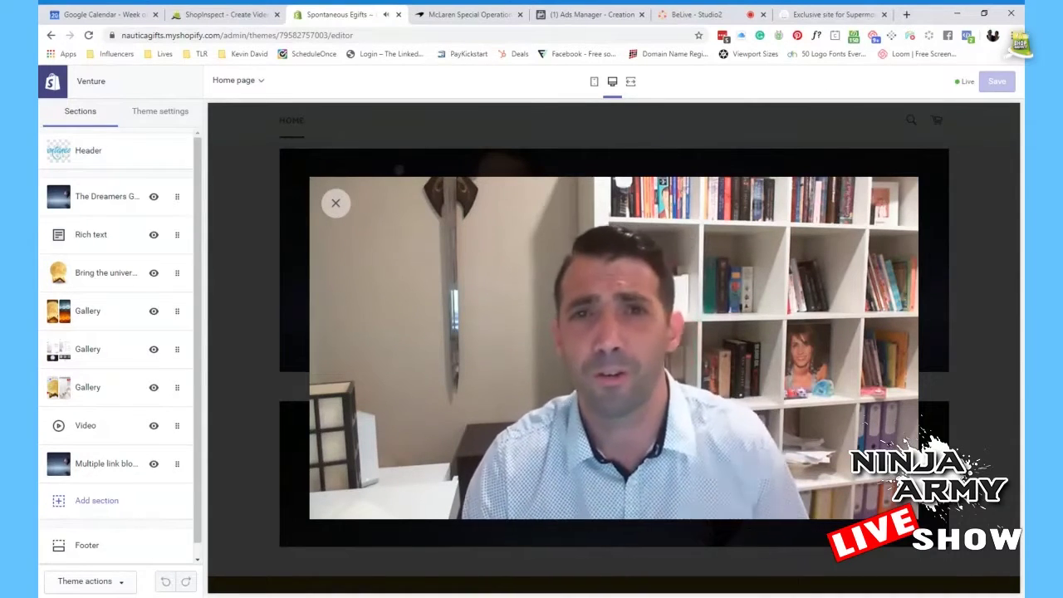
pyautogui.moveTo(412, 258)
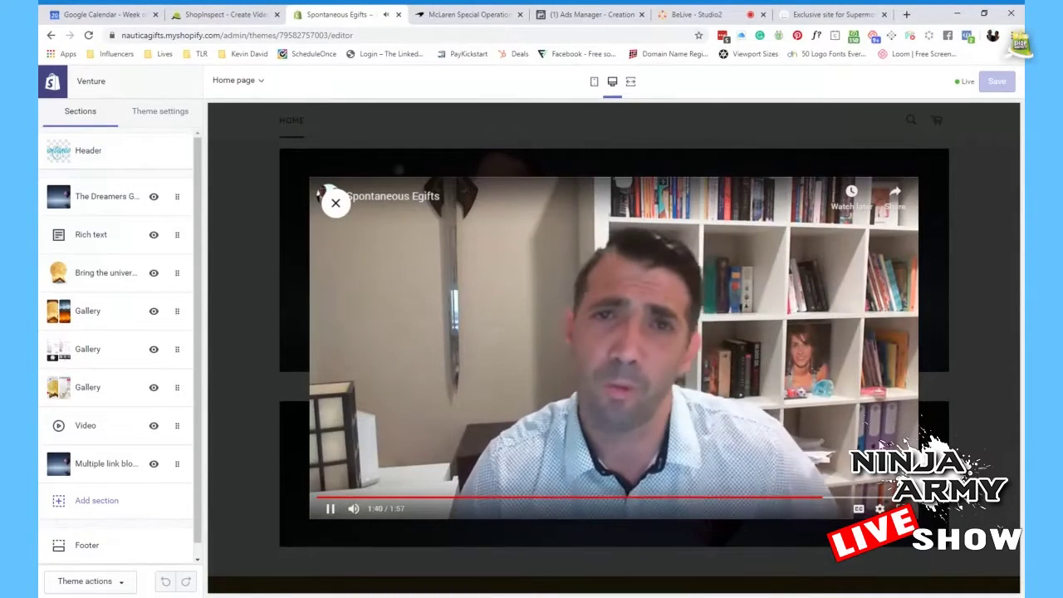
pyautogui.click(337, 204)
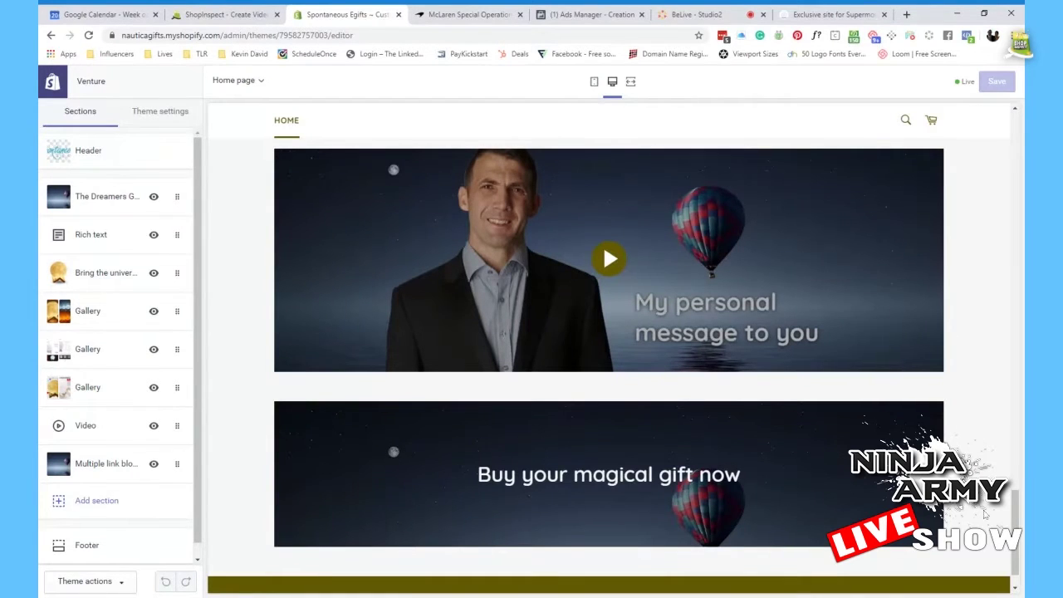
# Examine the home page between the footer and the "The gift of a day dream" intro text.
pyautogui.scroll(-1, 513, 470)
pyautogui.scroll(10, 394, 406)
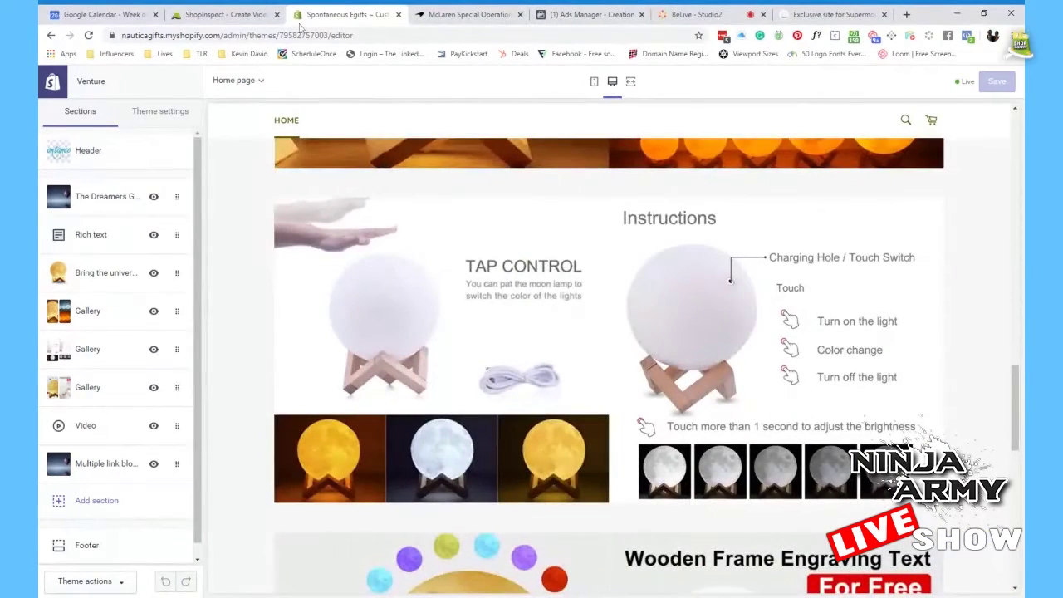
pyautogui.click(208, 15)
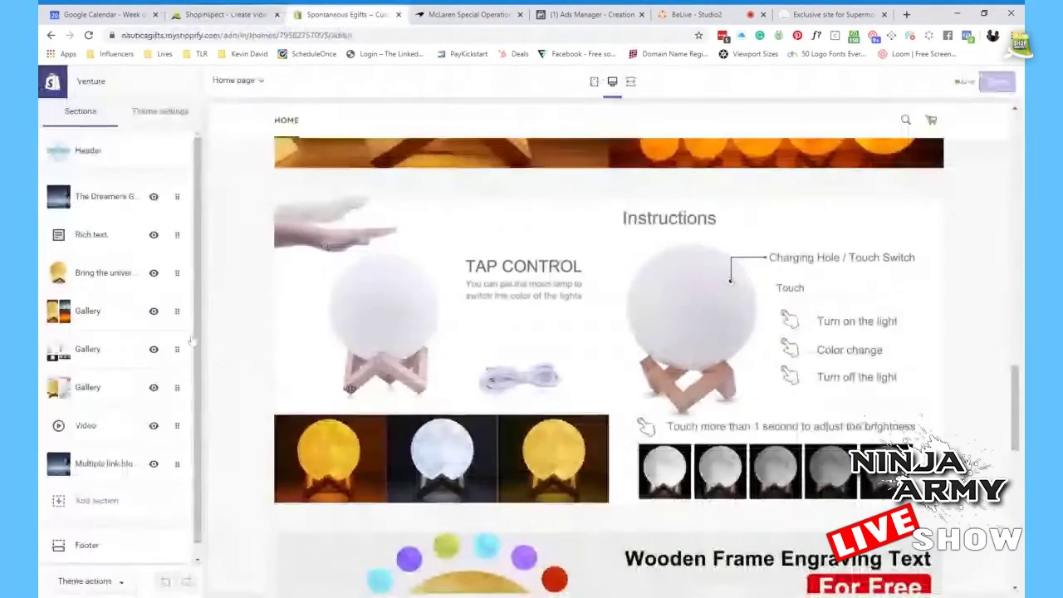
pyautogui.scroll(10, 678, 392)
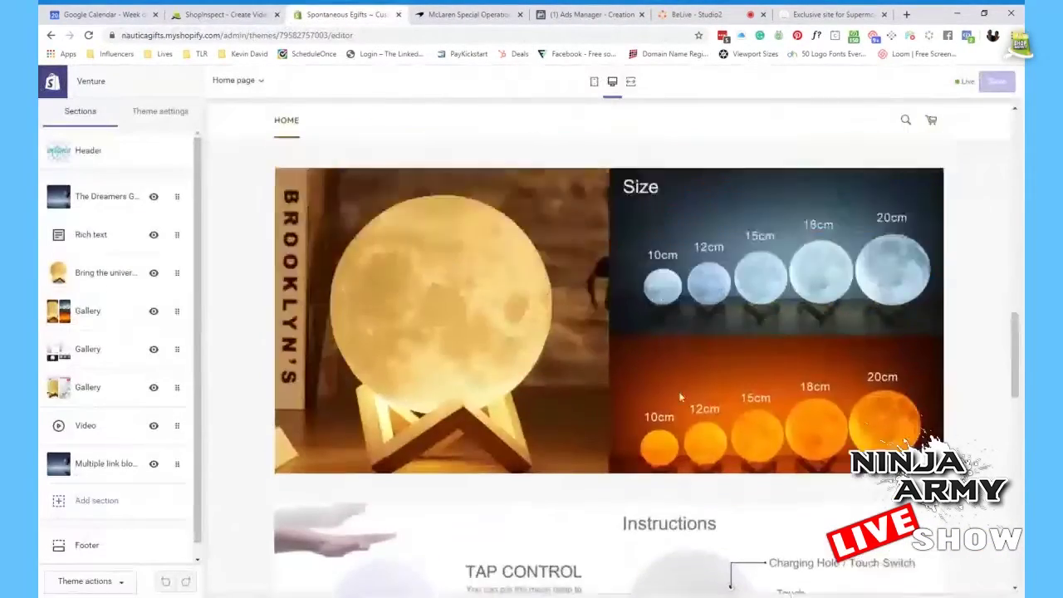
pyautogui.scroll(-8, 684, 378)
pyautogui.scroll(-10, 683, 378)
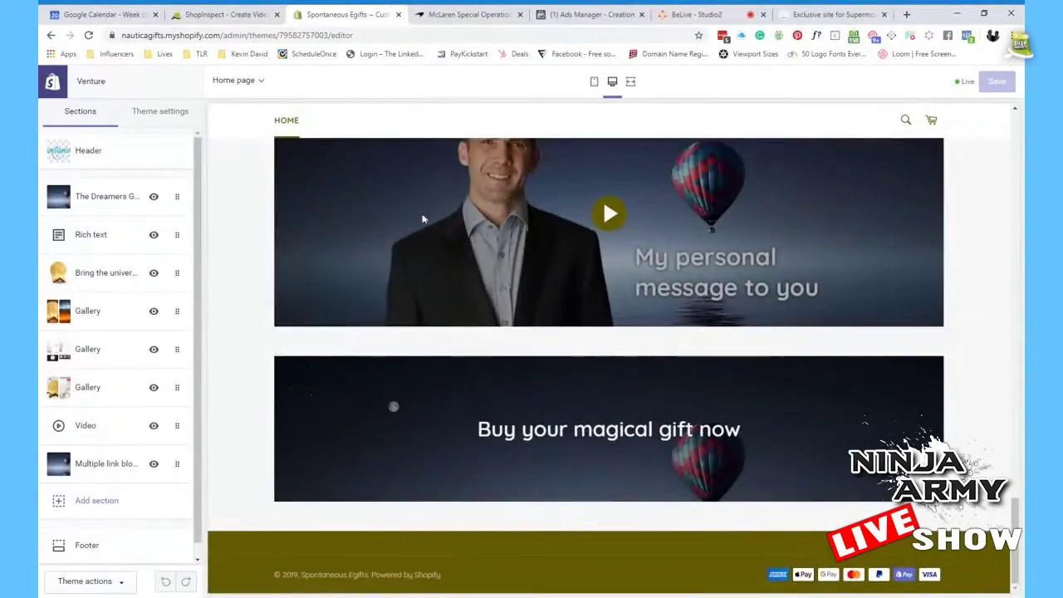
pyautogui.scroll(10, 538, 320)
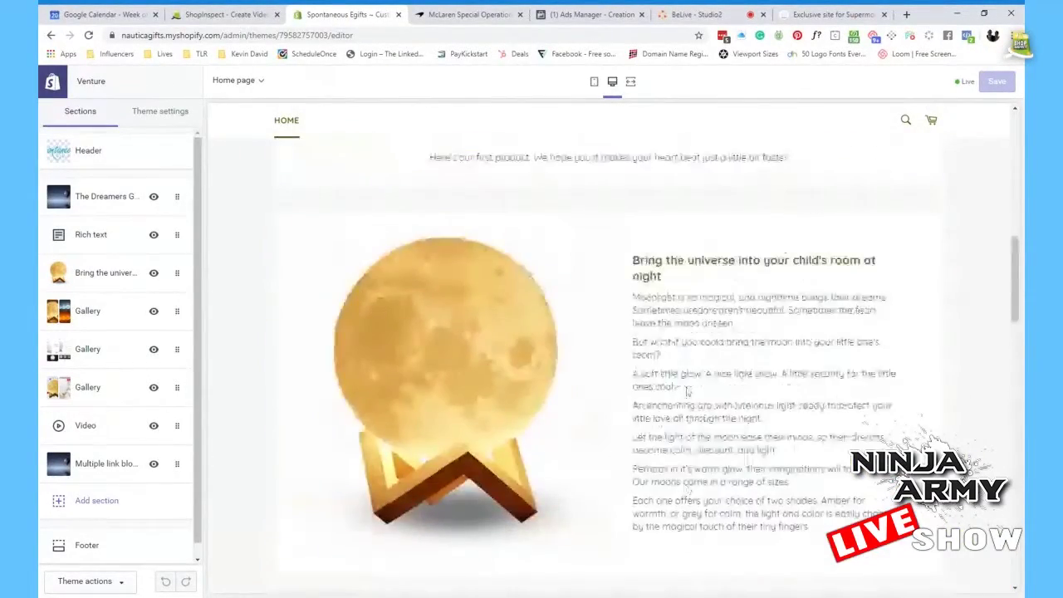
pyautogui.scroll(5, 687, 391)
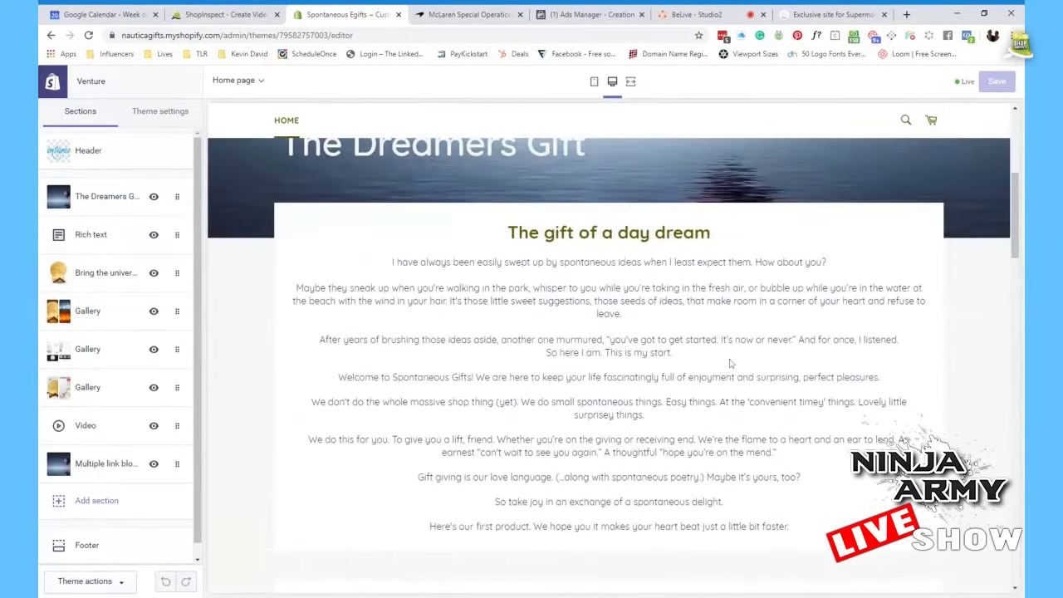
pyautogui.scroll(-5, 731, 363)
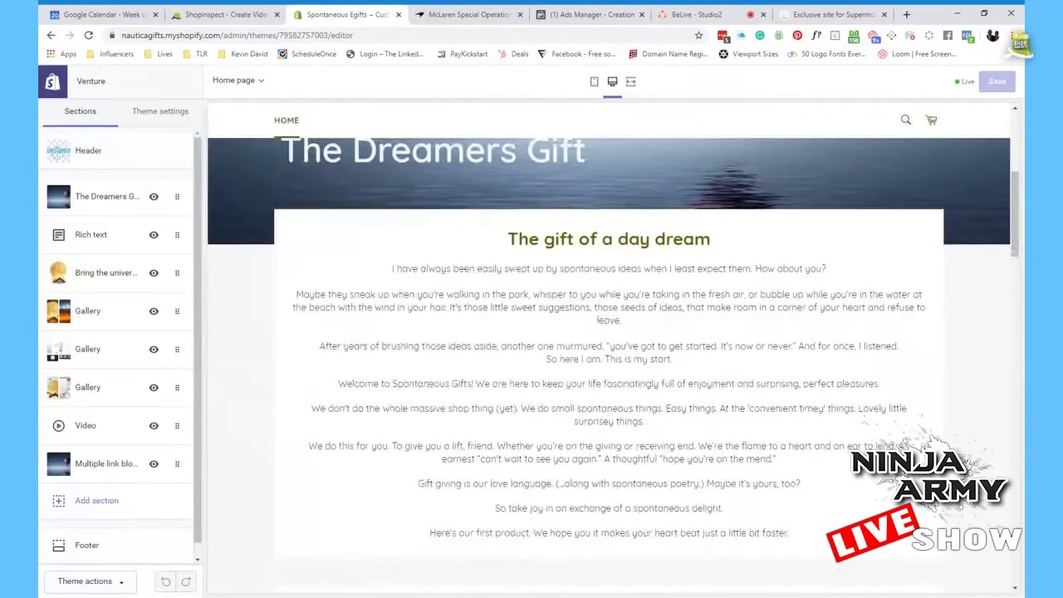
# Highlight text in the "The gift of a day dream" intro and compare it with the moon lamp section below.
pyautogui.moveTo(392, 264)
pyautogui.mouseDown()
pyautogui.moveTo(786, 535)
pyautogui.moveTo(391, 269)
pyautogui.mouseUp()
pyautogui.click(800, 543)
pyautogui.click(842, 457)
pyautogui.scroll(-5, 893, 434)
pyautogui.scroll(-3, 893, 434)
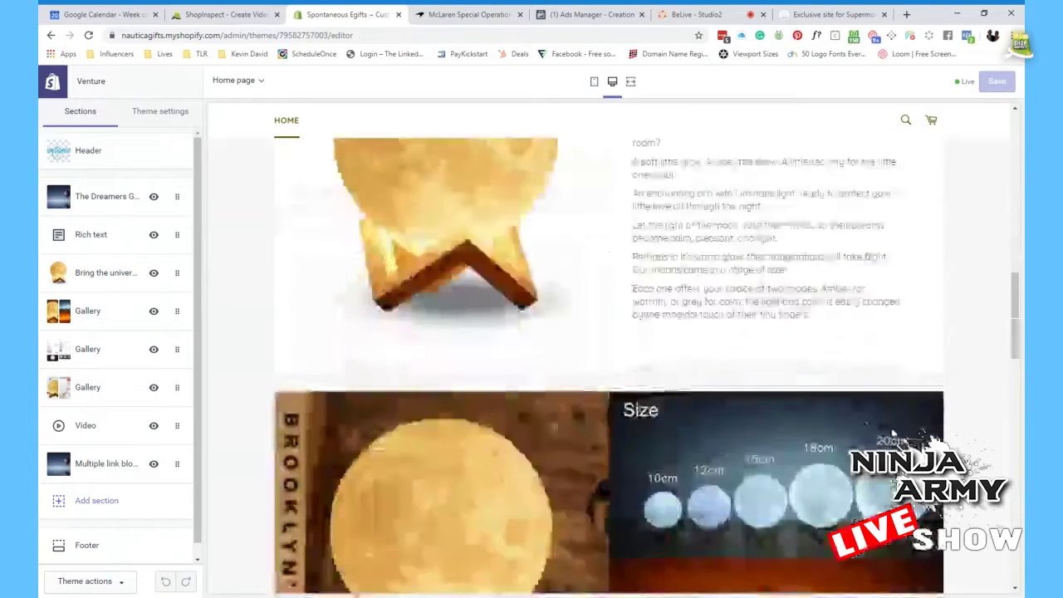
pyautogui.scroll(6, 893, 435)
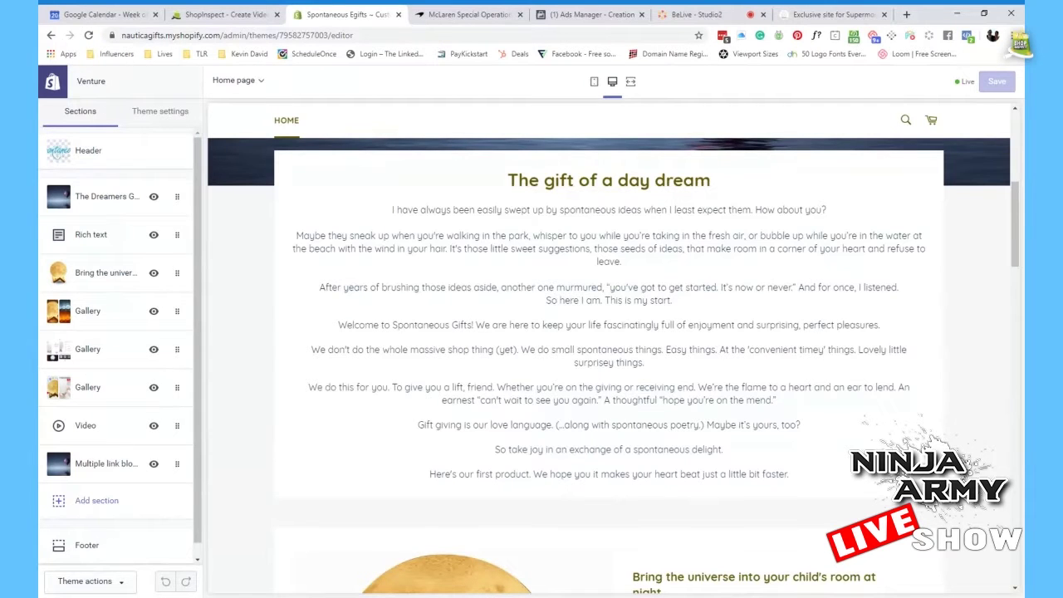
pyautogui.scroll(-2, 551, 230)
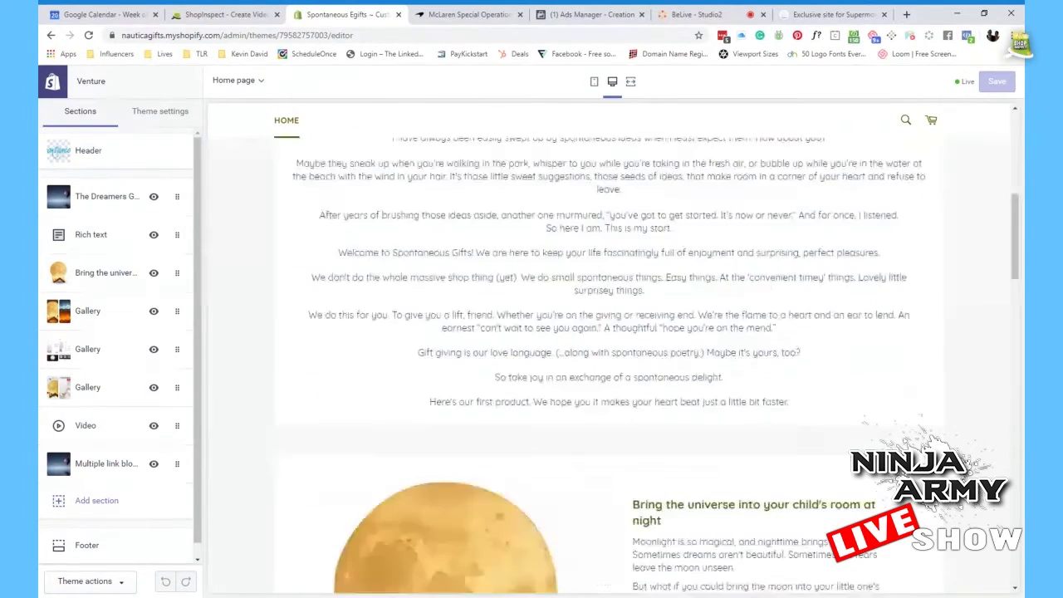
# Open the live storefront spontaneousgifts.com in a new browser tab.
pyautogui.scroll(3, 551, 230)
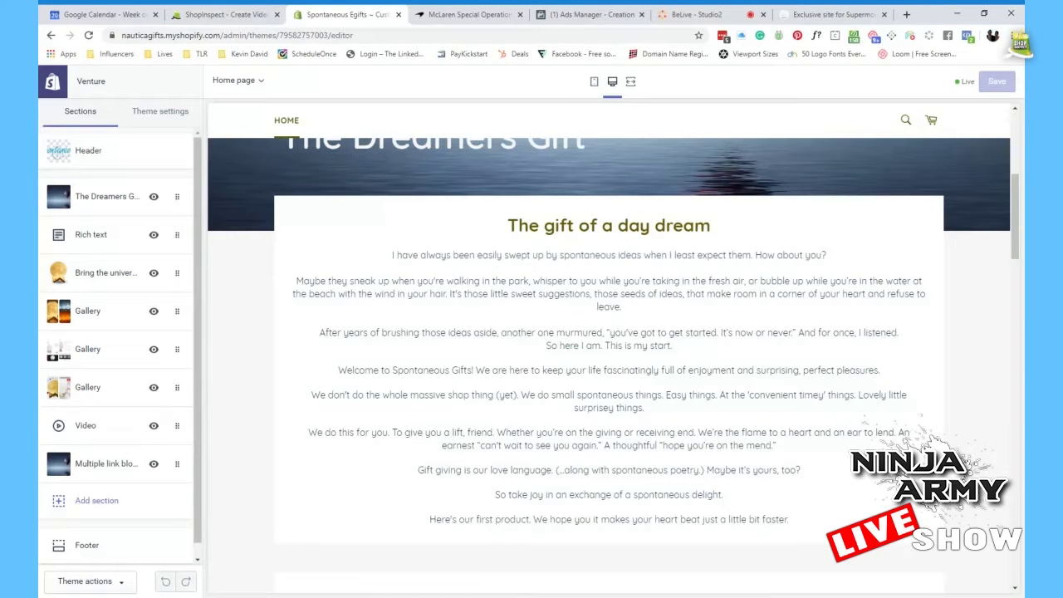
pyautogui.click(876, 12)
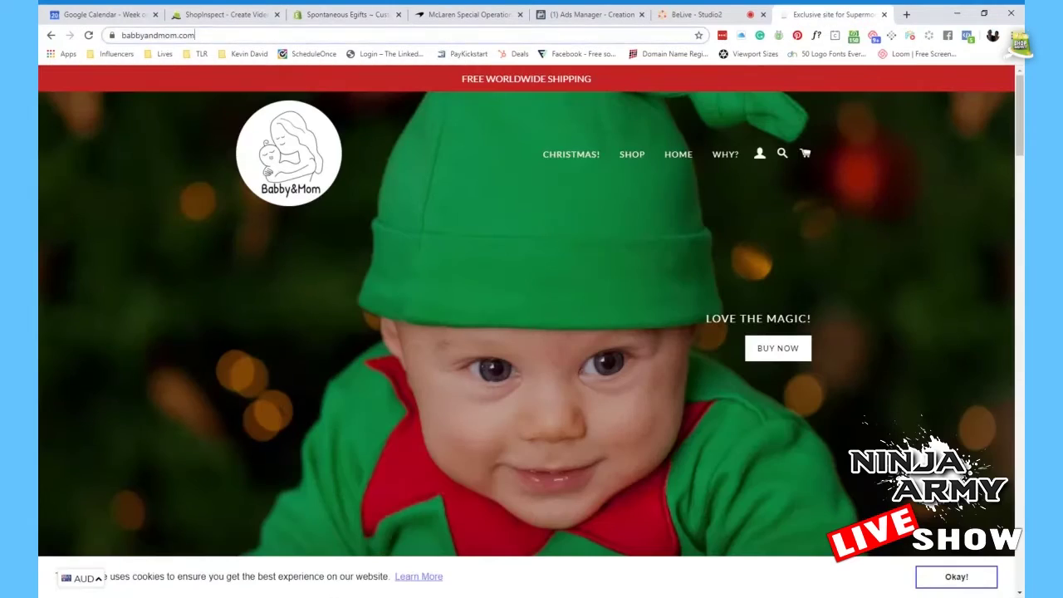
pyautogui.click(907, 14)
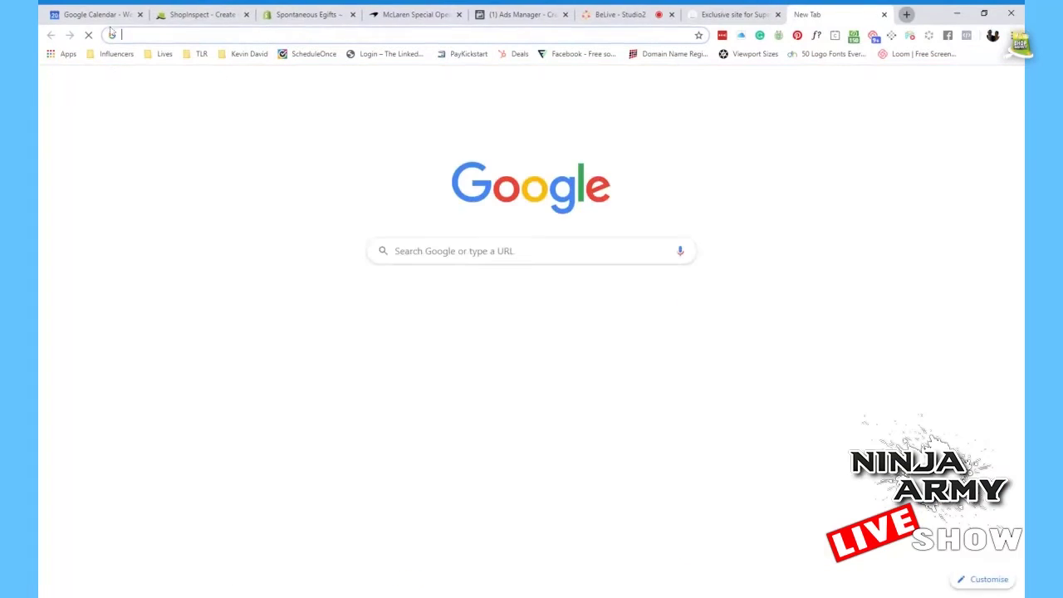
pyautogui.write('spontane')
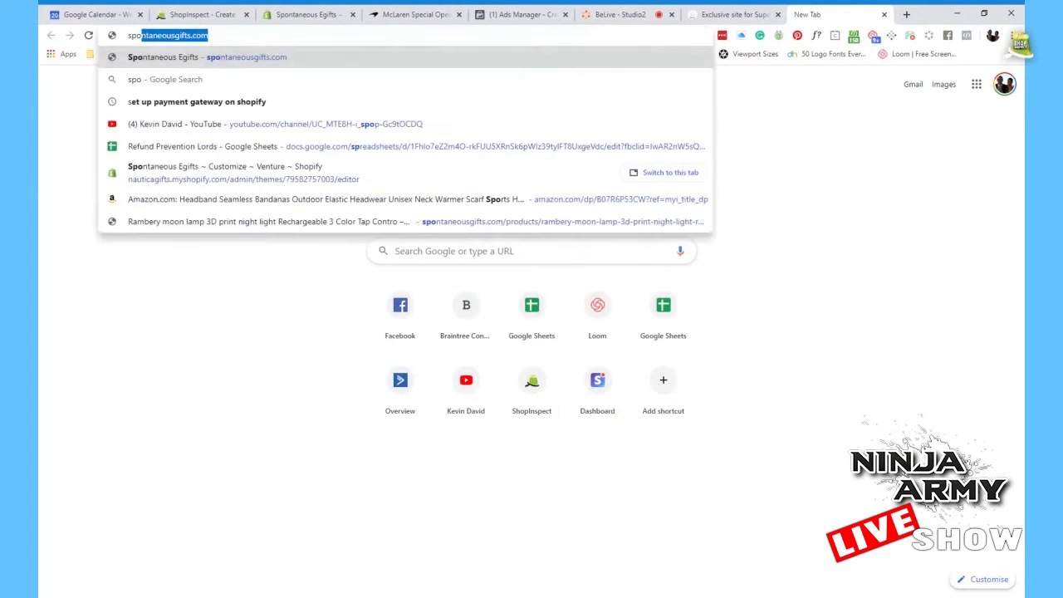
pyautogui.write('ous')
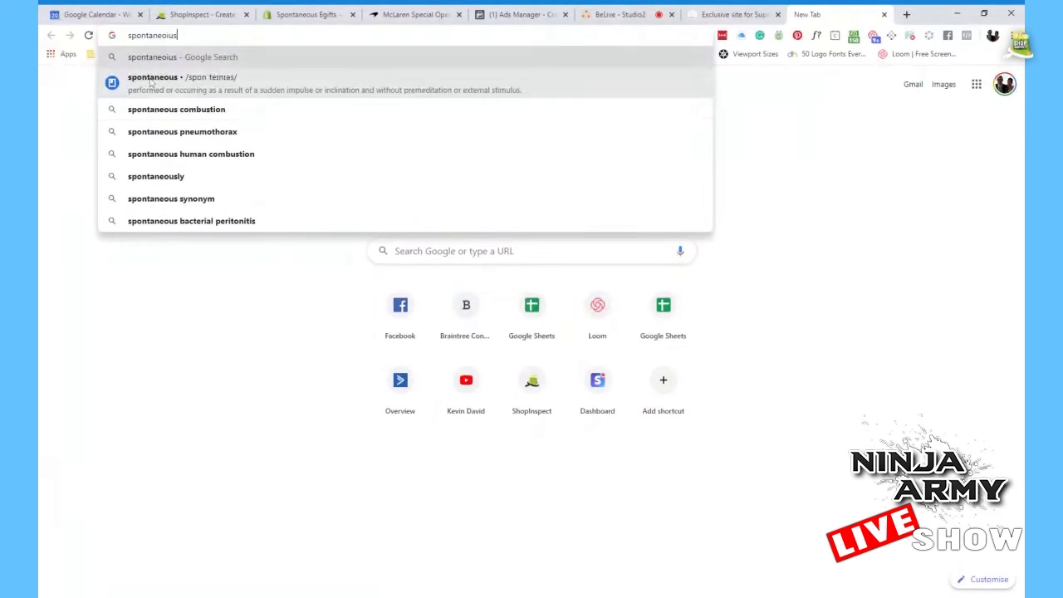
pyautogui.press('BackSpace')
pyautogui.press('BackSpace')
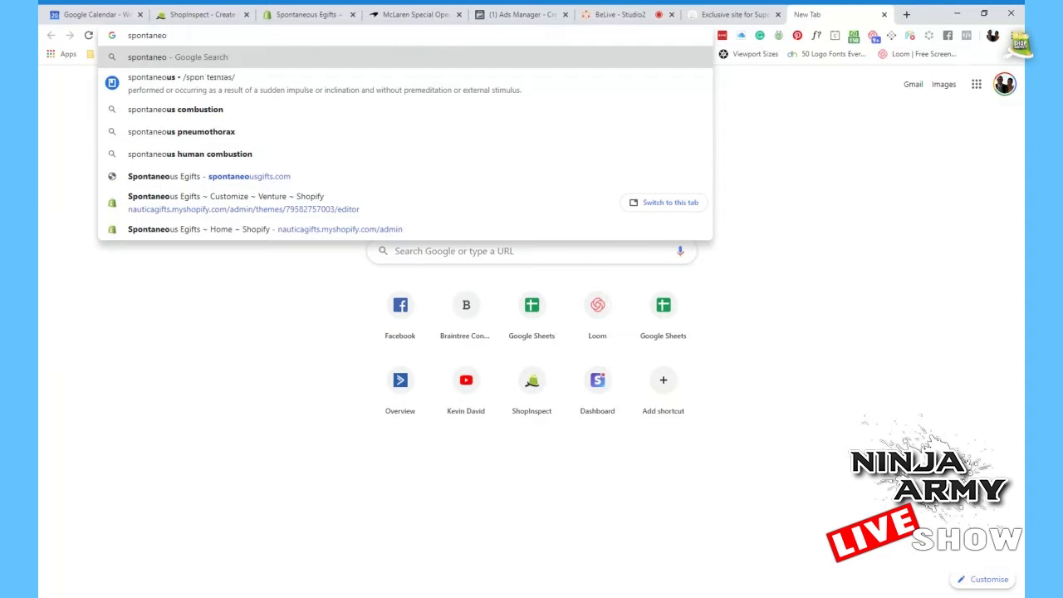
pyautogui.write('usgifts')
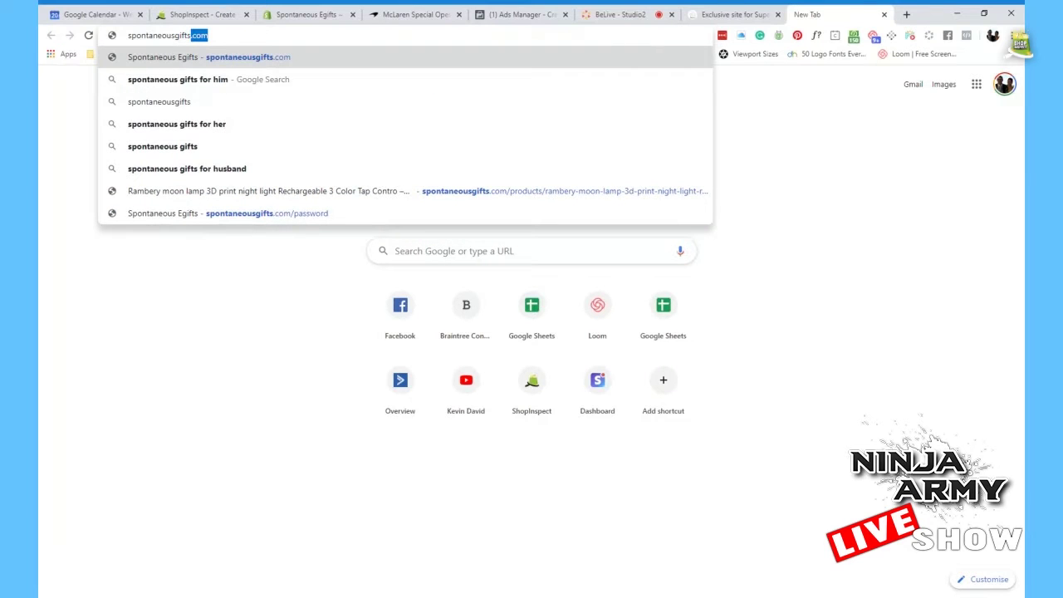
pyautogui.write('.com')
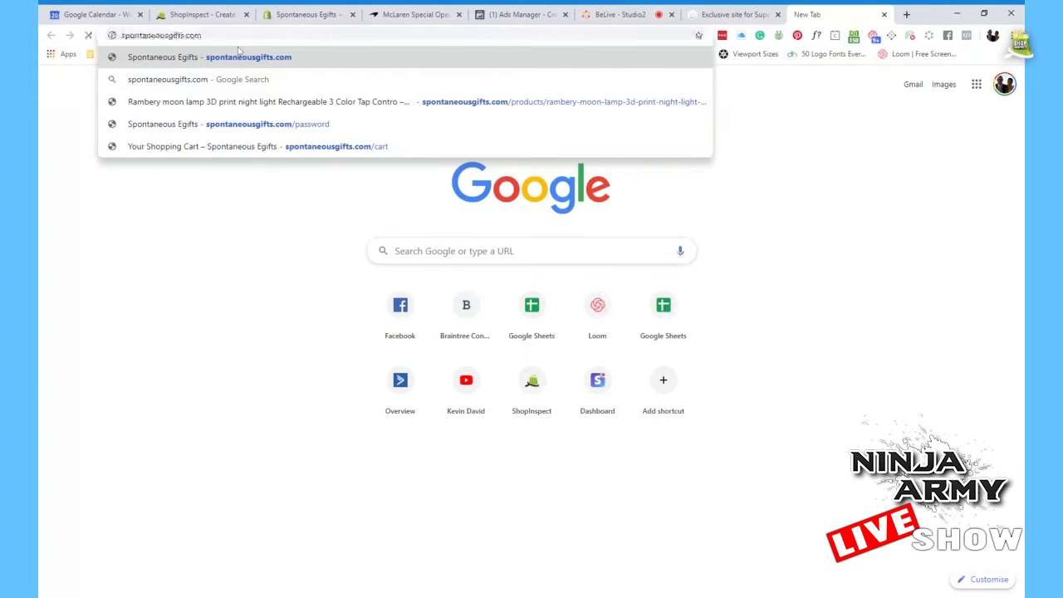
pyautogui.press('Return')
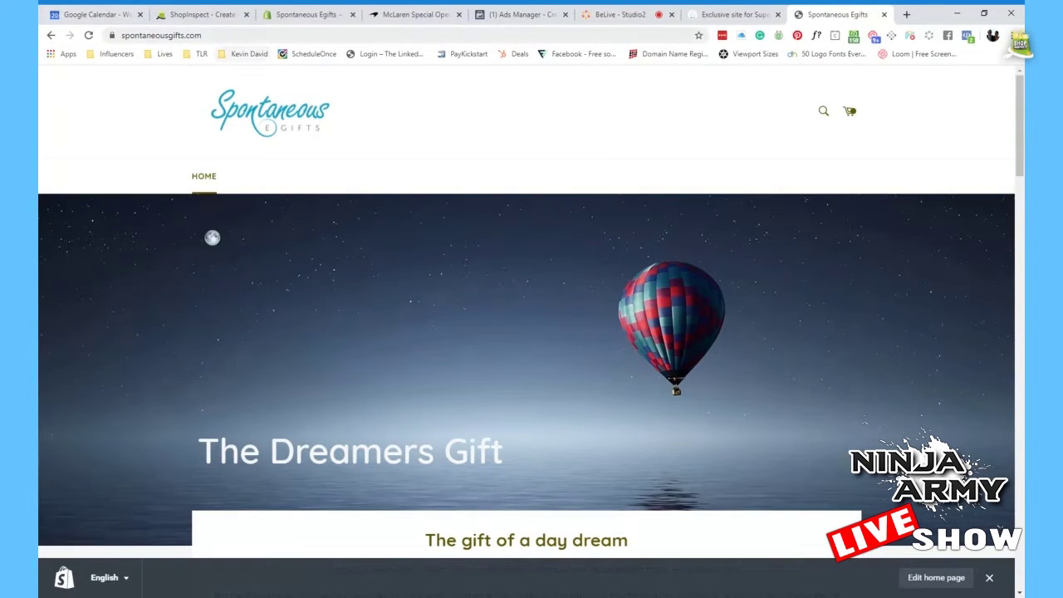
# Reveal the store's full web address and skim the live home page from the banner through the moon lamp galleries.
pyautogui.click(281, 35)
pyautogui.click(281, 35)
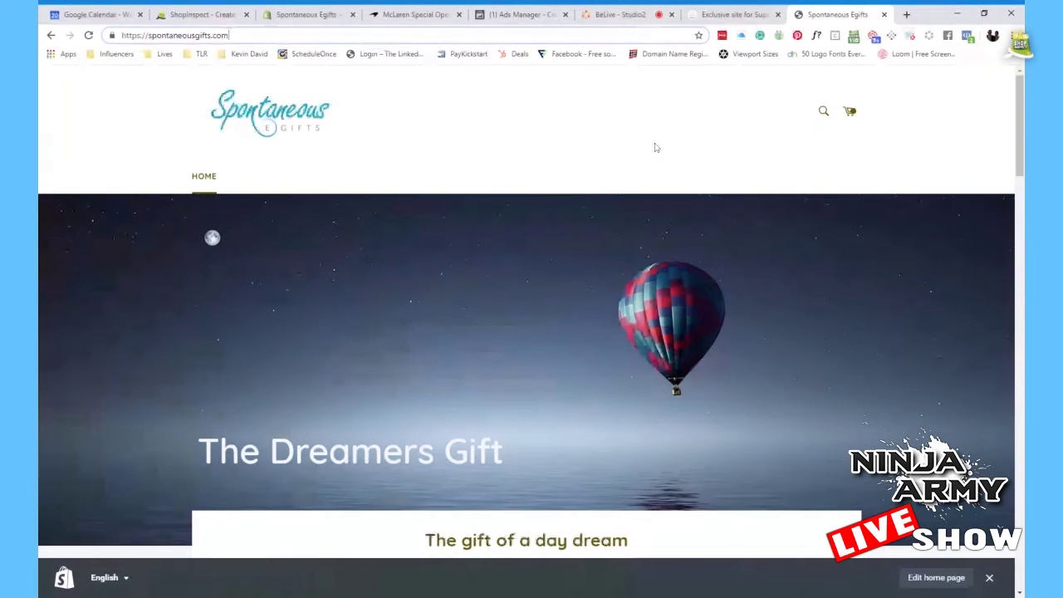
pyautogui.scroll(-10, 368, 158)
pyautogui.scroll(10, 603, 180)
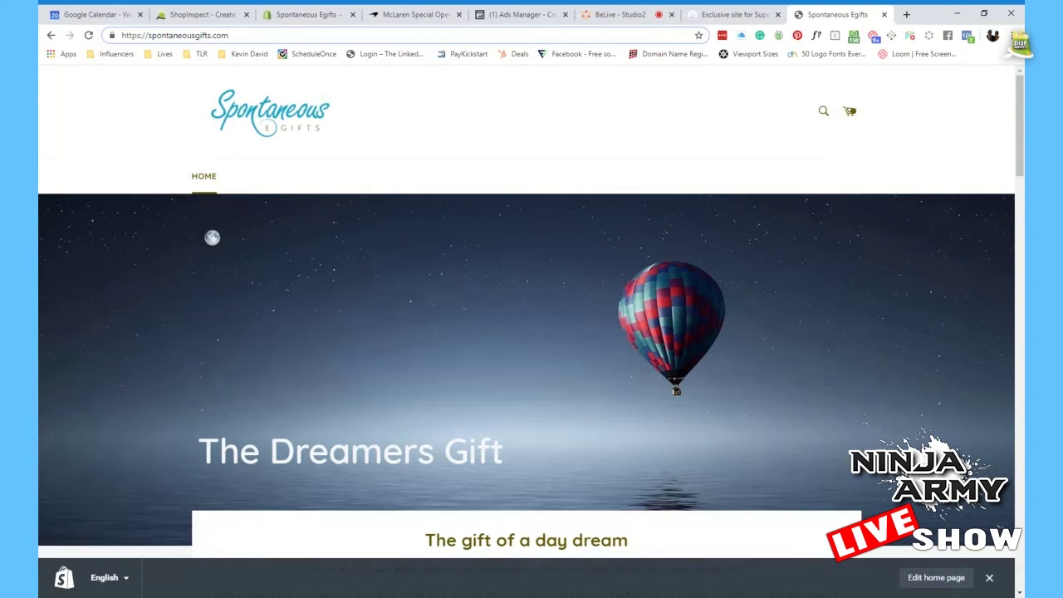
pyautogui.scroll(-5, 766, 171)
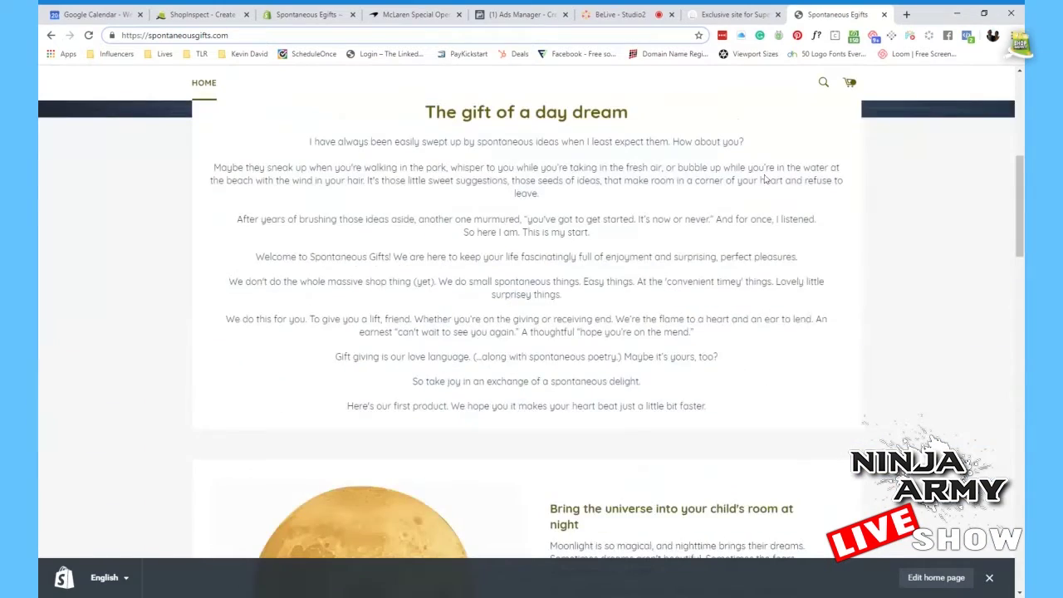
pyautogui.scroll(-15, 767, 179)
pyautogui.scroll(10, 689, 175)
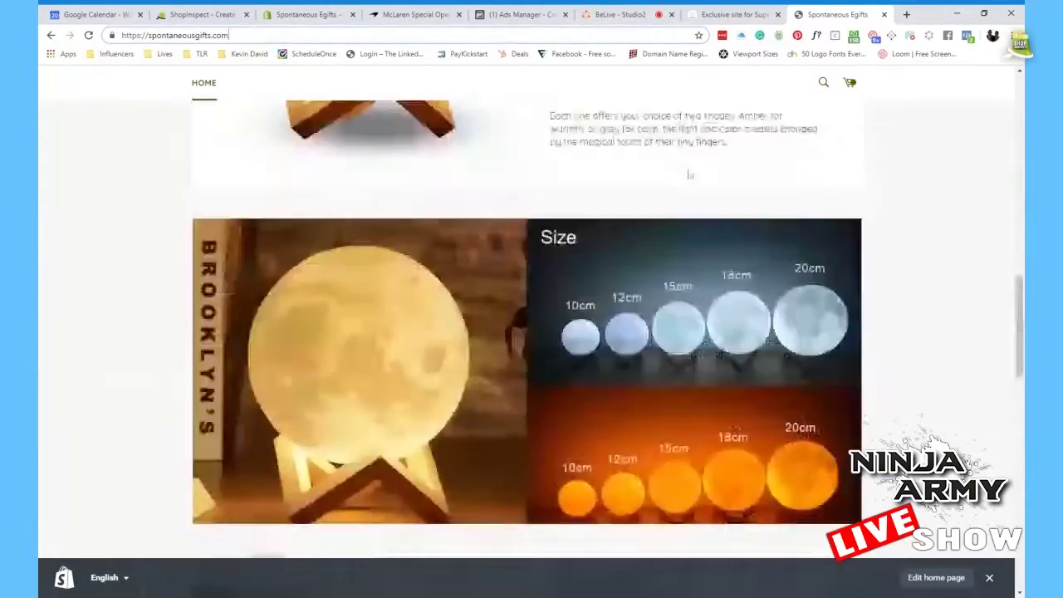
pyautogui.scroll(15, 689, 174)
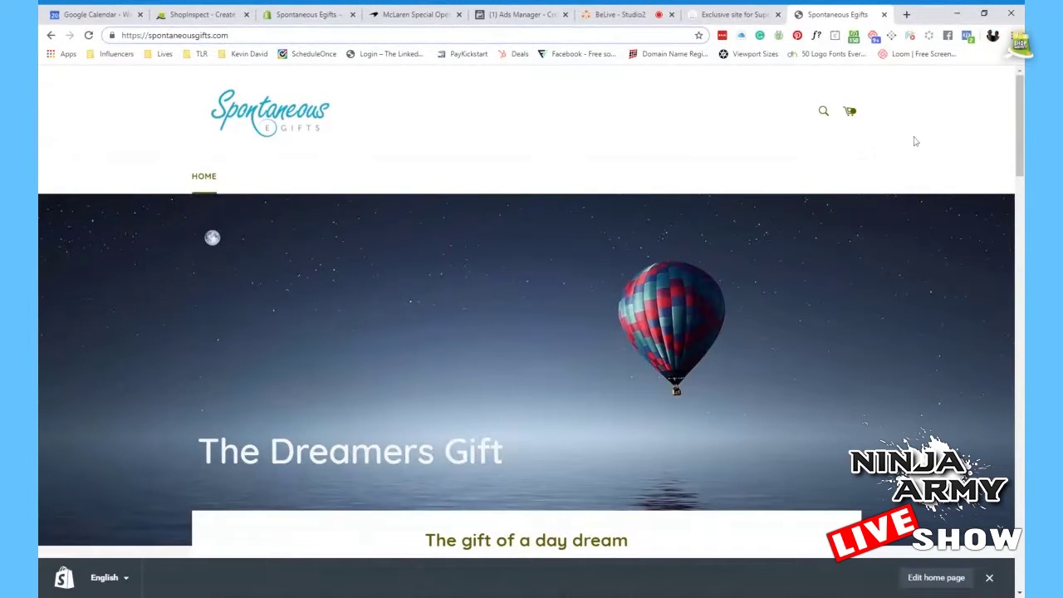
# Examine the live home page from "The Dreamers Gift" heading to the "Buy your magical gift now" banner.
pyautogui.scroll(-2, 696, 144)
pyautogui.moveTo(200, 275); pyautogui.dragTo(503, 275)
pyautogui.click(504, 275)
pyautogui.scroll(-4, 503, 270)
pyautogui.scroll(-10, 503, 270)
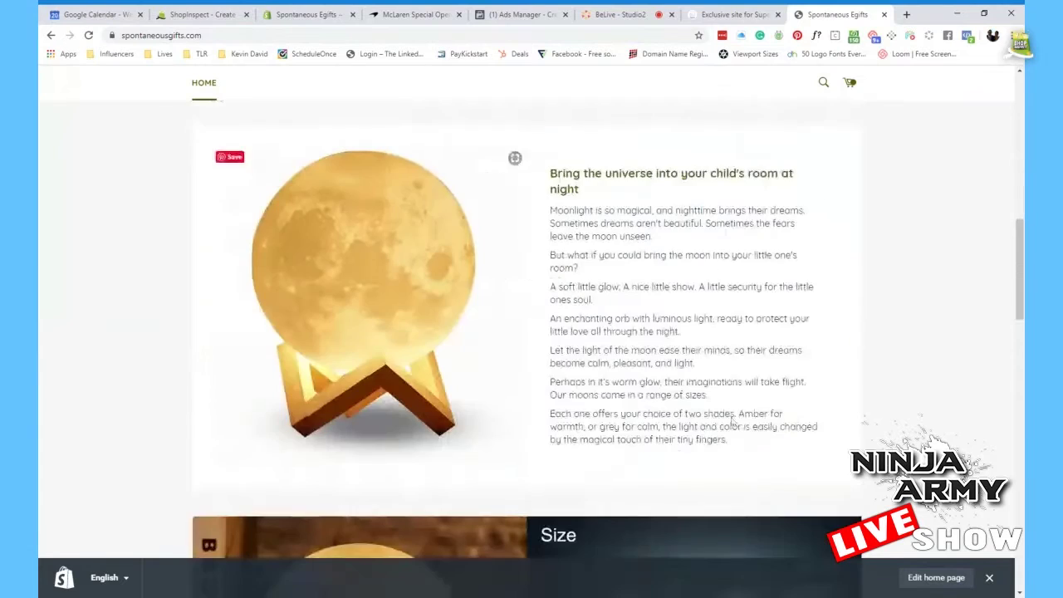
pyautogui.scroll(-7, 584, 415)
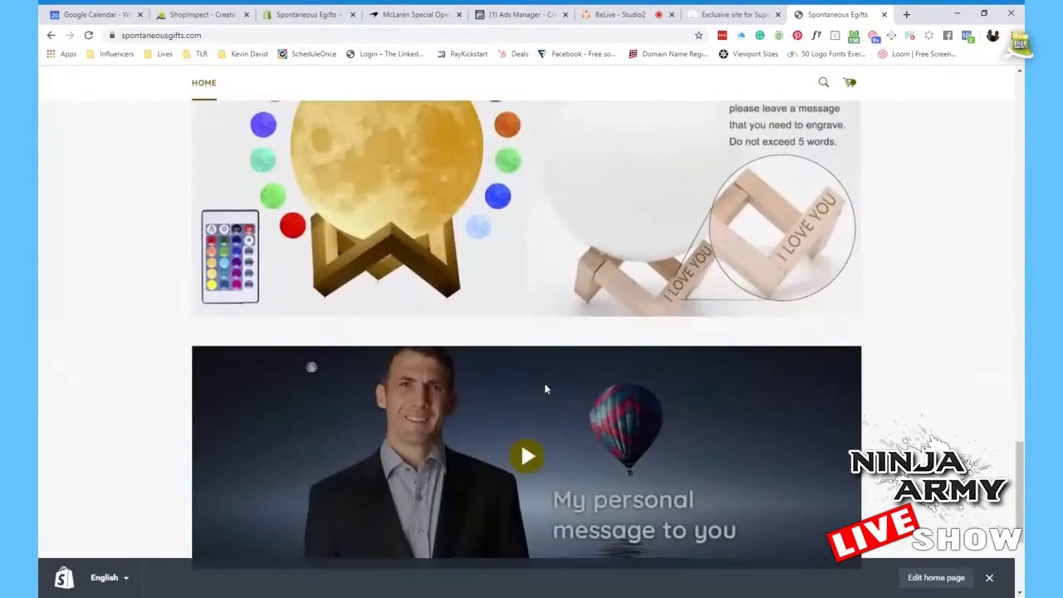
pyautogui.scroll(-2, 555, 395)
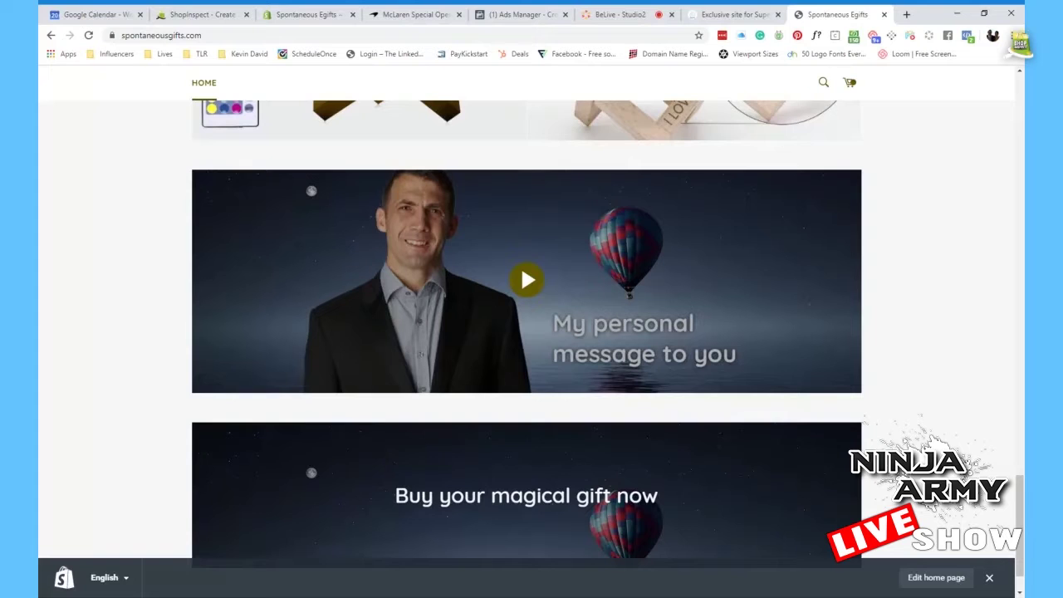
pyautogui.scroll(-1, 942, 349)
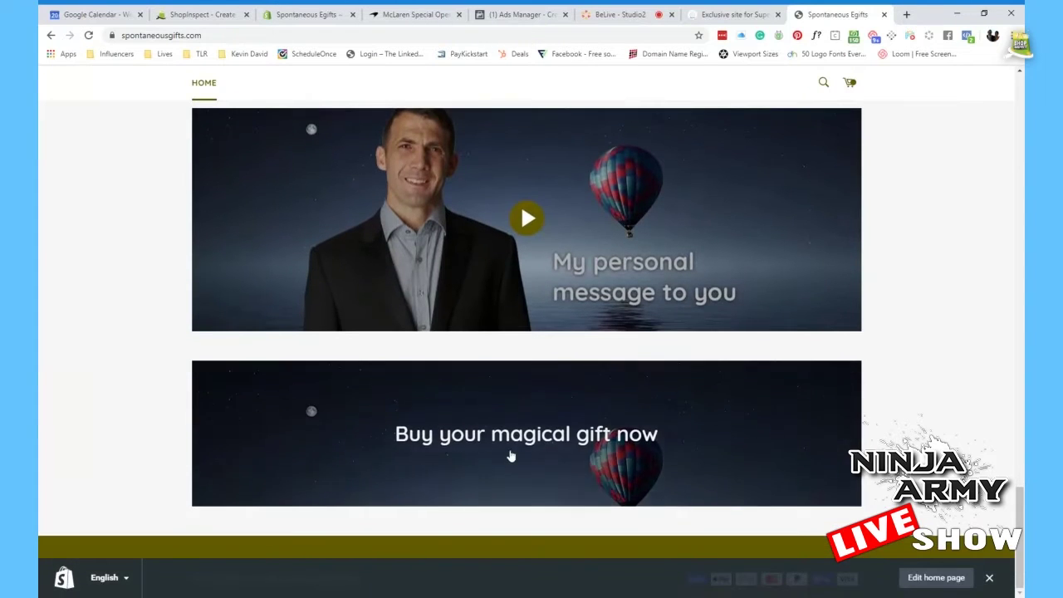
# Open the Rambery moon lamp product page from the "Buy your magical gift now" banner and look it over.
pyautogui.click(619, 425)
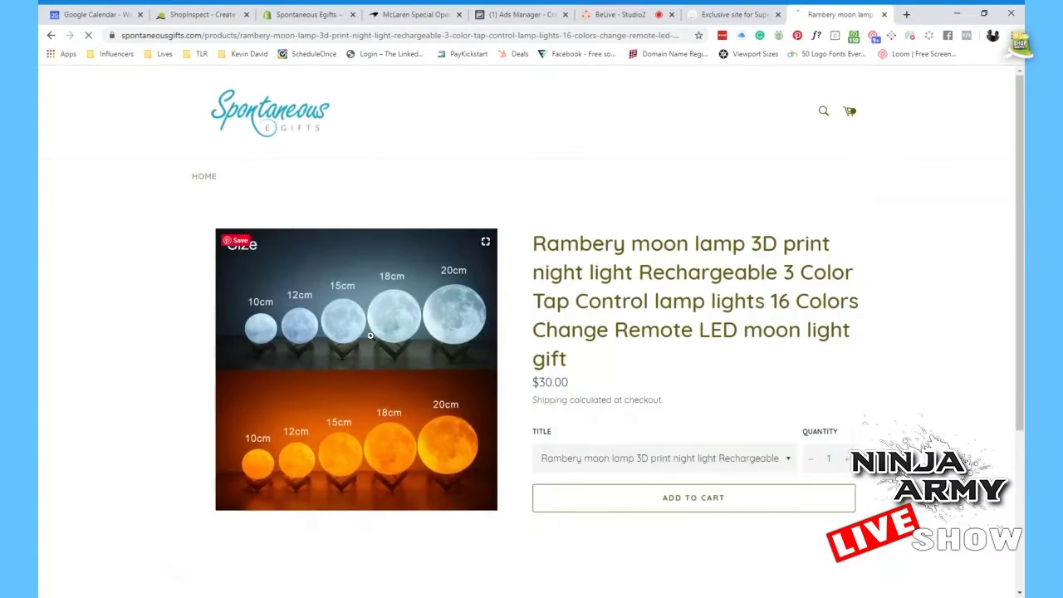
pyautogui.scroll(-3, 760, 297)
pyautogui.scroll(3, 665, 357)
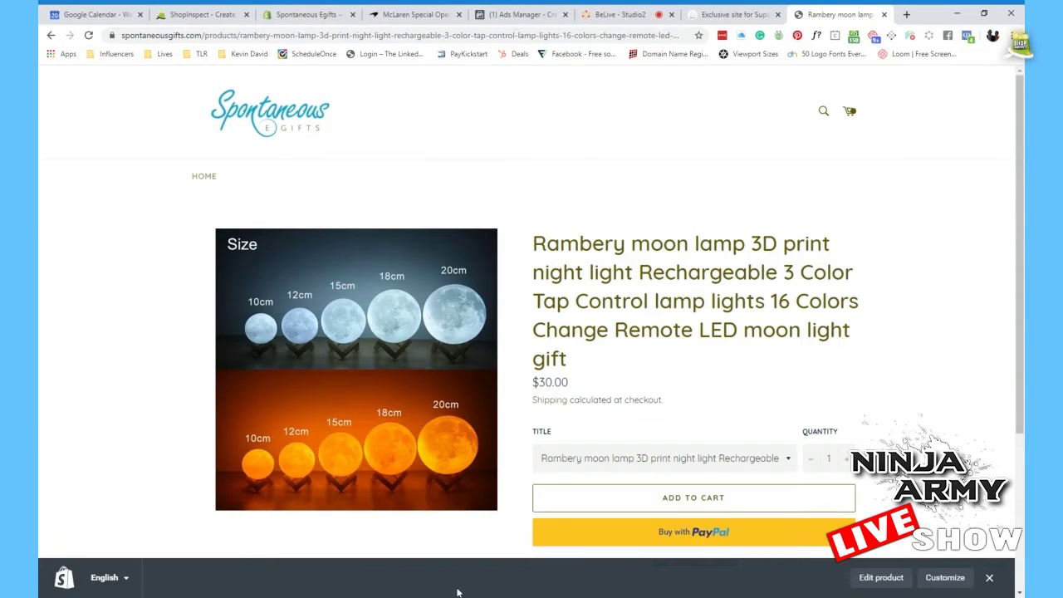
# Switch to ShopInspect and review the moon lamp video's selling feature texts and selected product images.
pyautogui.click(204, 16)
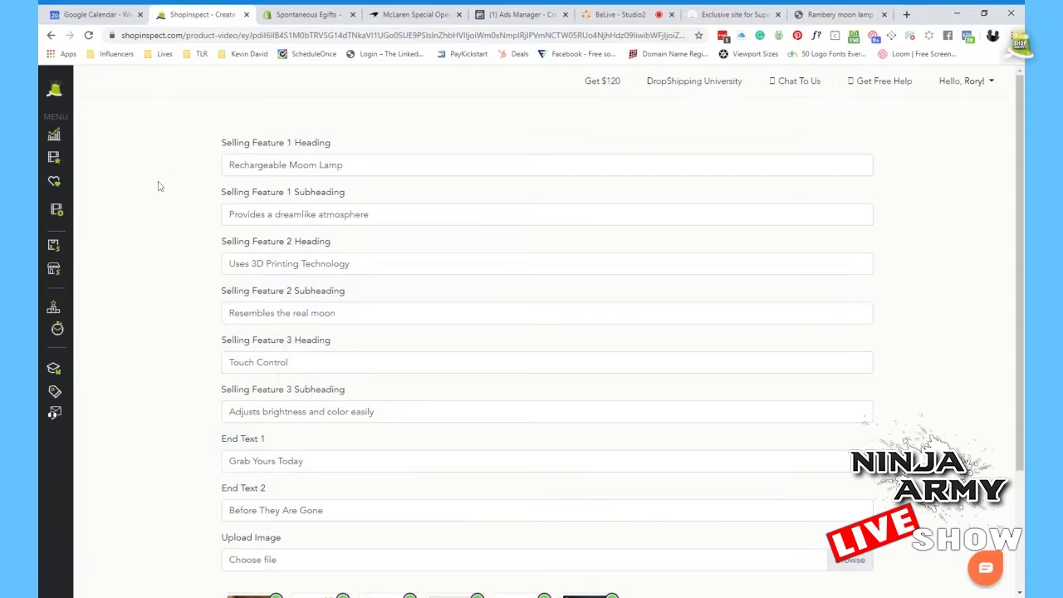
pyautogui.scroll(-2, 802, 453)
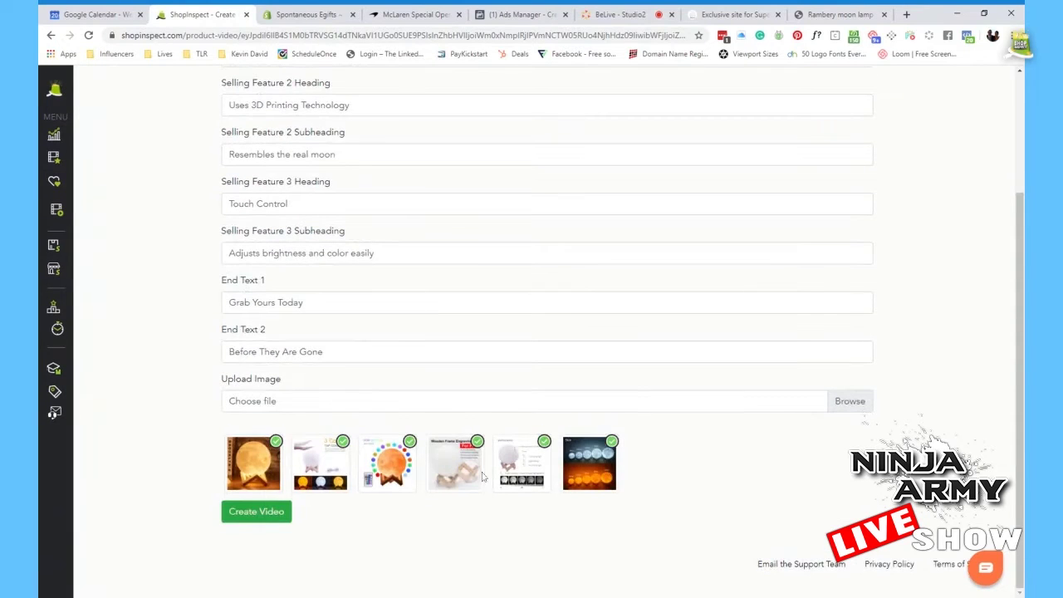
pyautogui.scroll(3, 482, 476)
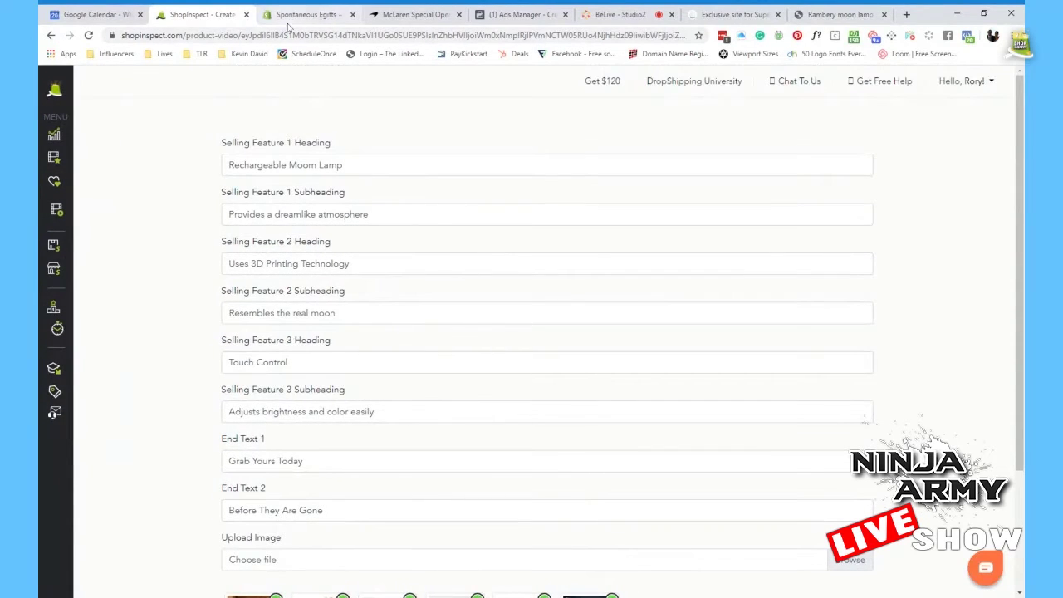
# Switch to Facebook Ads Manager and continue the saved Conversions campaign draft.
pyautogui.click(306, 14)
pyautogui.click(524, 14)
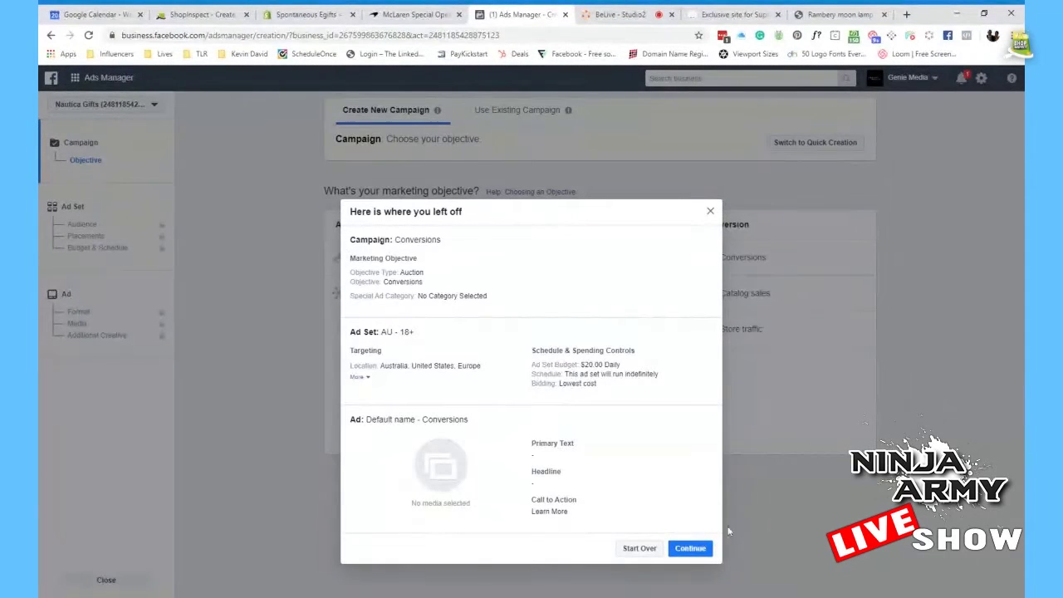
pyautogui.click(688, 552)
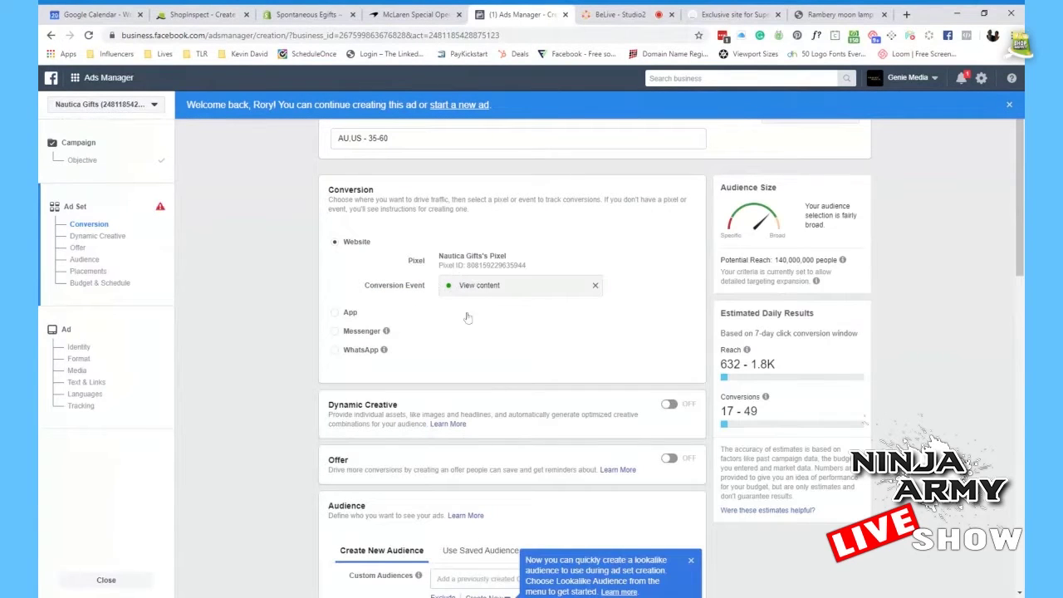
pyautogui.click(490, 285)
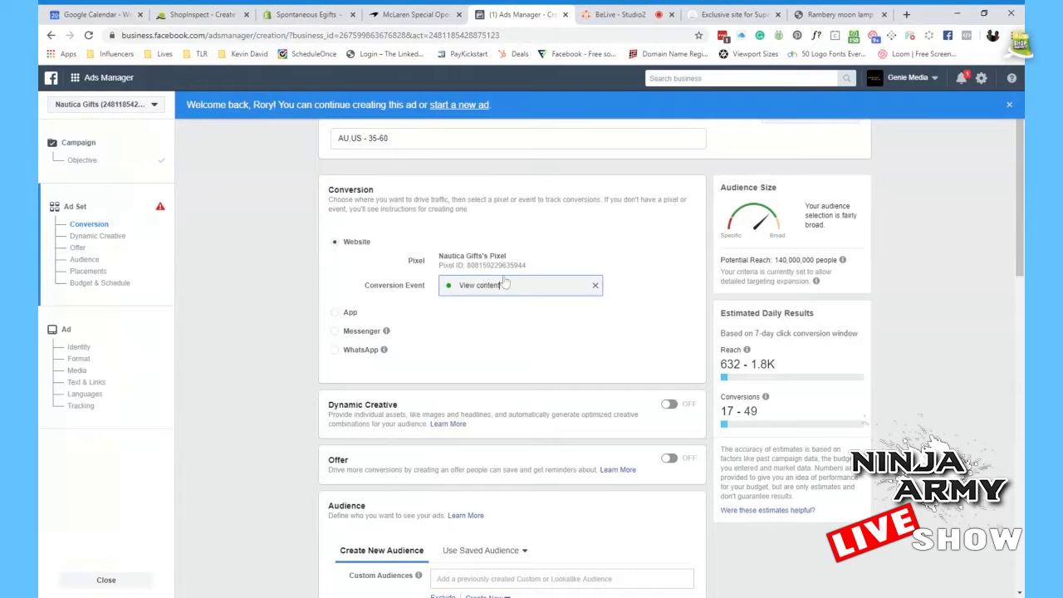
pyautogui.click(527, 351)
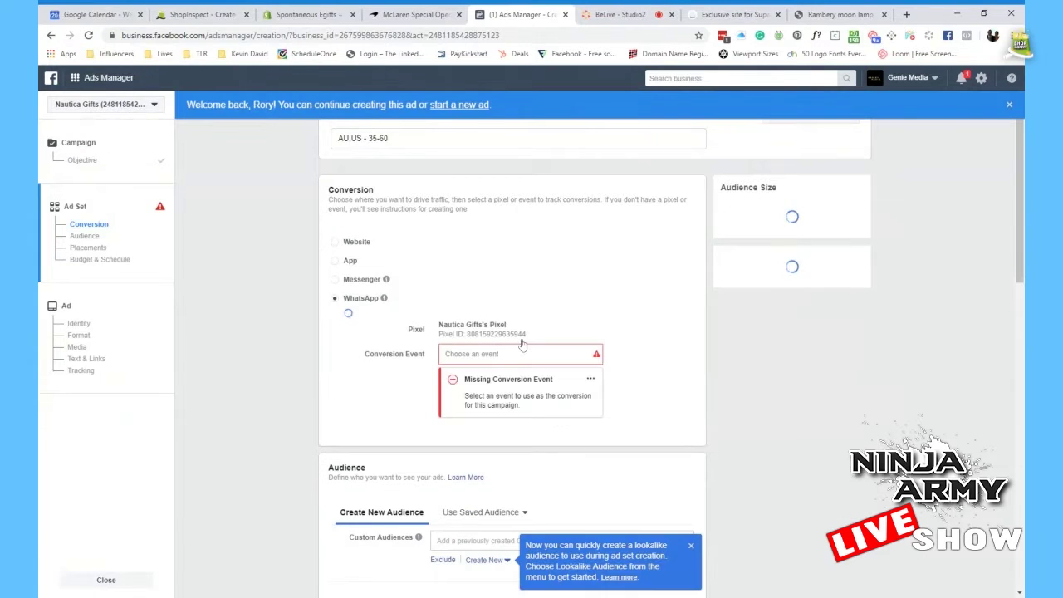
pyautogui.click(672, 264)
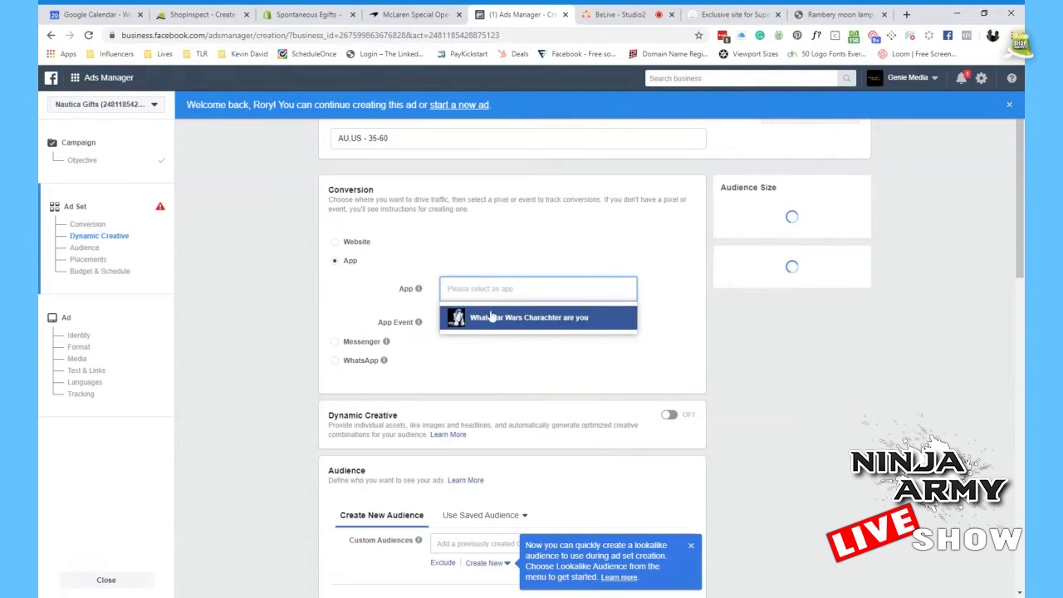
pyautogui.click(487, 317)
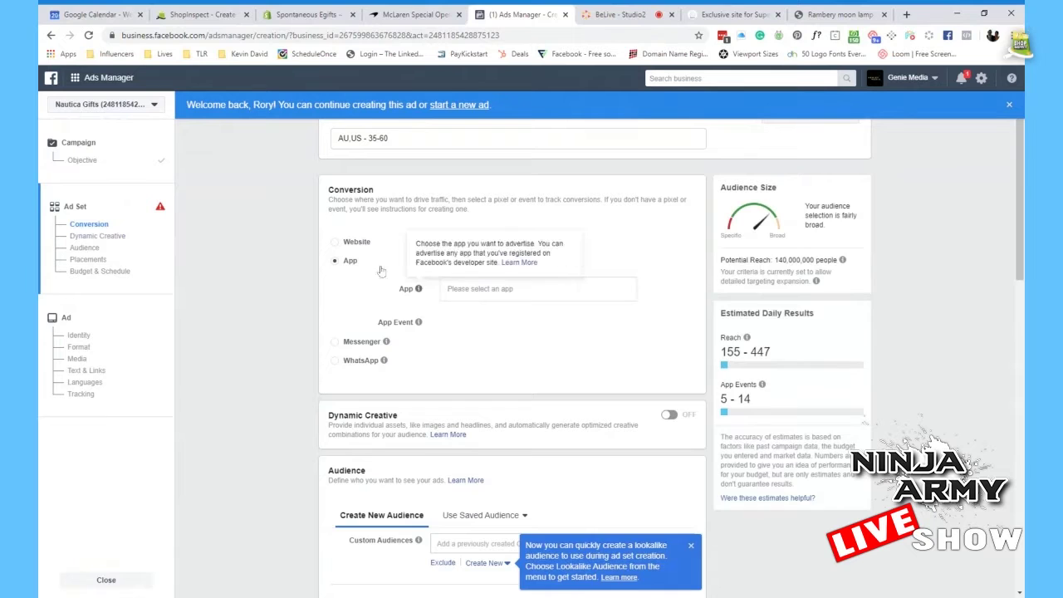
# Set the ad set's conversion location to Website with the active standard View Content event, and look over the settings below.
pyautogui.click(356, 242)
pyautogui.click(515, 285)
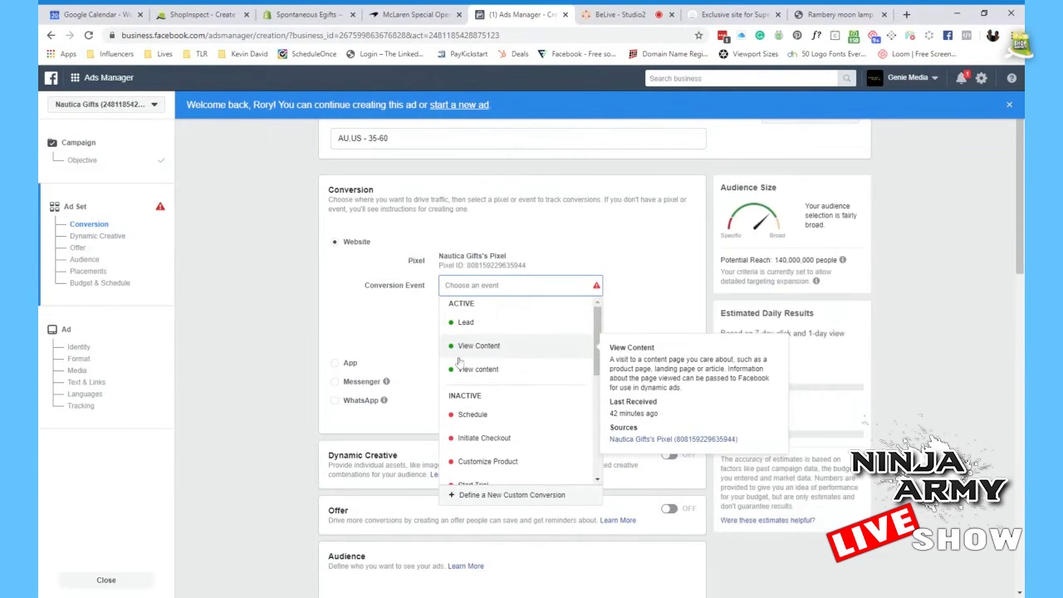
pyautogui.scroll(-5, 512, 368)
pyautogui.scroll(5, 512, 368)
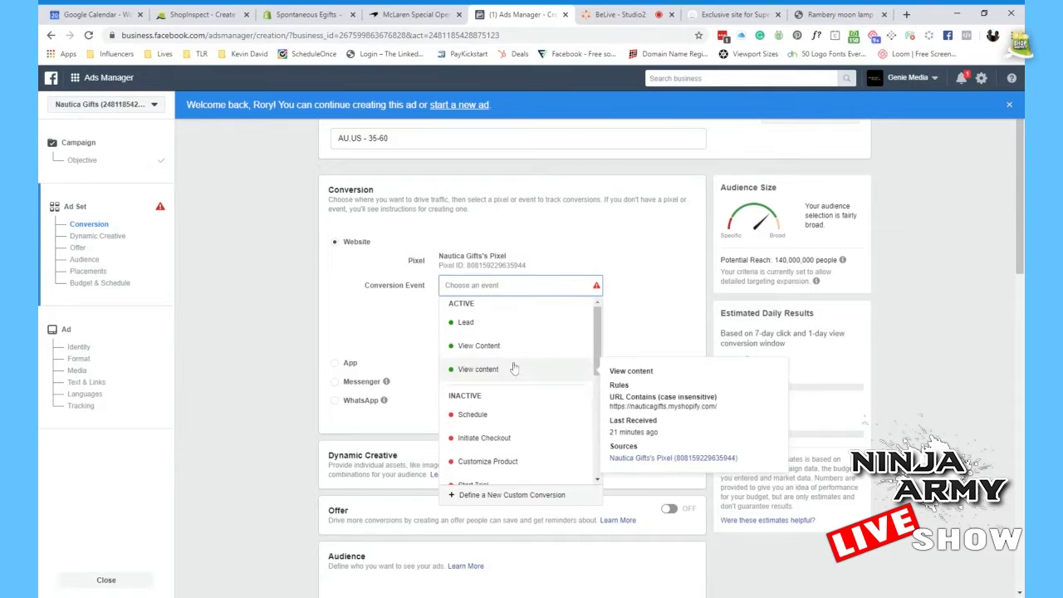
pyautogui.click(488, 349)
pyautogui.click(691, 560)
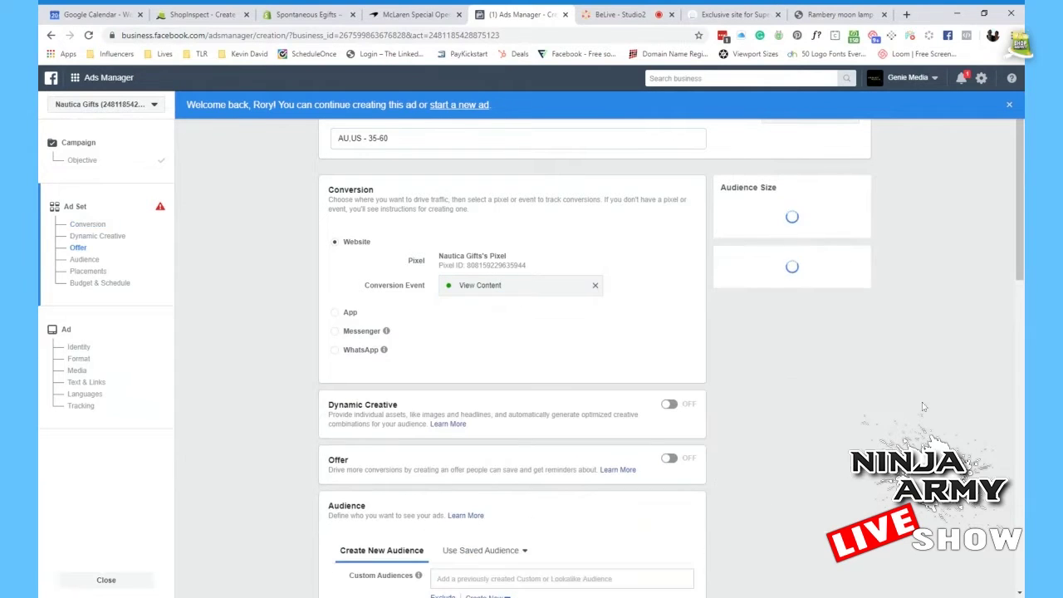
pyautogui.scroll(-1, 662, 422)
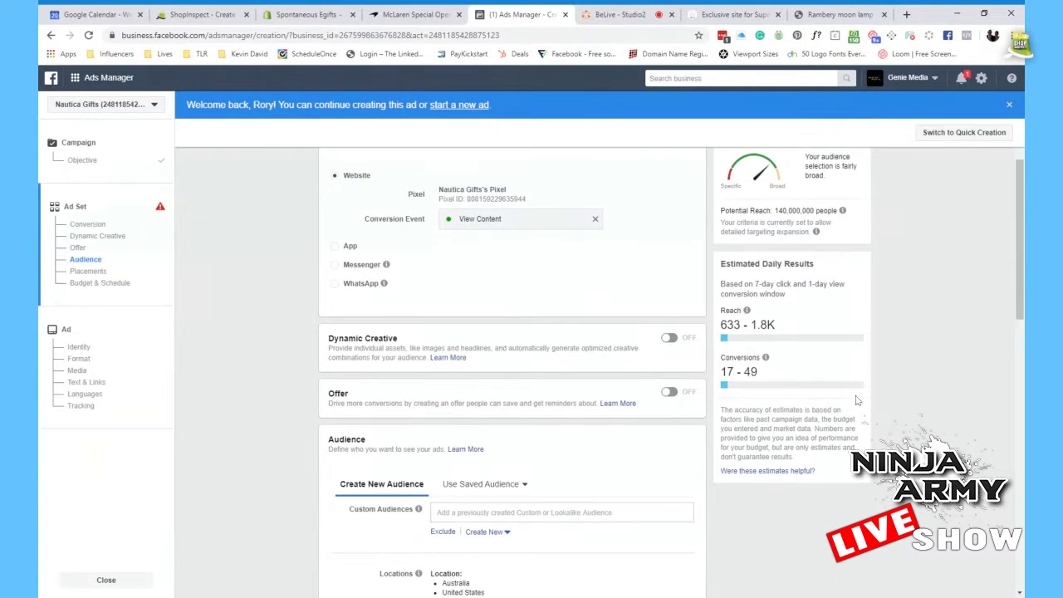
pyautogui.scroll(1, 600, 360)
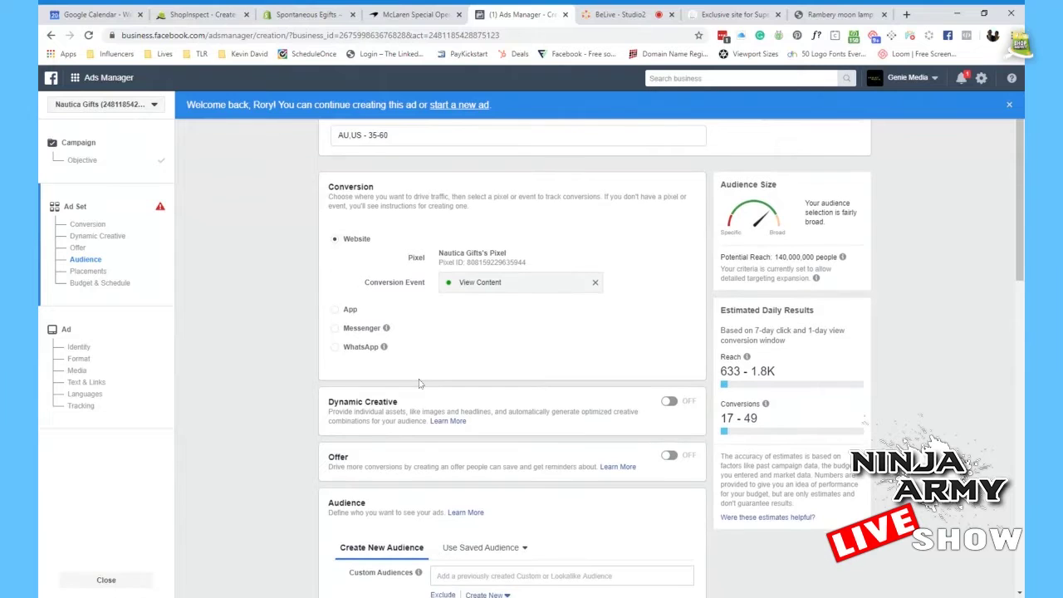
pyautogui.scroll(-2, 421, 382)
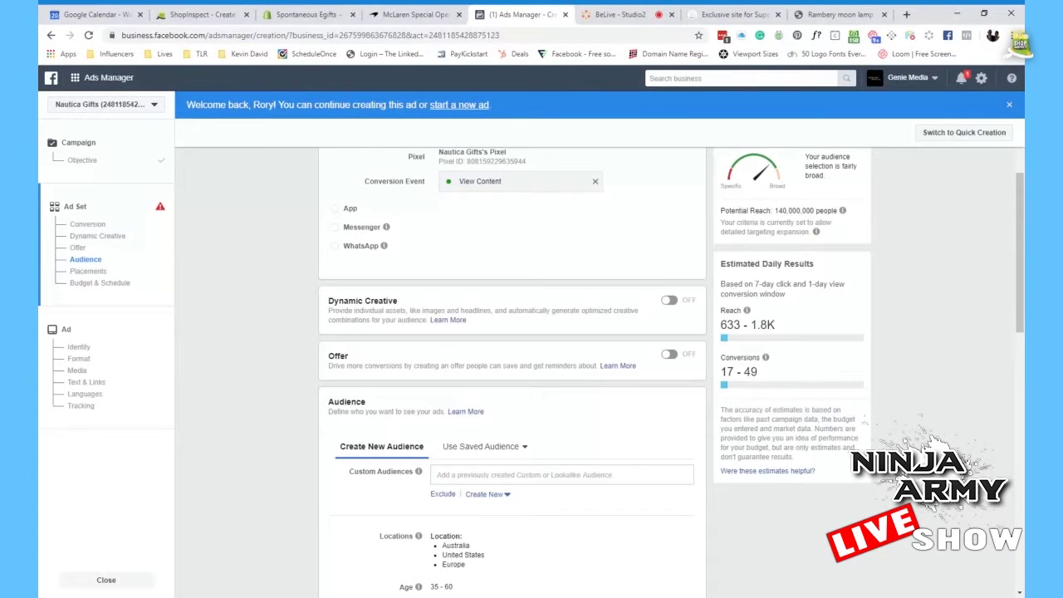
# Review the ad set's conversion and audience settings, checking the Spontaneous Egifts home page in the Shopify theme editor in between.
pyautogui.scroll(2, 505, 287)
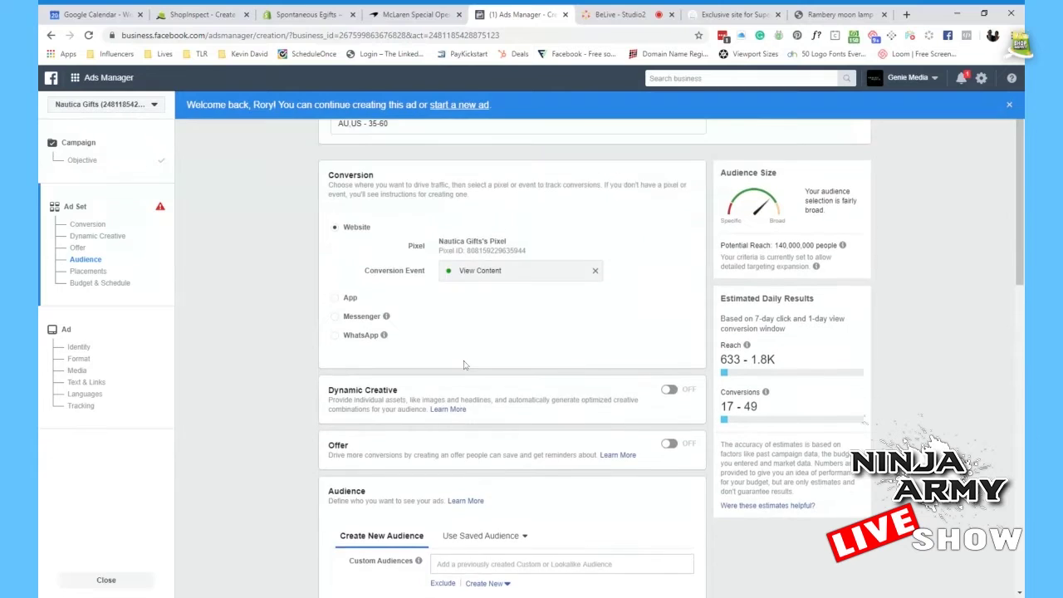
pyautogui.scroll(1, 506, 287)
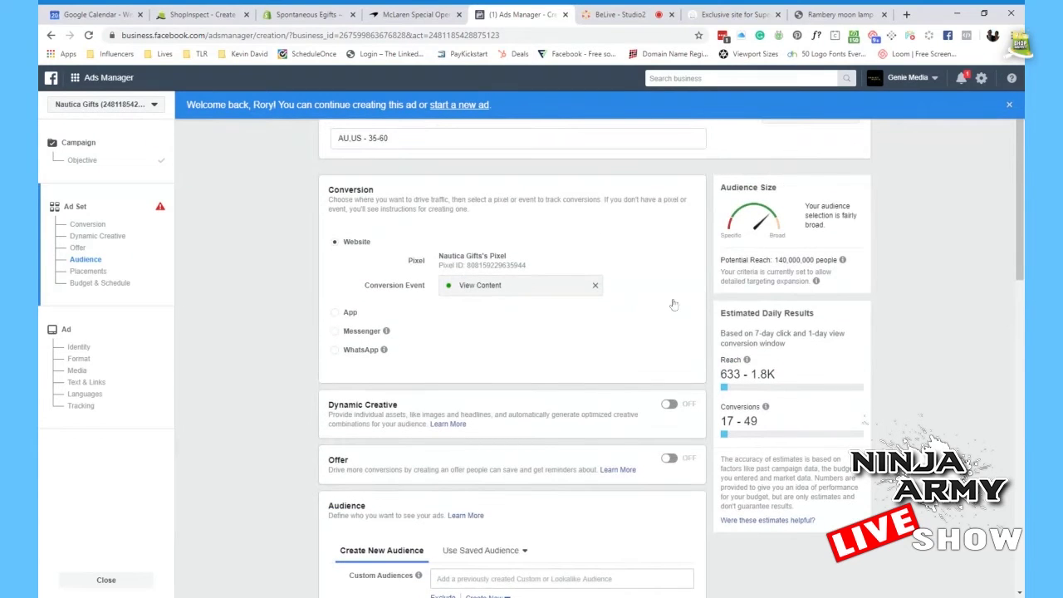
pyautogui.scroll(-2, 653, 281)
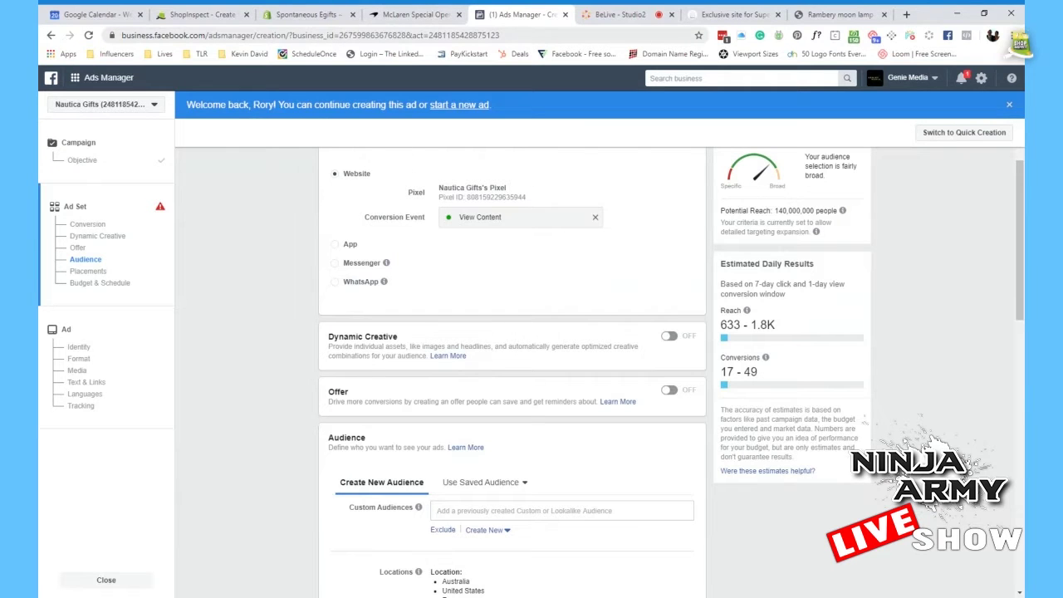
pyautogui.click(316, 14)
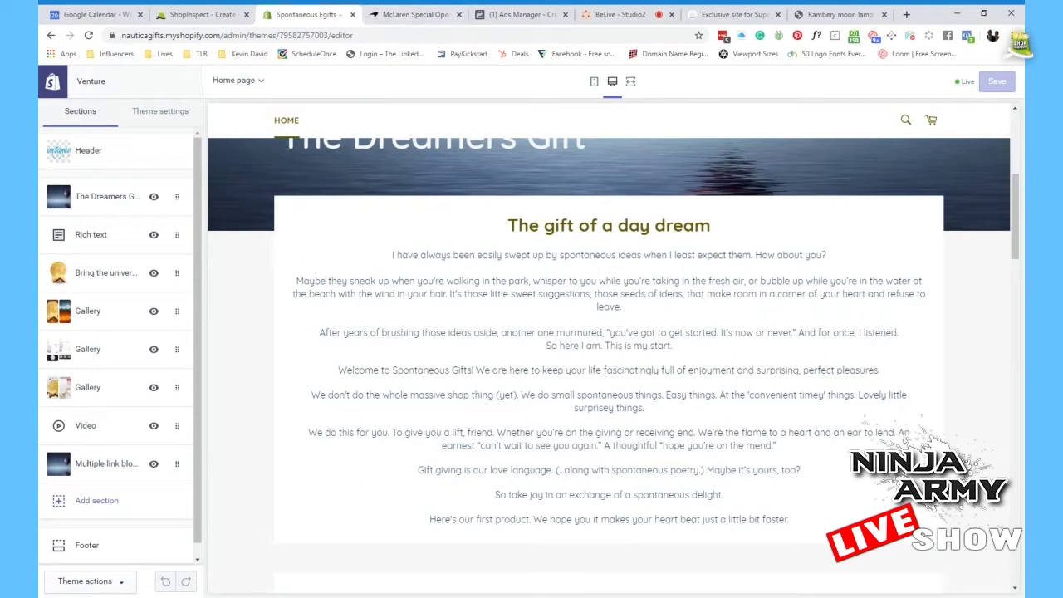
pyautogui.click(498, 12)
pyautogui.scroll(-3, 589, 416)
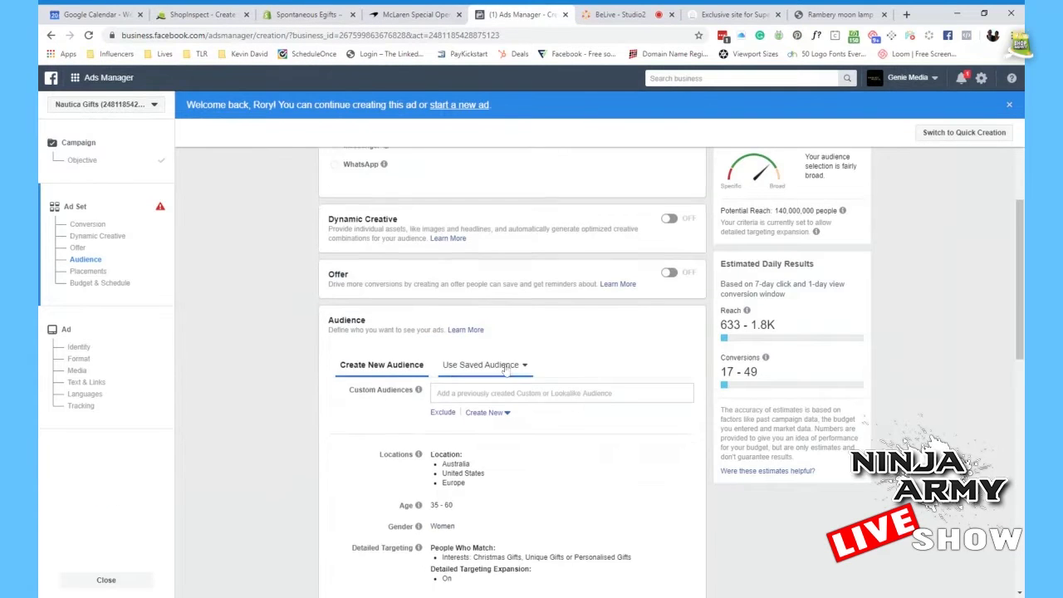
pyautogui.scroll(-2, 387, 411)
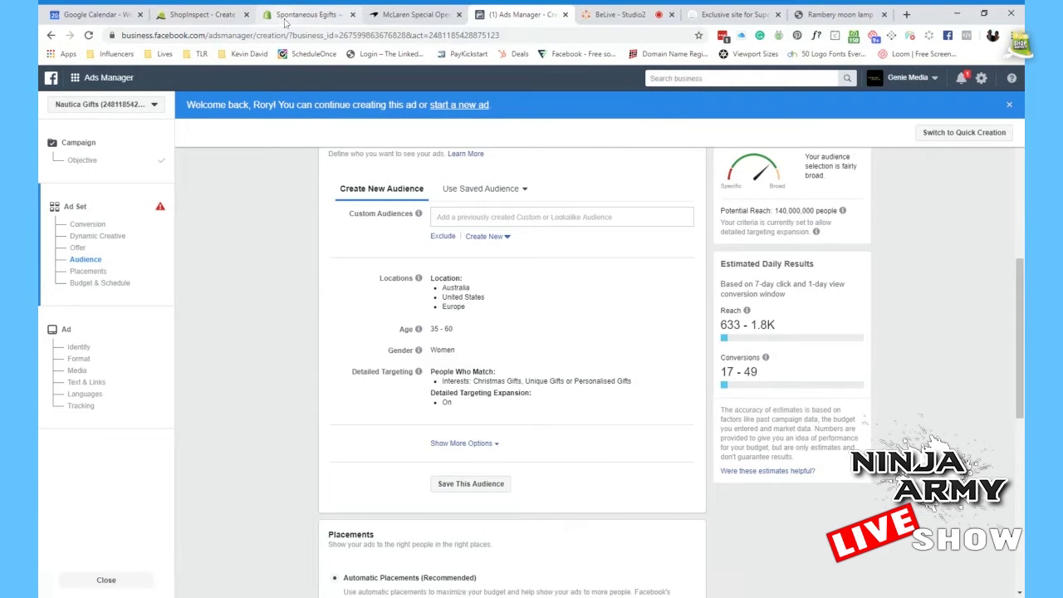
# Switch to ShopInspect and open the Premium Video product list by way of My Favorites.
pyautogui.click(287, 17)
pyautogui.click(202, 14)
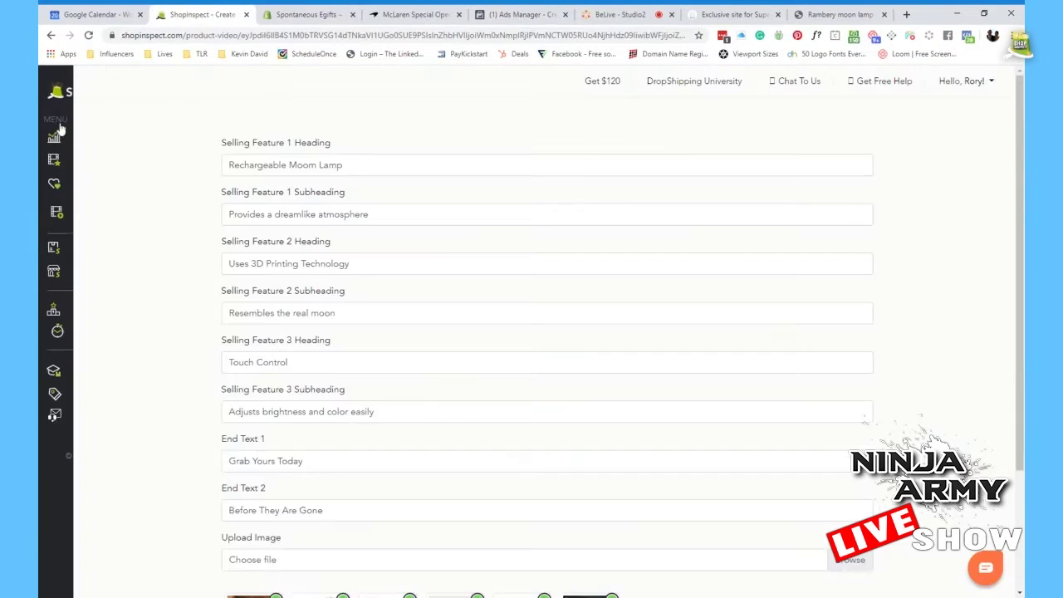
pyautogui.click(99, 184)
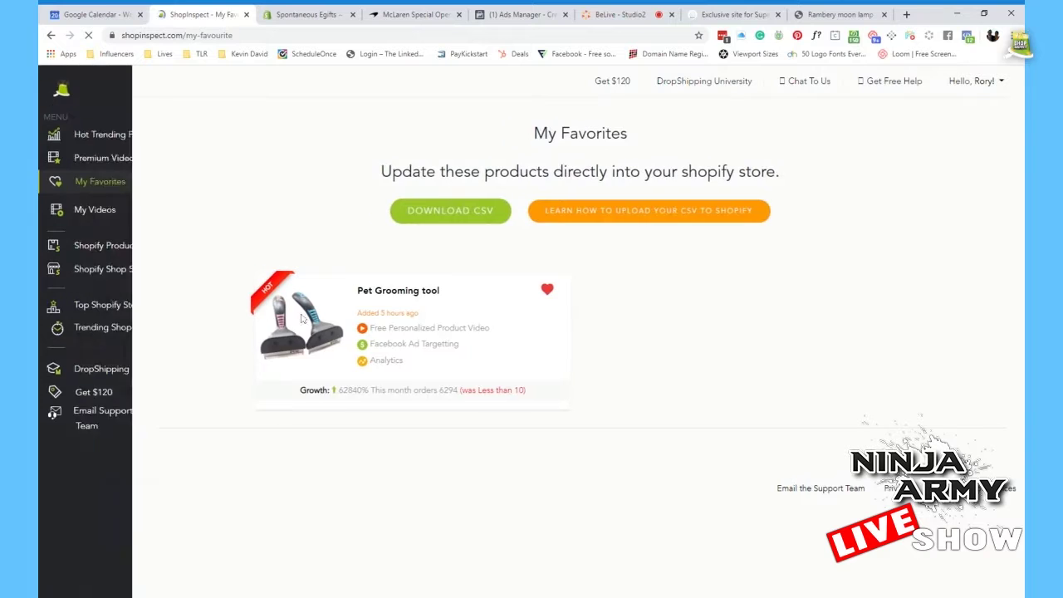
pyautogui.moveTo(70, 150)
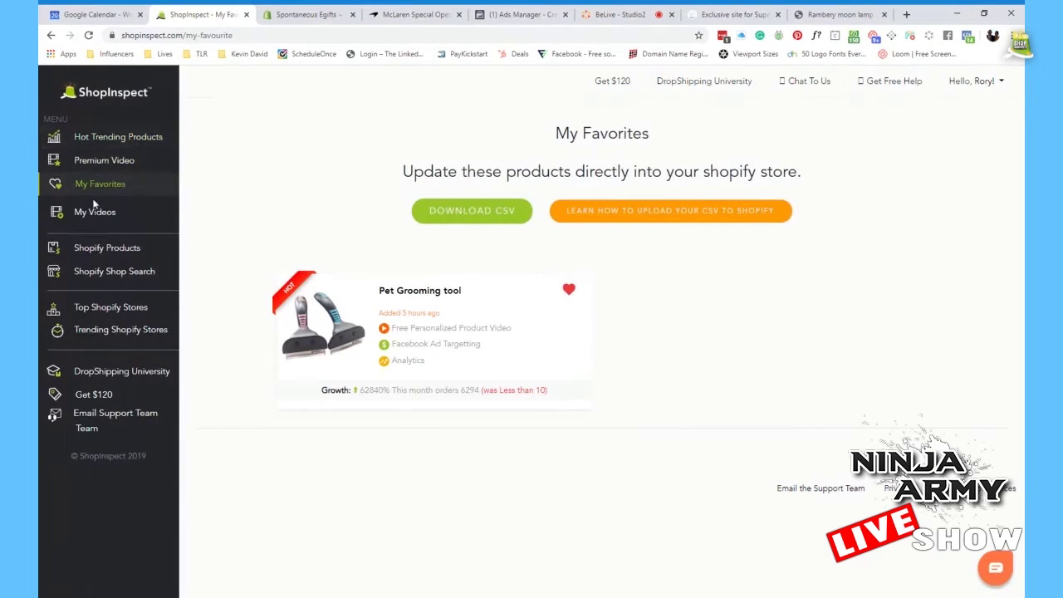
pyautogui.click(111, 162)
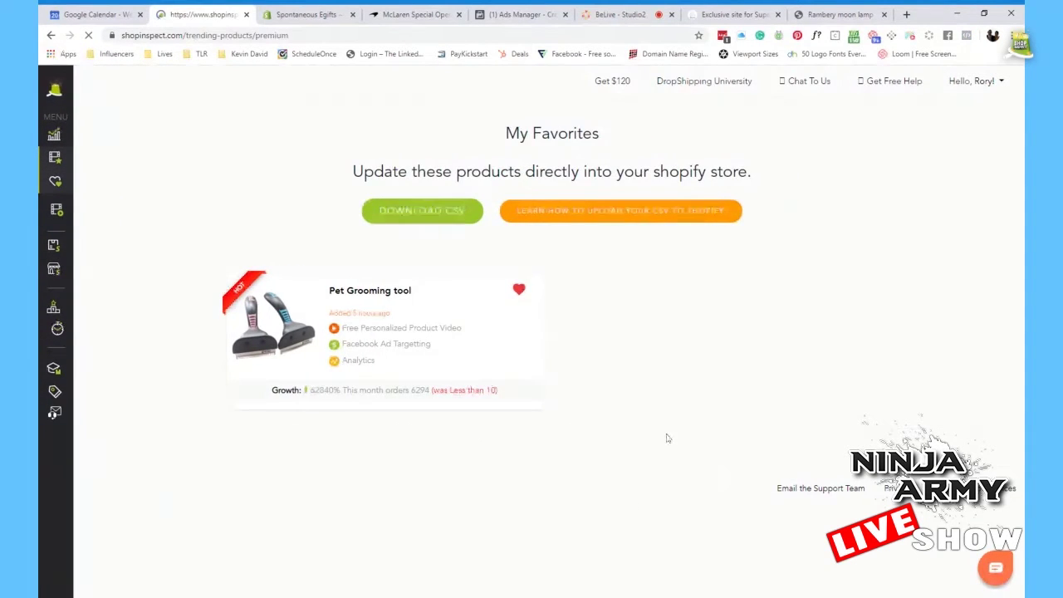
# Find the lamp lights product, open its details and examine the customer demographics by gender and age range.
pyautogui.scroll(-5, 633, 460)
pyautogui.scroll(-3, 633, 459)
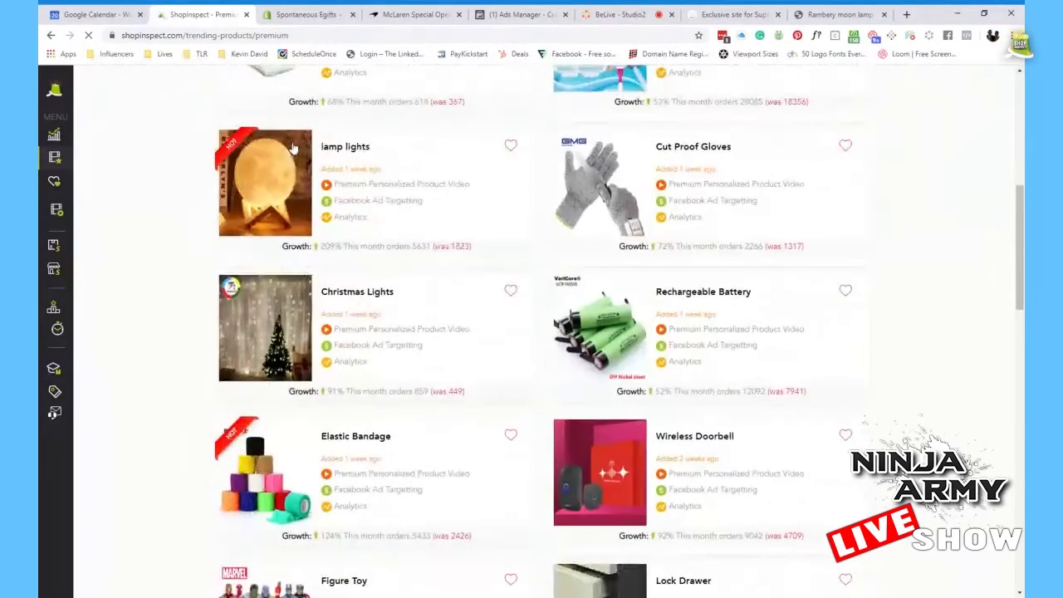
pyautogui.click(370, 162)
pyautogui.scroll(-5, 690, 433)
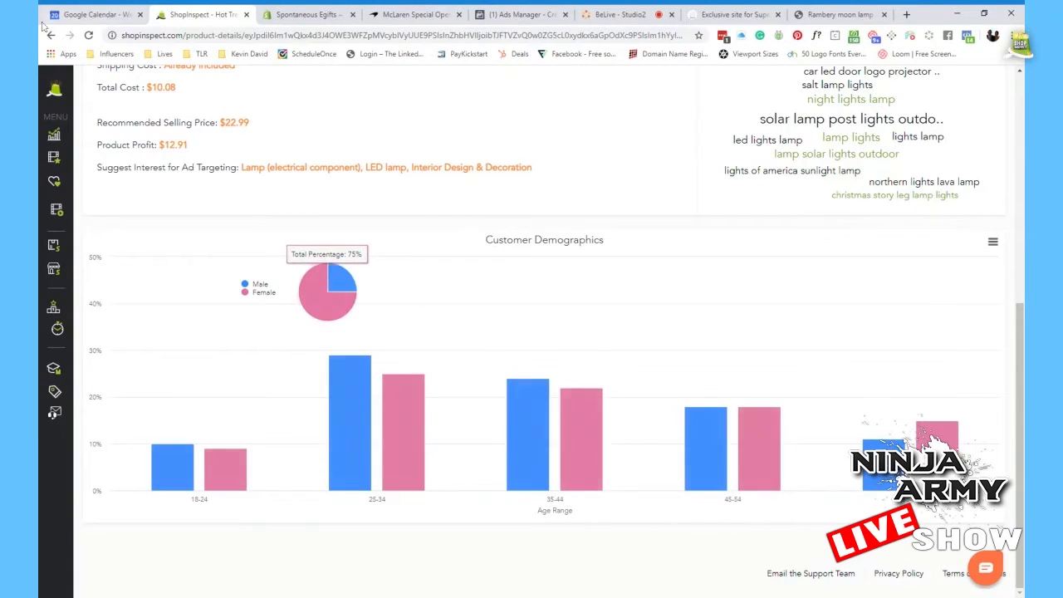
# Return to Facebook Ads Manager, set the ad set to Edit Placements instead of automatic placements, and look over the placement list.
pyautogui.click(498, 14)
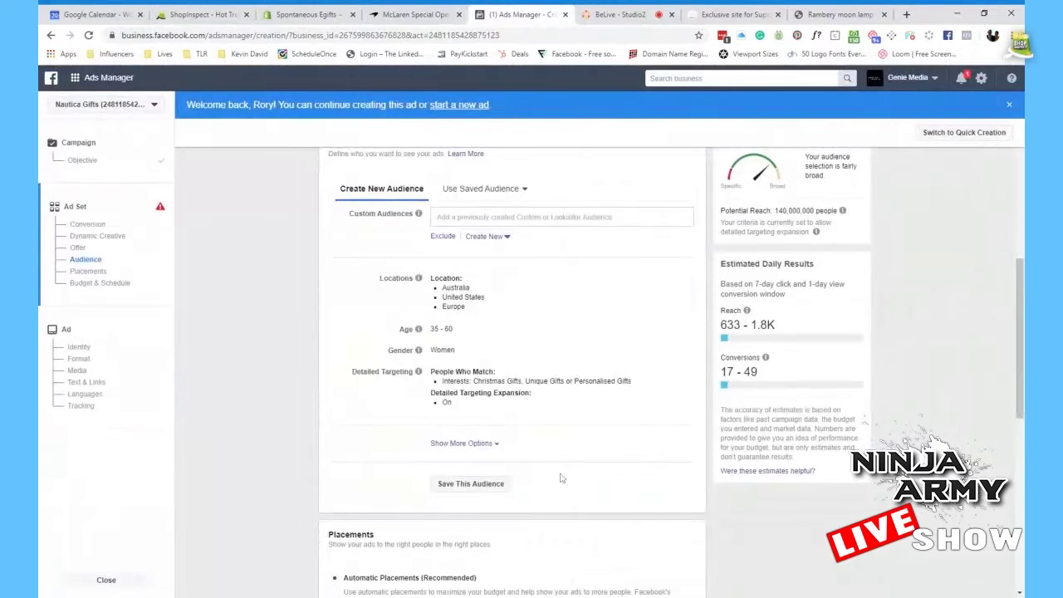
pyautogui.scroll(-2, 650, 447)
pyautogui.scroll(1, 650, 447)
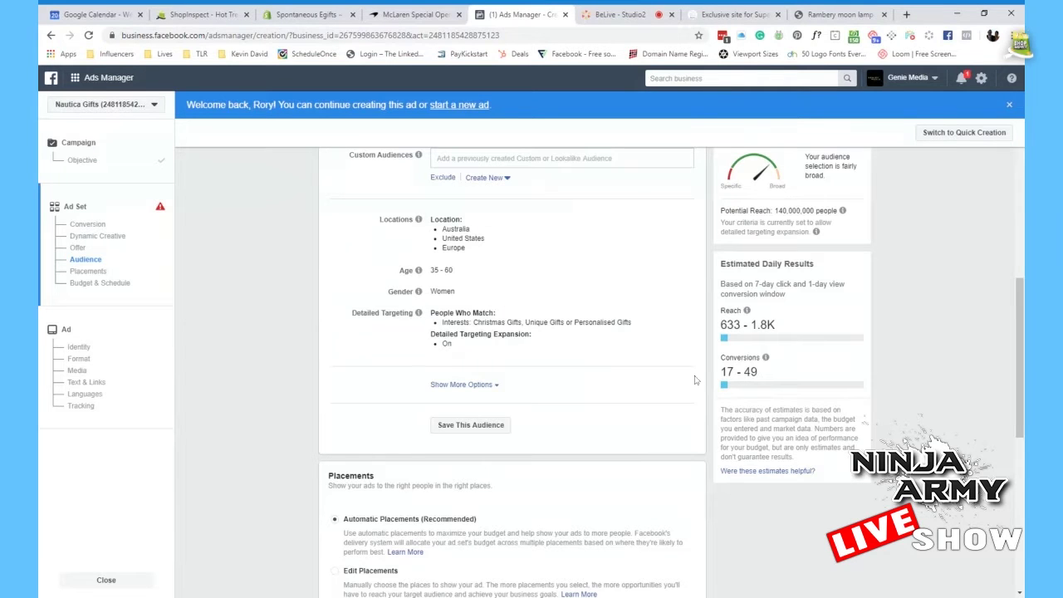
pyautogui.scroll(-3, 696, 379)
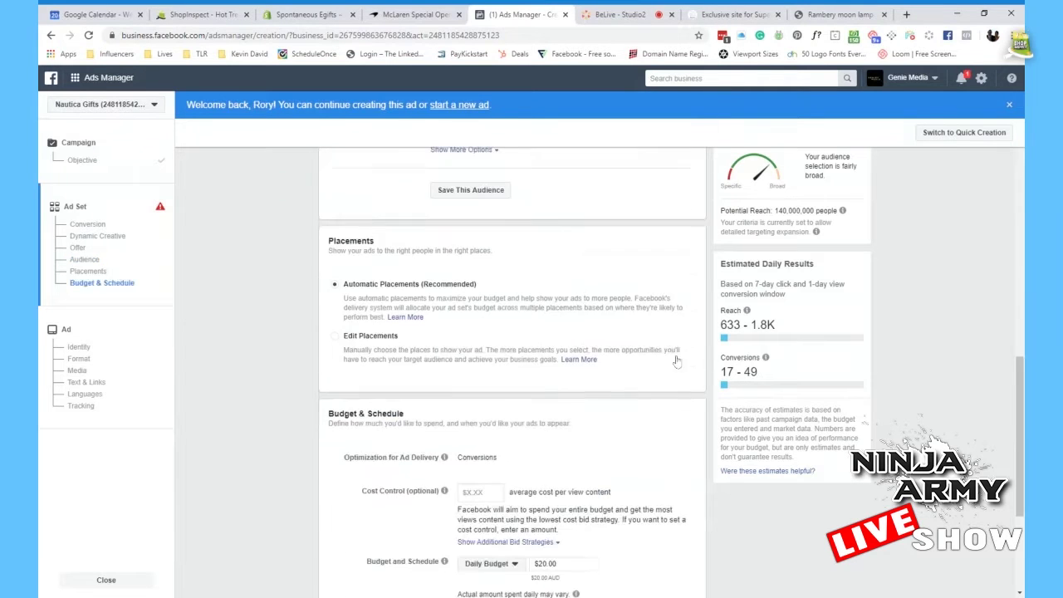
pyautogui.click(370, 336)
pyautogui.scroll(-5, 595, 390)
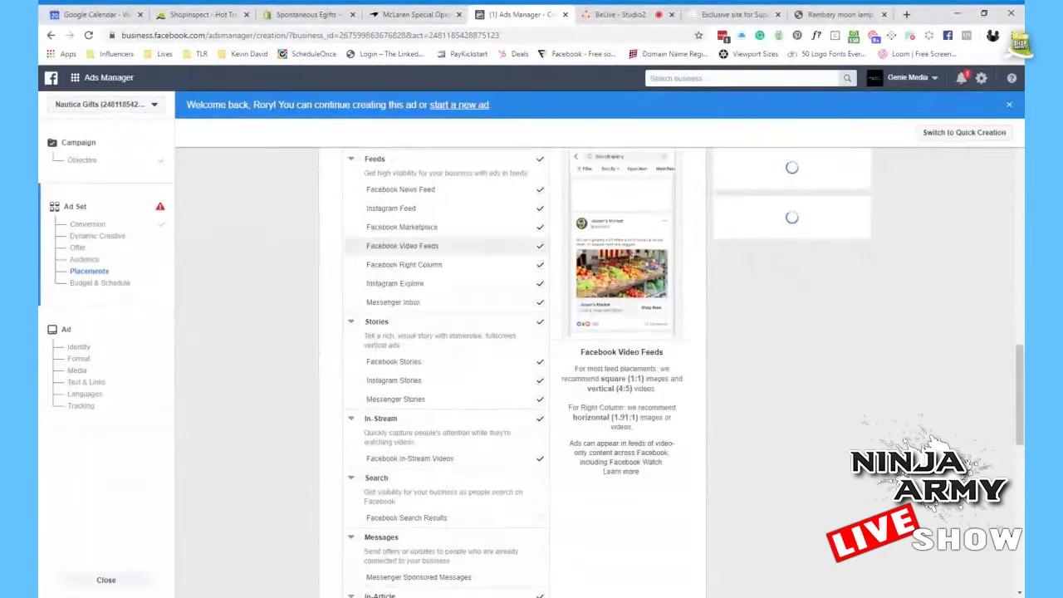
pyautogui.scroll(2, 632, 407)
pyautogui.scroll(1, 581, 432)
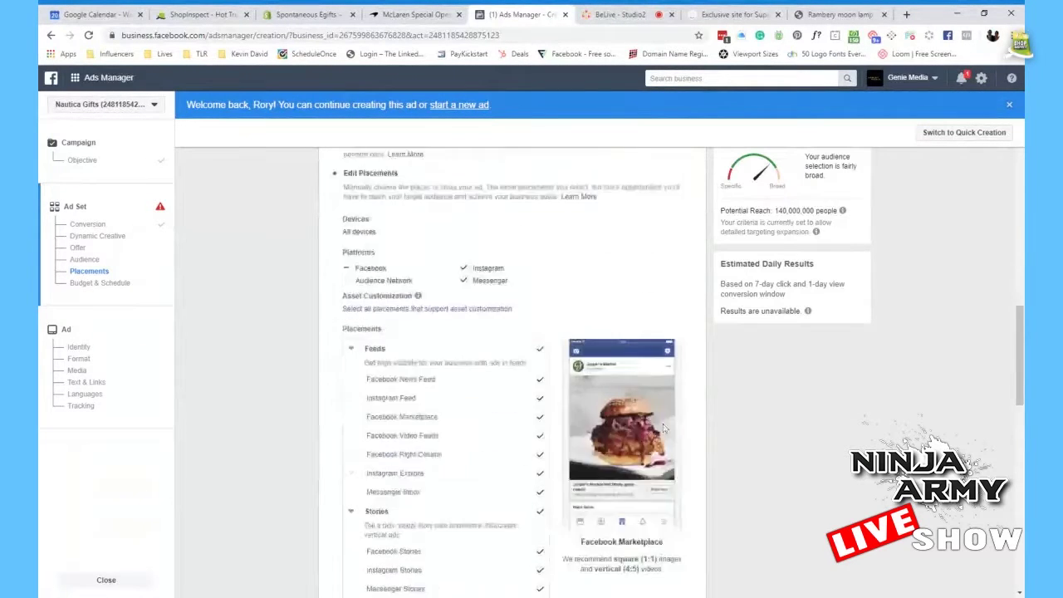
pyautogui.scroll(-3, 487, 458)
pyautogui.scroll(6, 510, 366)
pyautogui.scroll(-8, 510, 366)
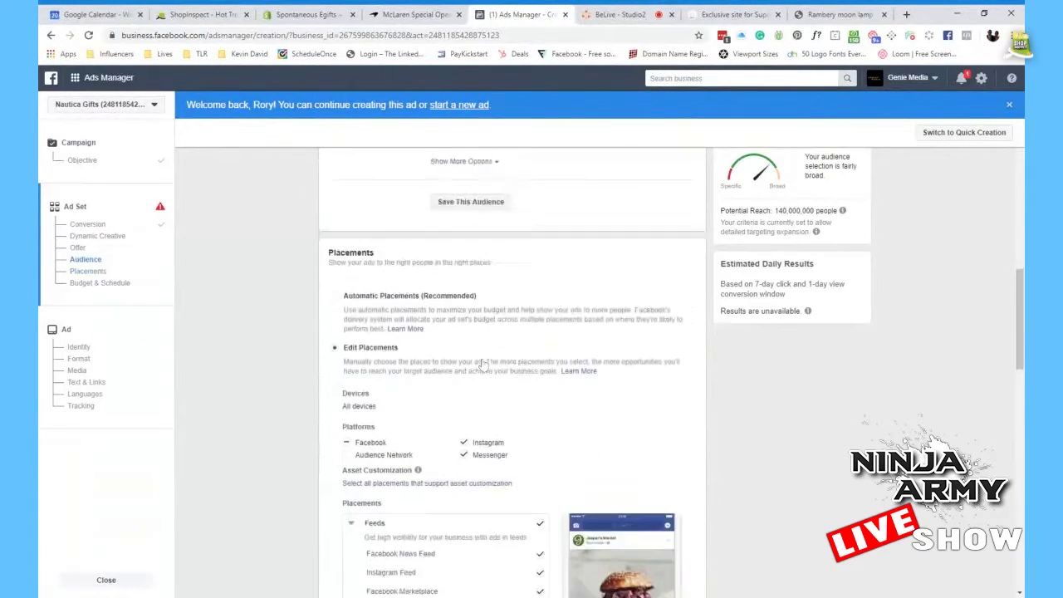
# Set the ad set's daily budget to $5.00.
pyautogui.scroll(-2, 655, 403)
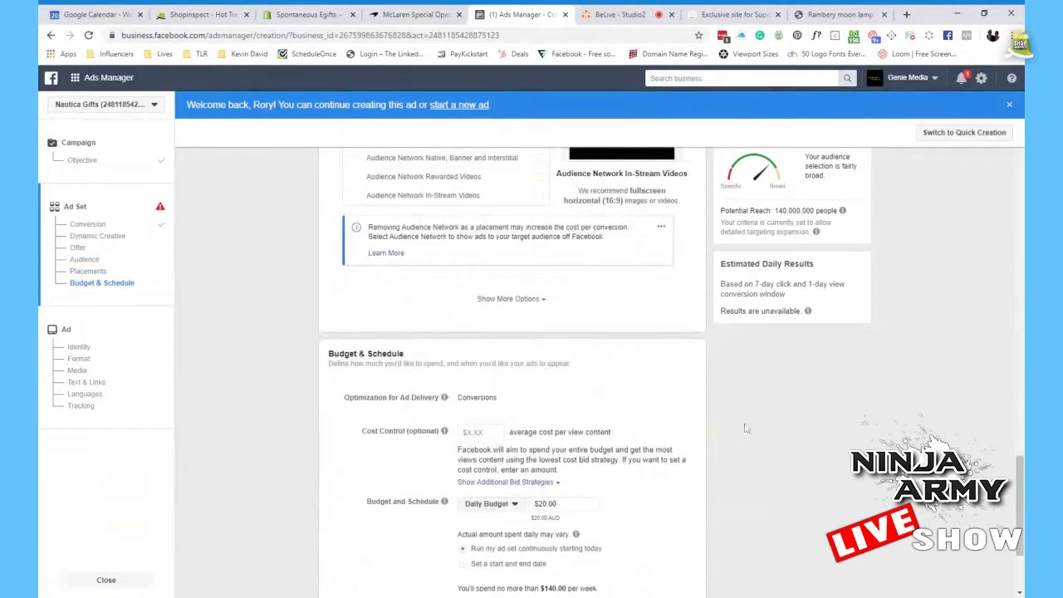
pyautogui.scroll(-2, 513, 374)
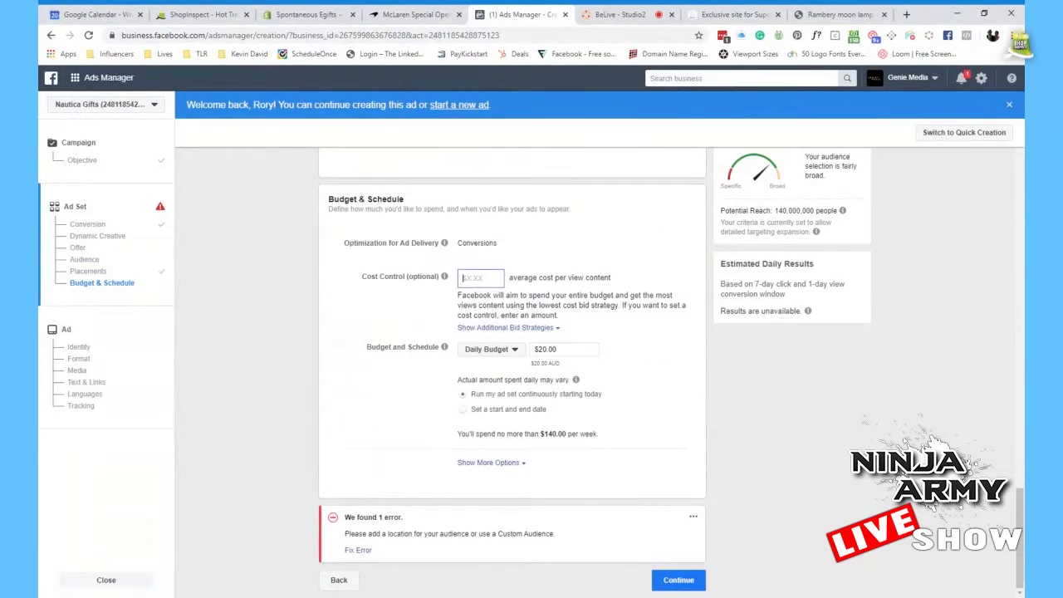
pyautogui.click(573, 349)
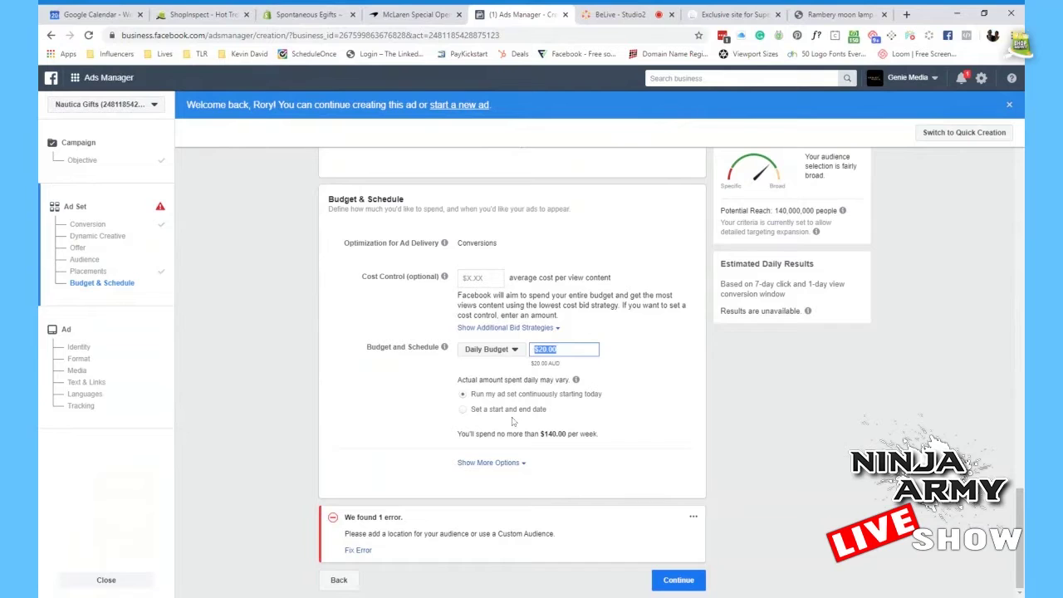
pyautogui.write('5')
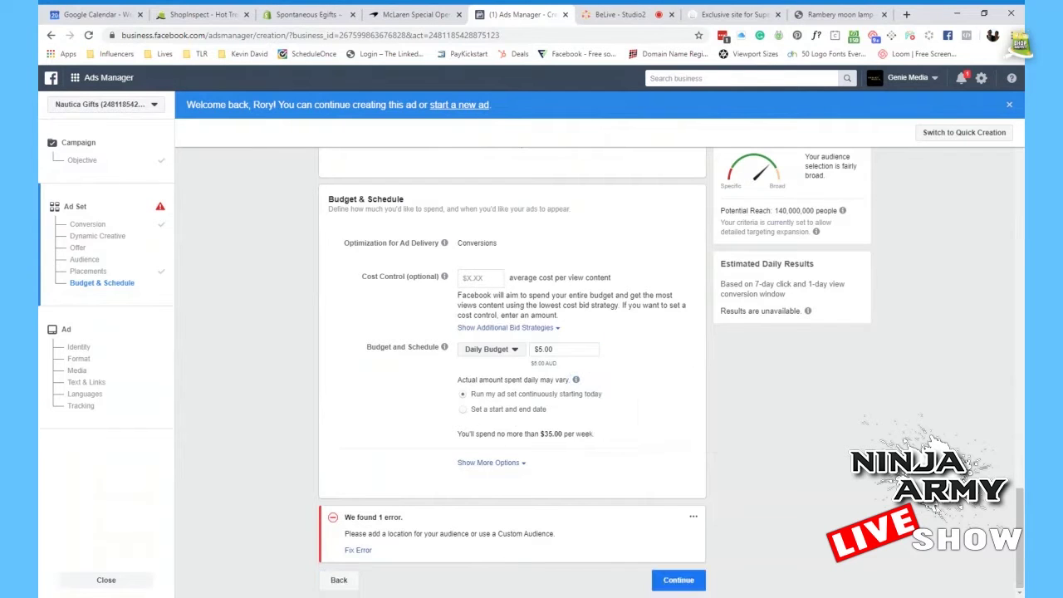
# Examine the audience location error and check it against the audience's locations and the other ad set settings.
pyautogui.tripleClick(456, 535)
pyautogui.scroll(8, 753, 492)
pyautogui.scroll(10, 742, 490)
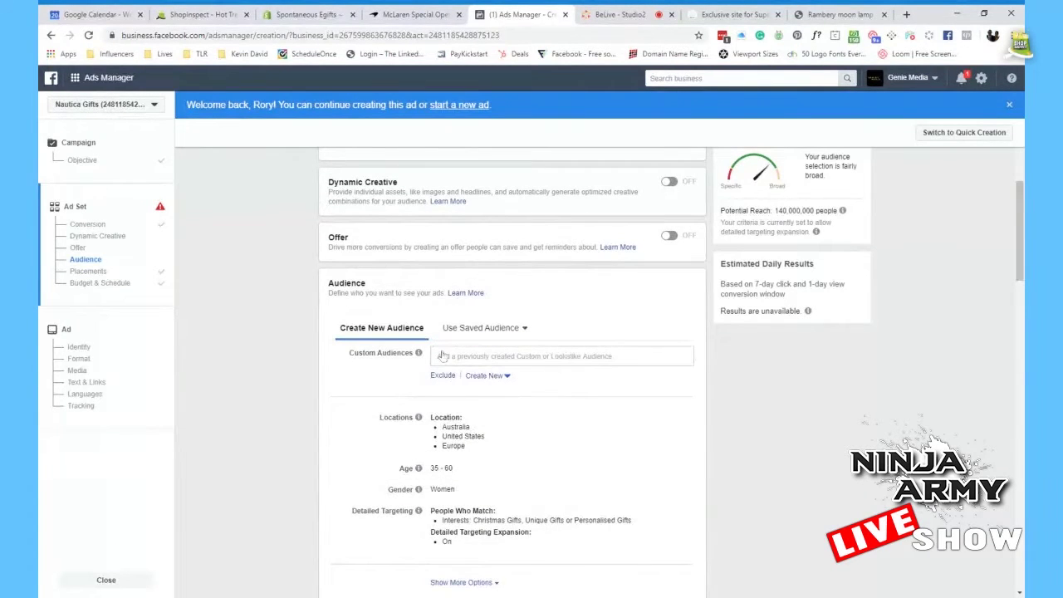
pyautogui.moveTo(505, 419)
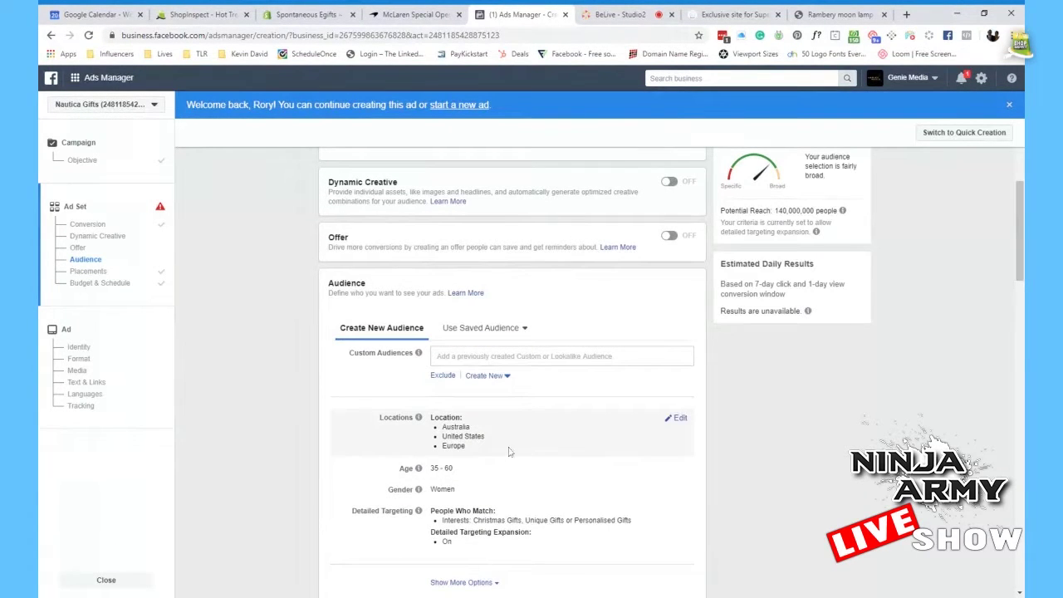
pyautogui.scroll(-15, 742, 522)
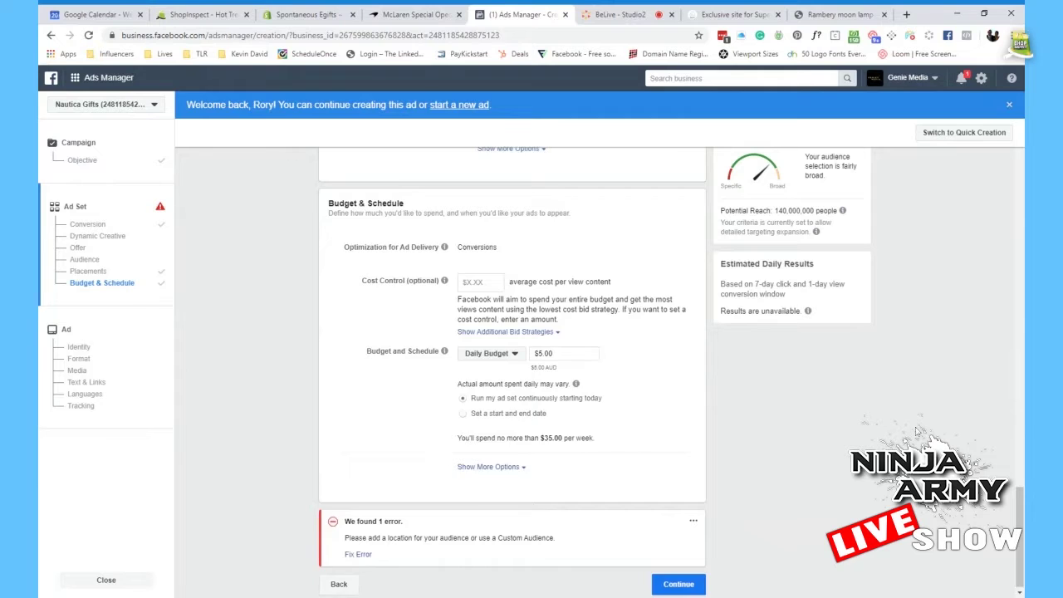
pyautogui.scroll(3, 895, 430)
pyautogui.scroll(10, 895, 430)
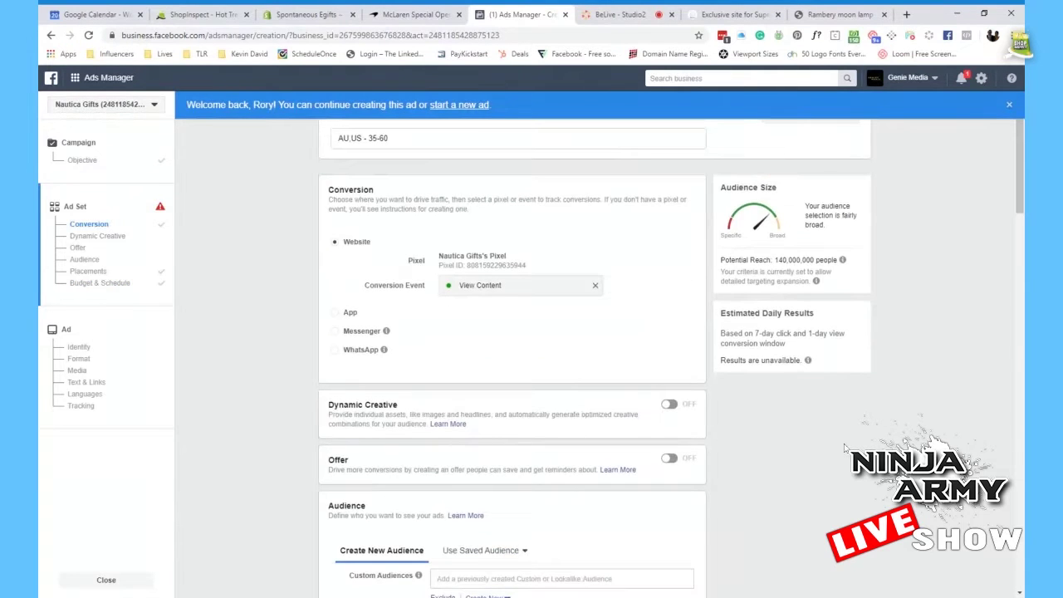
# Save the current audience under the name Nautica Gifts.
pyautogui.scroll(-4, 729, 442)
pyautogui.scroll(-1, 728, 443)
pyautogui.scroll(1, 729, 443)
pyautogui.scroll(-1, 728, 443)
pyautogui.click(455, 464)
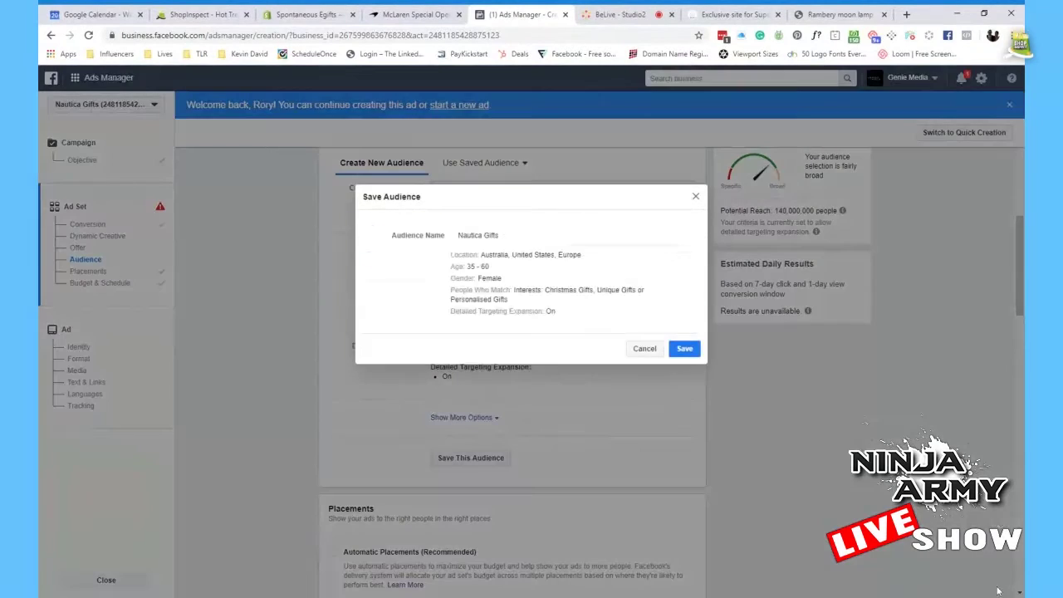
pyautogui.click(675, 353)
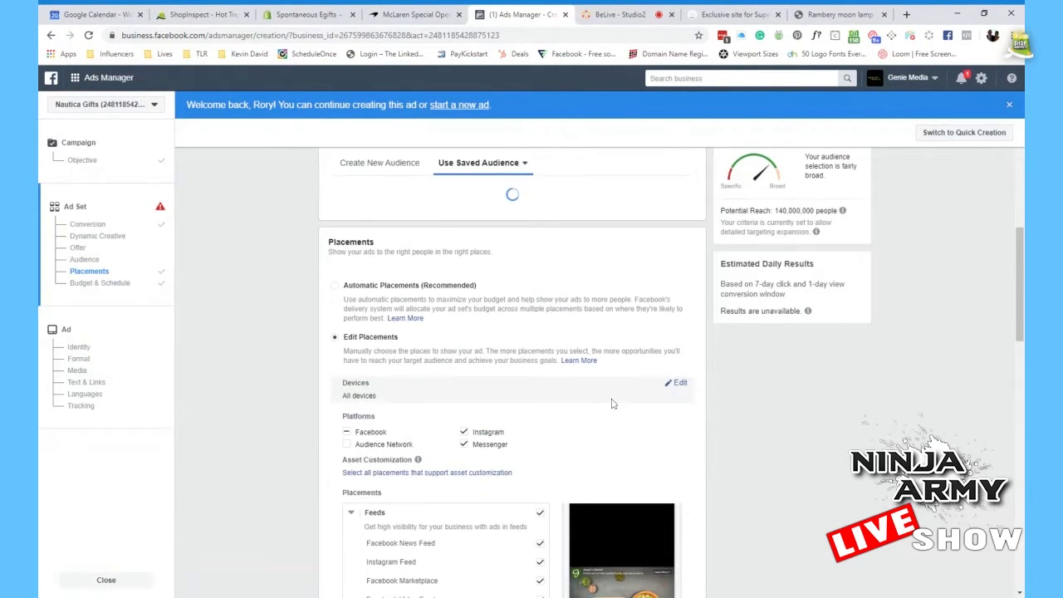
# Check the remaining ad set error and go through the conversion, audience, placement and budget sections for its cause.
pyautogui.scroll(-10, 612, 404)
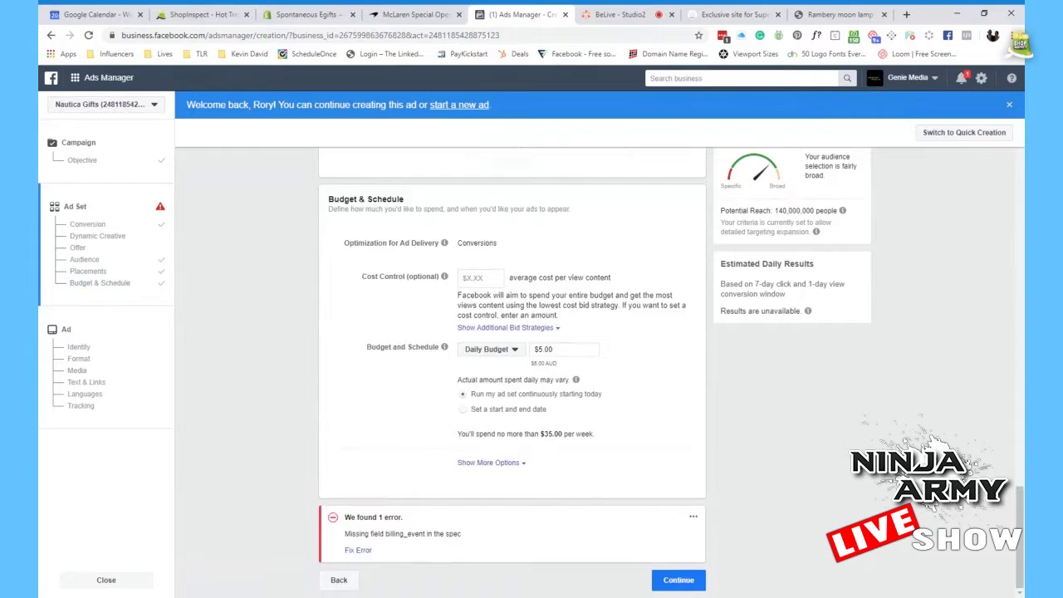
pyautogui.scroll(4, 731, 546)
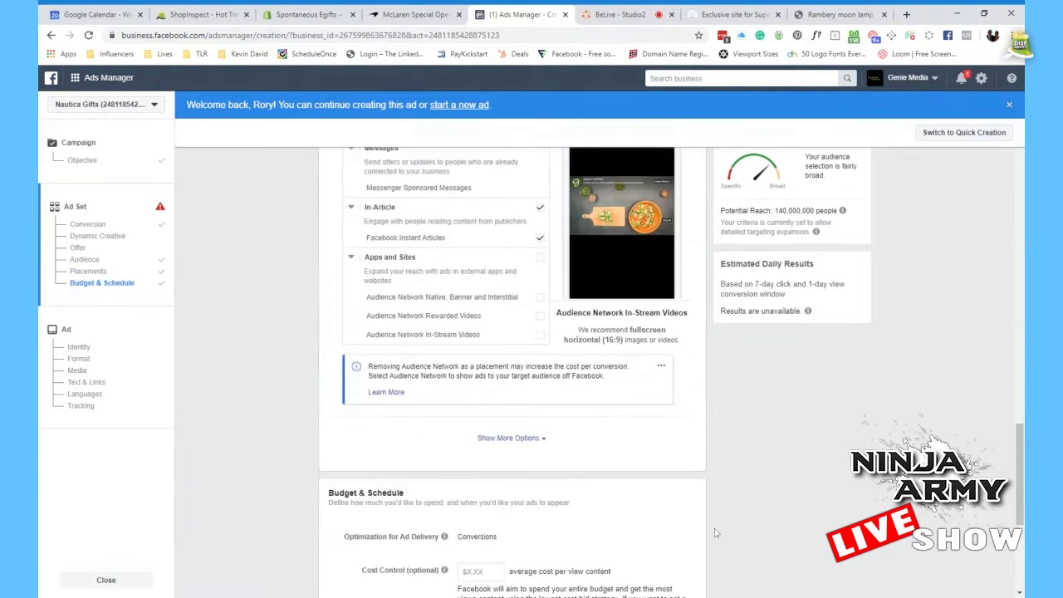
pyautogui.scroll(6, 622, 351)
pyautogui.scroll(6, 622, 351)
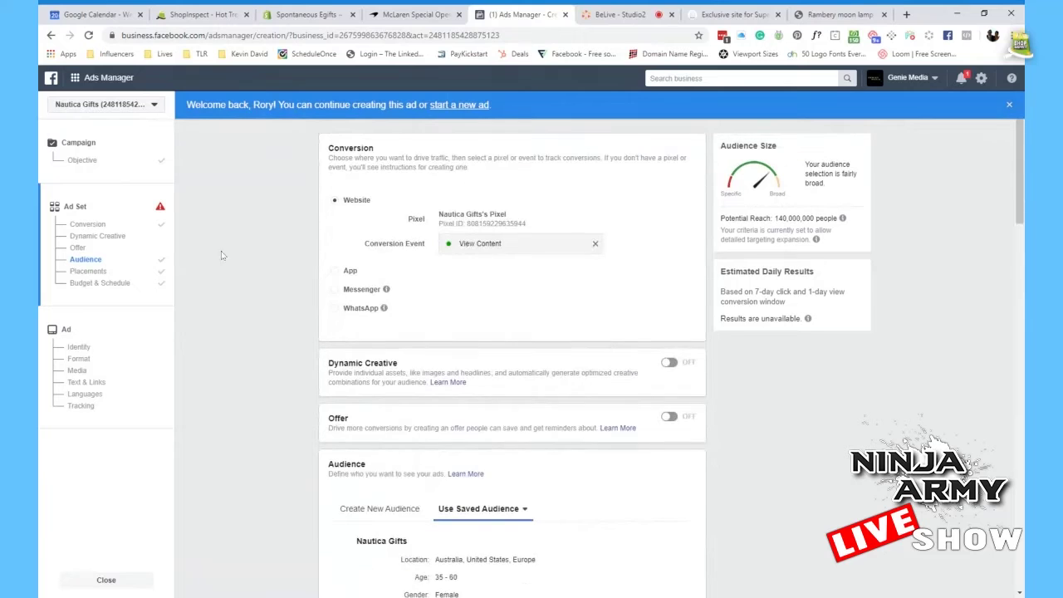
pyautogui.scroll(-1, 403, 348)
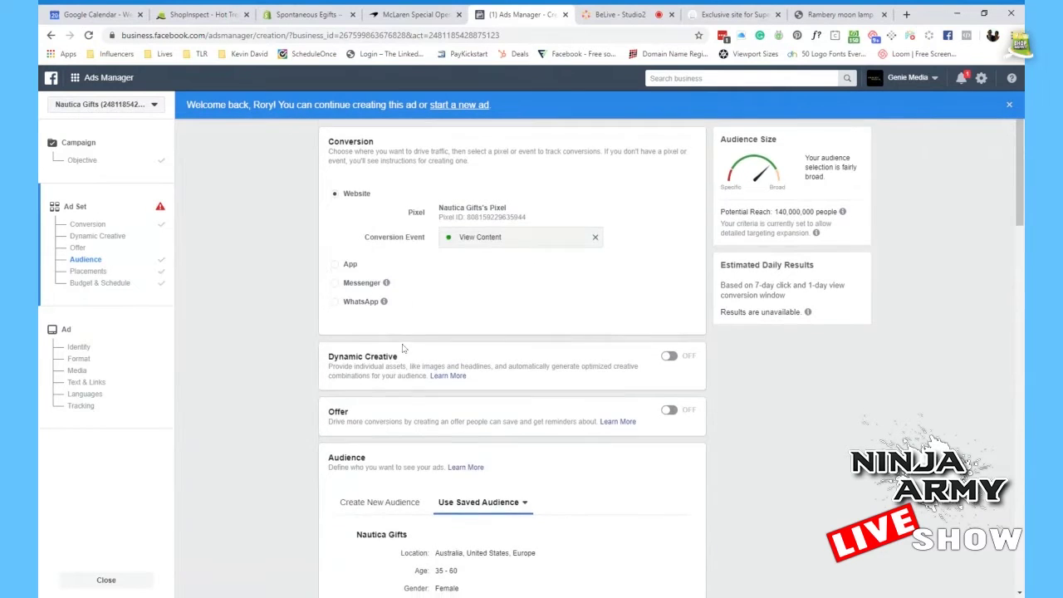
pyautogui.scroll(-7, 403, 348)
pyautogui.scroll(-12, 505, 361)
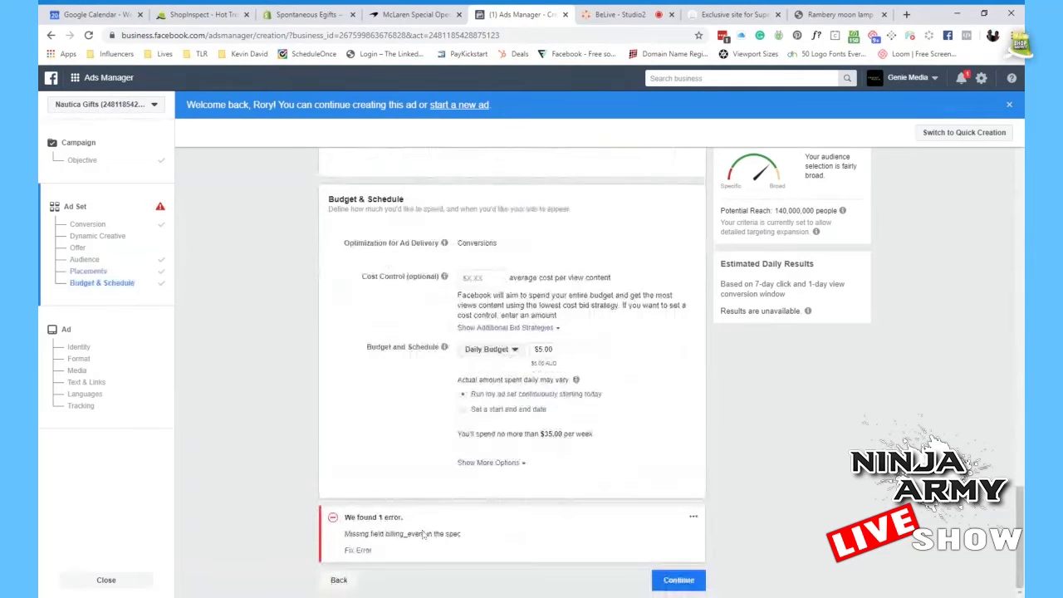
# Examine the error message below the ad set's budget section and try its suggested fix.
pyautogui.tripleClick(423, 536)
pyautogui.click(499, 539)
pyautogui.moveTo(475, 536); pyautogui.dragTo(344, 536)
pyautogui.click(349, 545)
pyautogui.click(363, 553)
pyautogui.click(362, 554)
pyautogui.click(368, 555)
# Exclude the In-Stream and Stories placements from the ad set.
pyautogui.scroll(15, 644, 397)
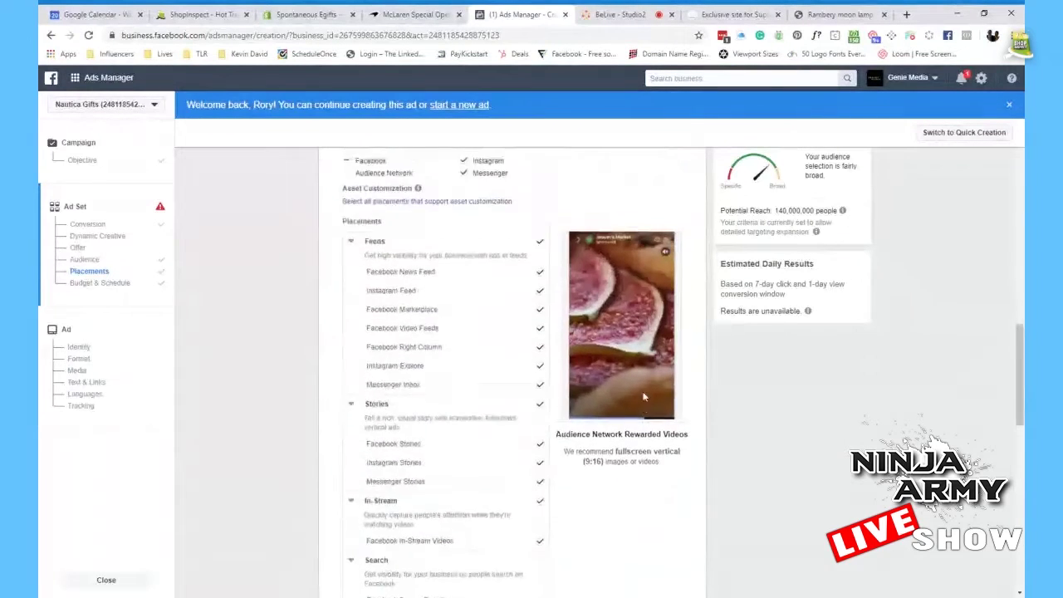
pyautogui.scroll(-2, 644, 397)
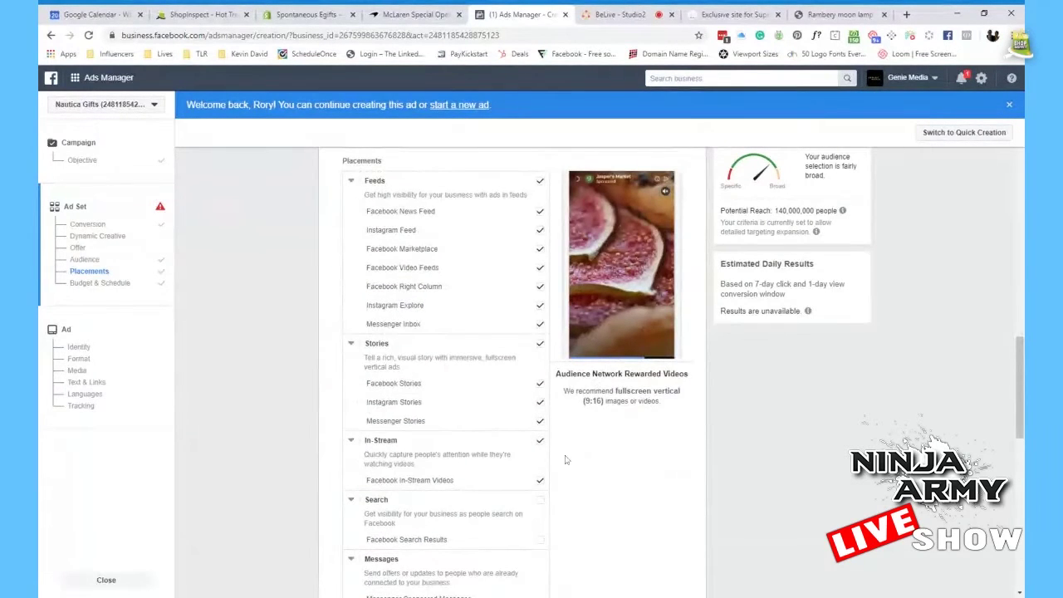
pyautogui.click(540, 440)
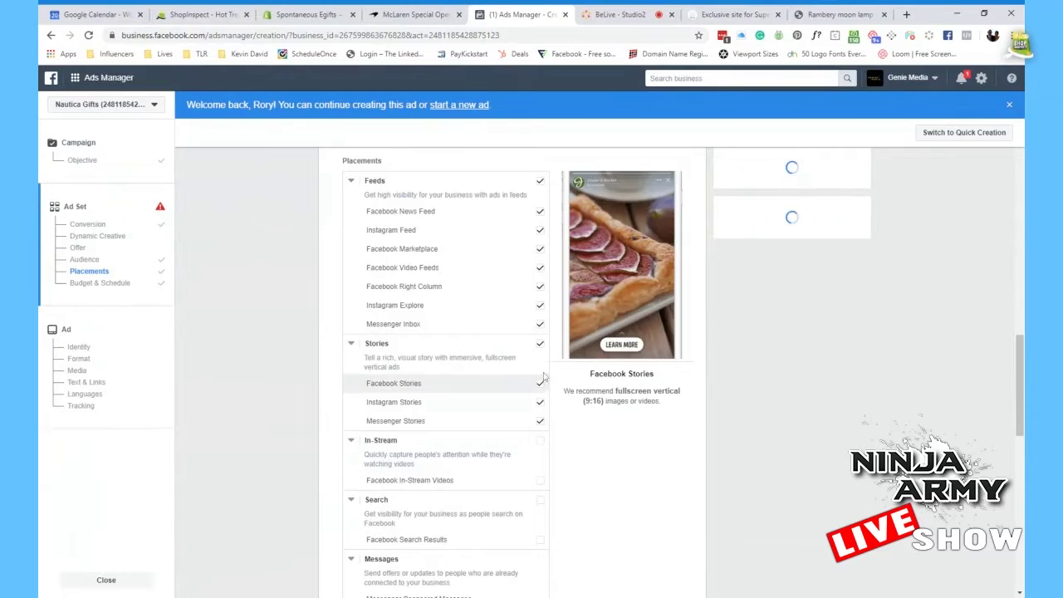
# Check the campaign's objective, name, split test and budget optimization settings, and return to the ad set.
pyautogui.scroll(5, 545, 384)
pyautogui.scroll(10, 688, 438)
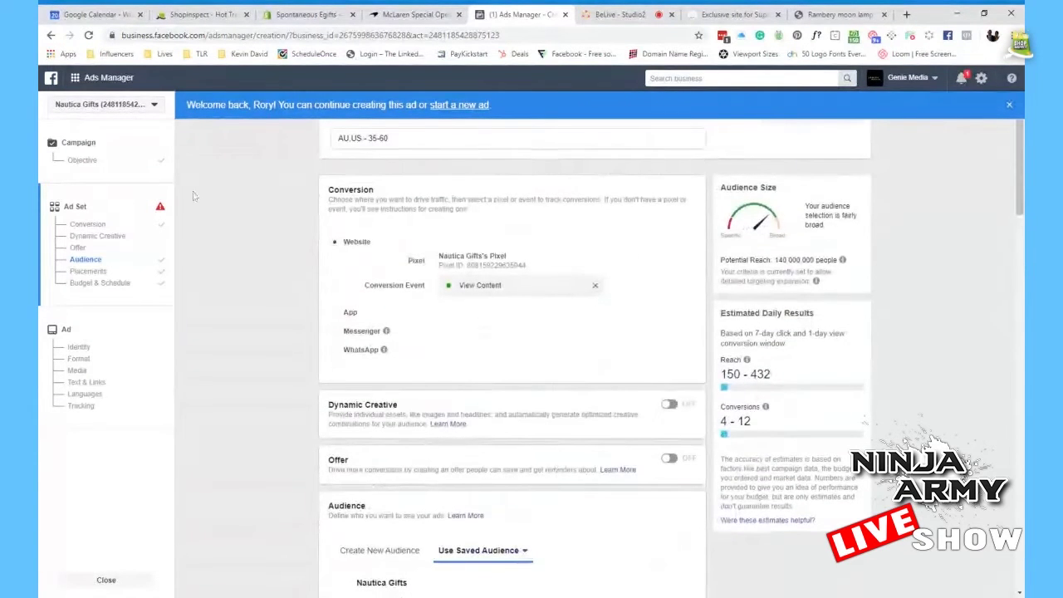
pyautogui.click(84, 162)
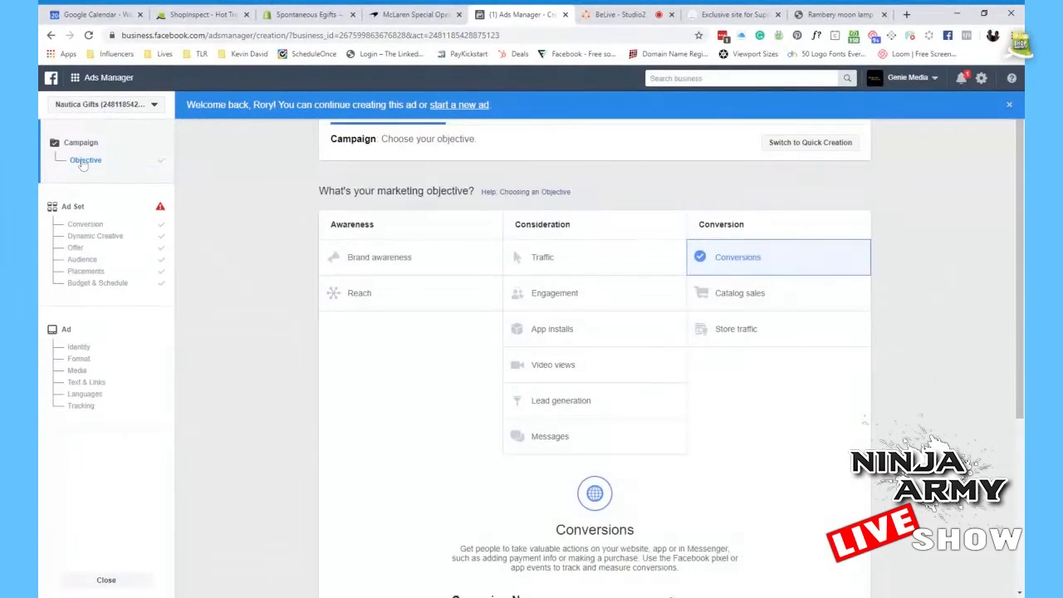
pyautogui.scroll(-3, 731, 304)
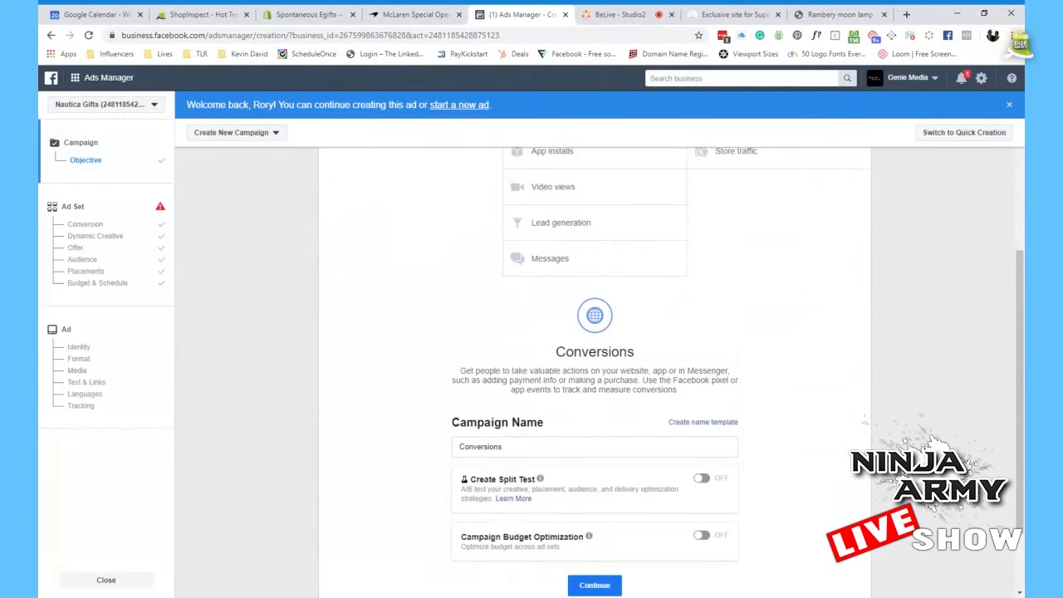
pyautogui.scroll(-1, 586, 371)
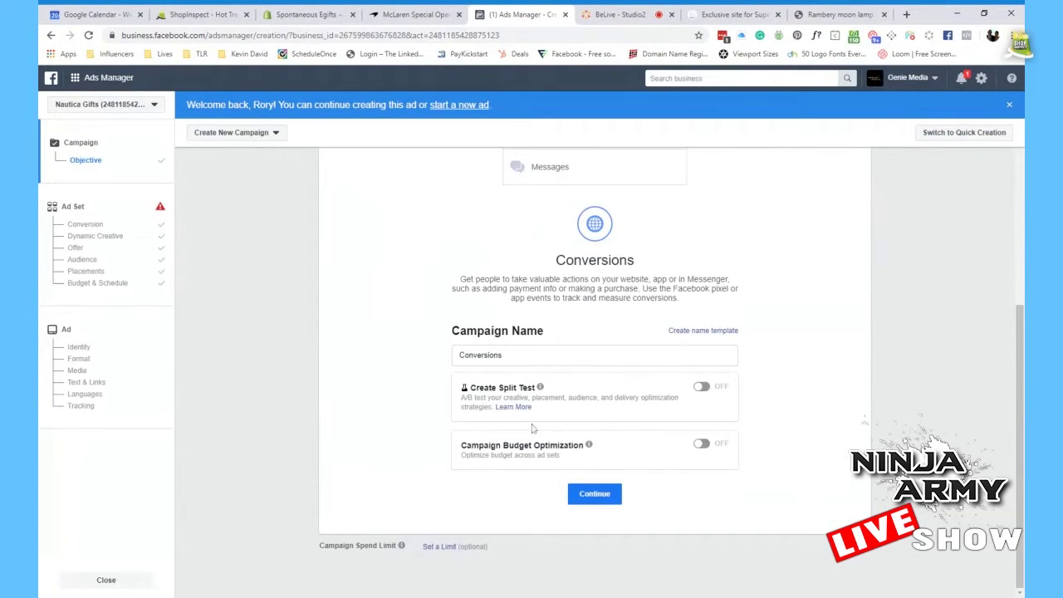
pyautogui.click(595, 493)
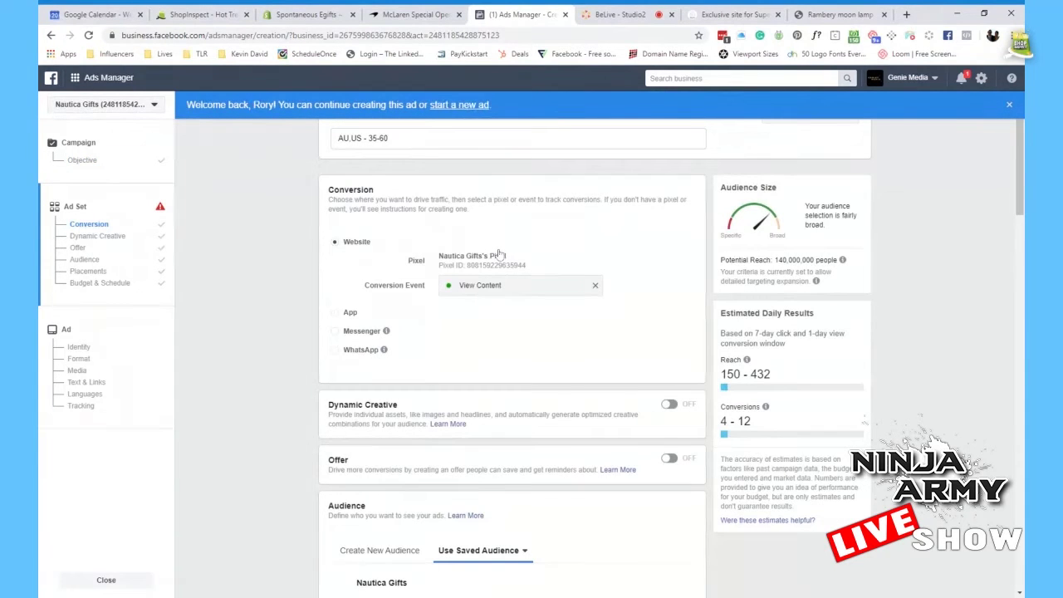
# Recheck the ad set's conversion, audience, placement and budget settings, and continue to the ad setup.
pyautogui.scroll(-3, 465, 291)
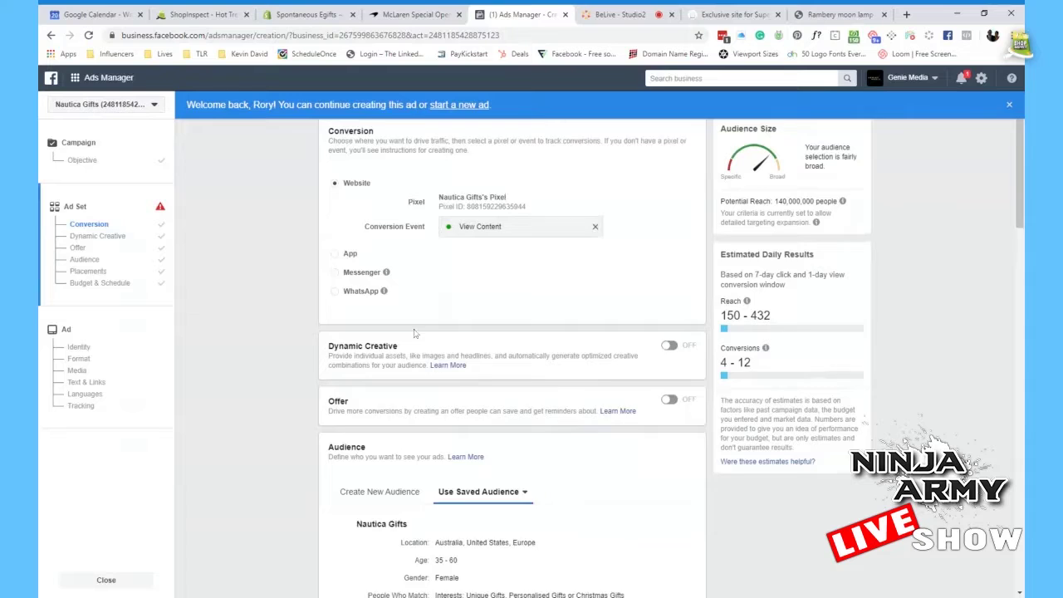
pyautogui.scroll(-3, 496, 388)
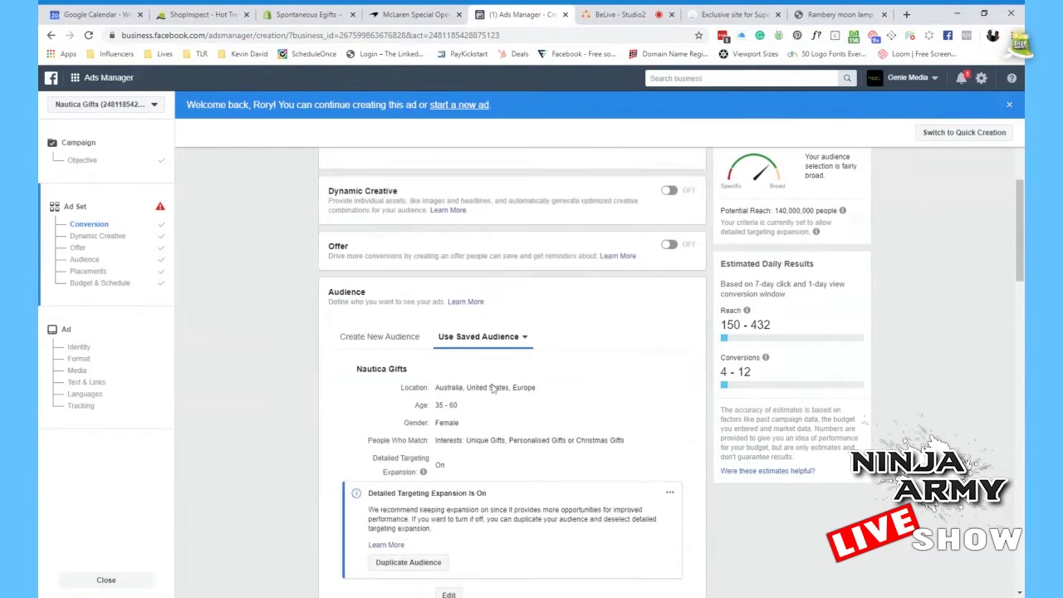
pyautogui.scroll(-2, 467, 415)
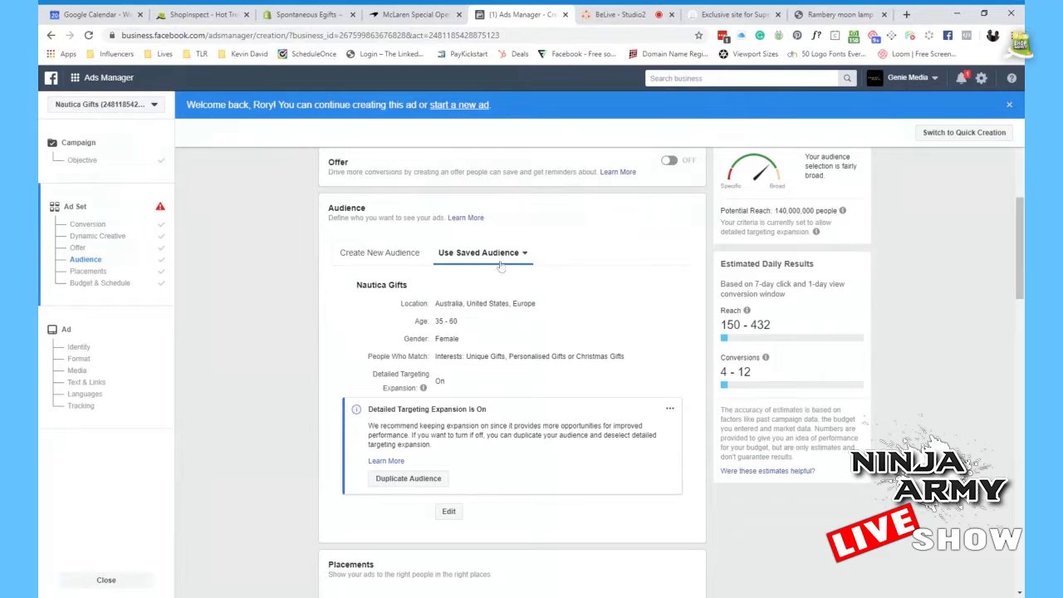
pyautogui.scroll(-1, 512, 405)
pyautogui.scroll(-5, 513, 404)
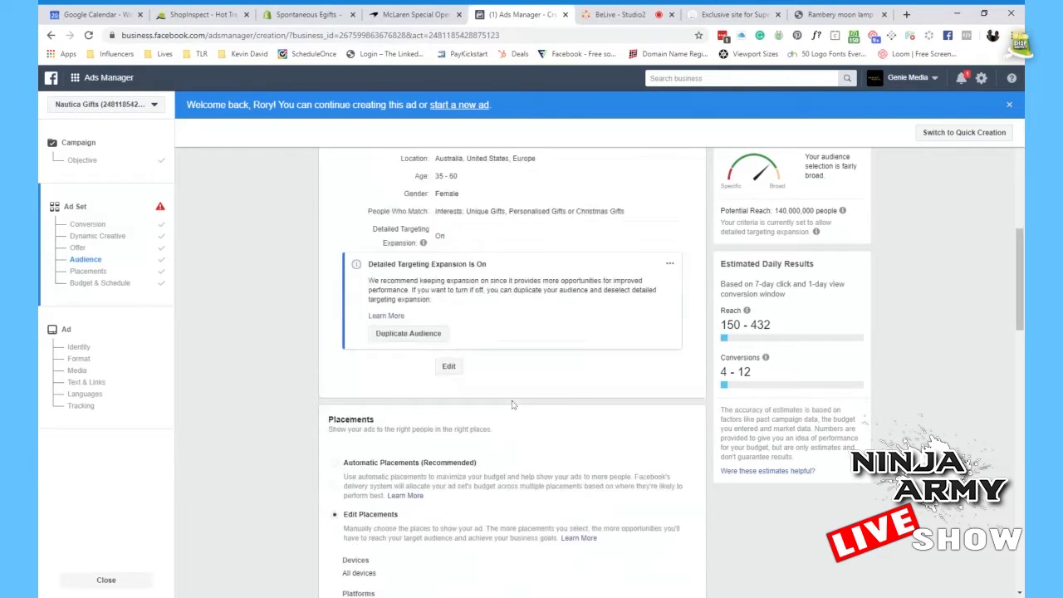
pyautogui.scroll(-8, 513, 405)
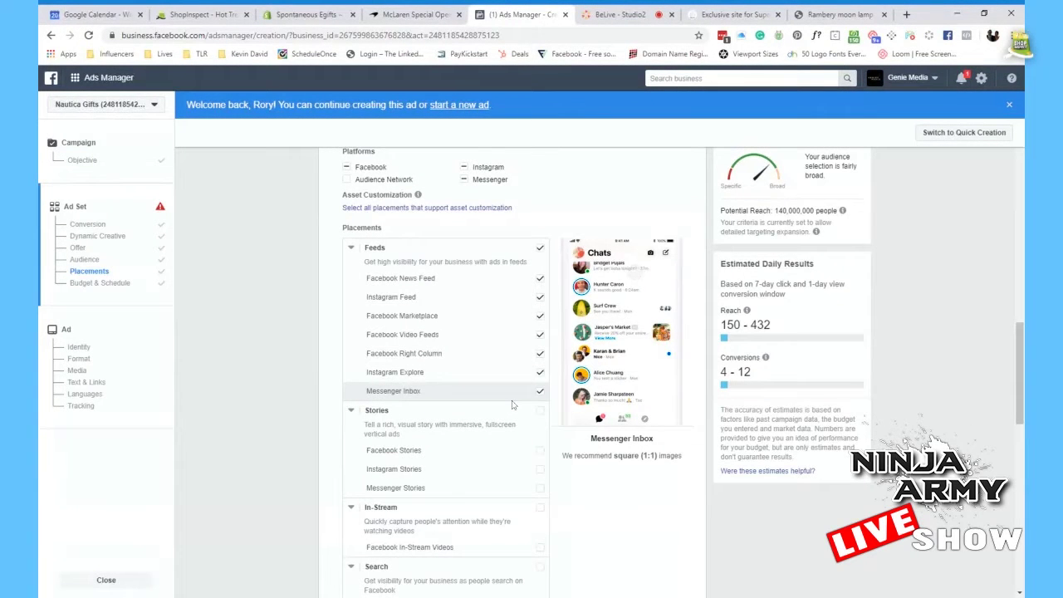
pyautogui.scroll(-10, 513, 405)
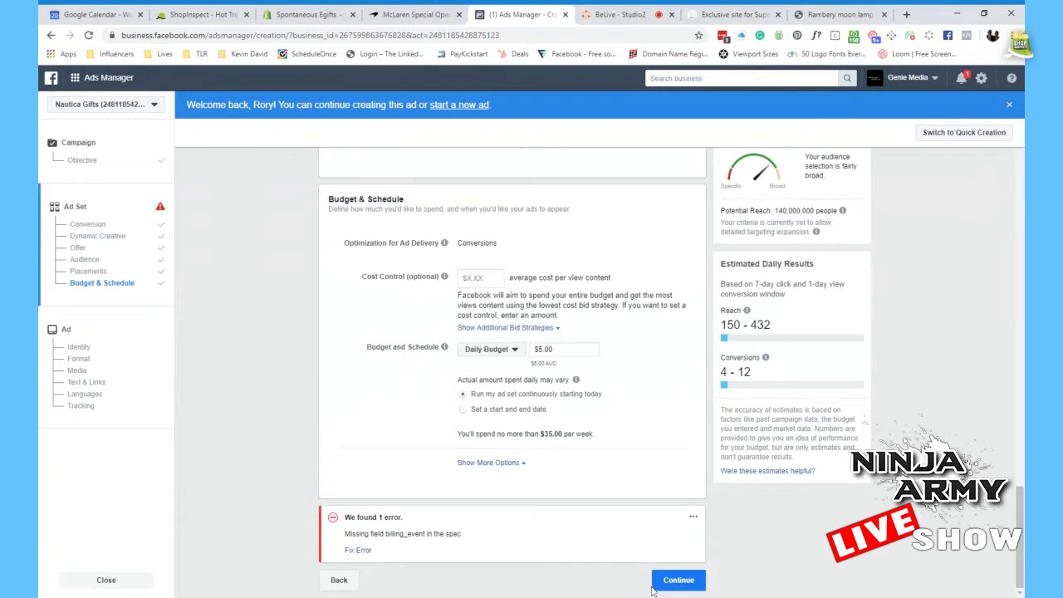
pyautogui.click(679, 579)
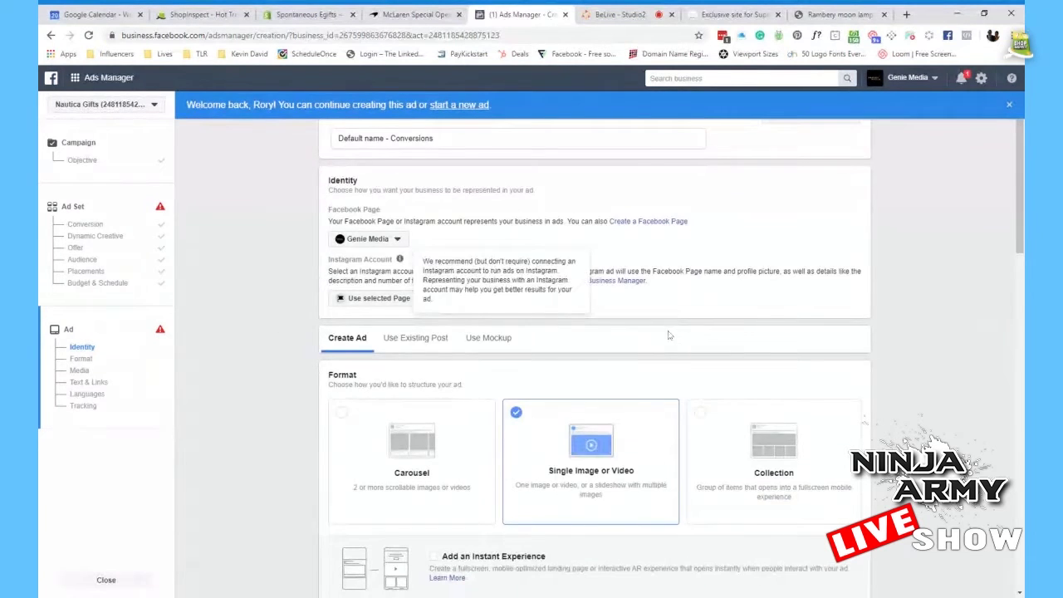
# Upload the video lamp-lights-1576791636.mp4 as the ad's media.
pyautogui.scroll(-1, 655, 333)
pyautogui.scroll(-5, 840, 495)
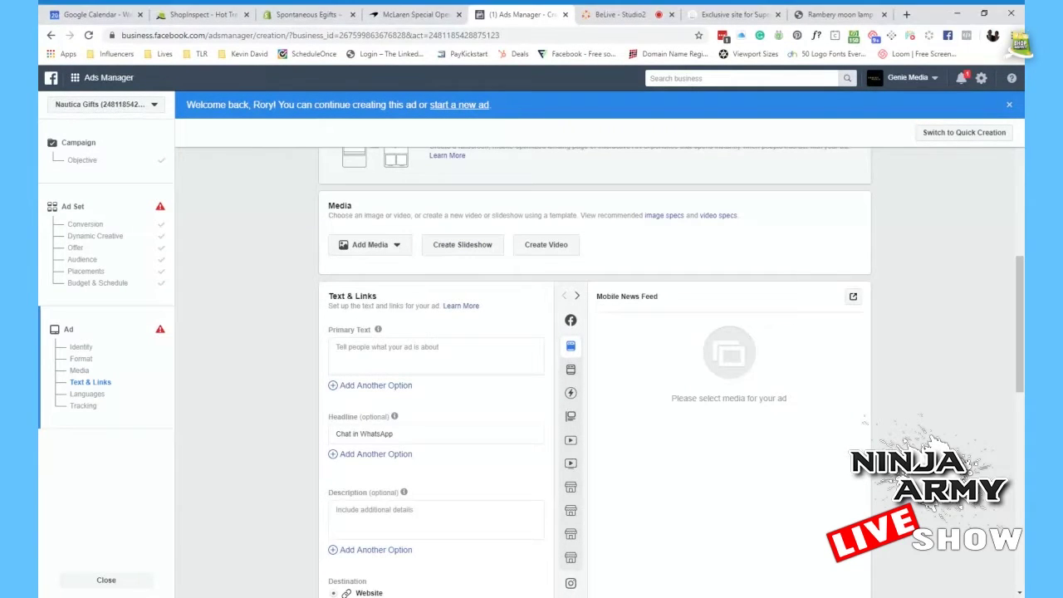
pyautogui.click(392, 247)
pyautogui.click(353, 286)
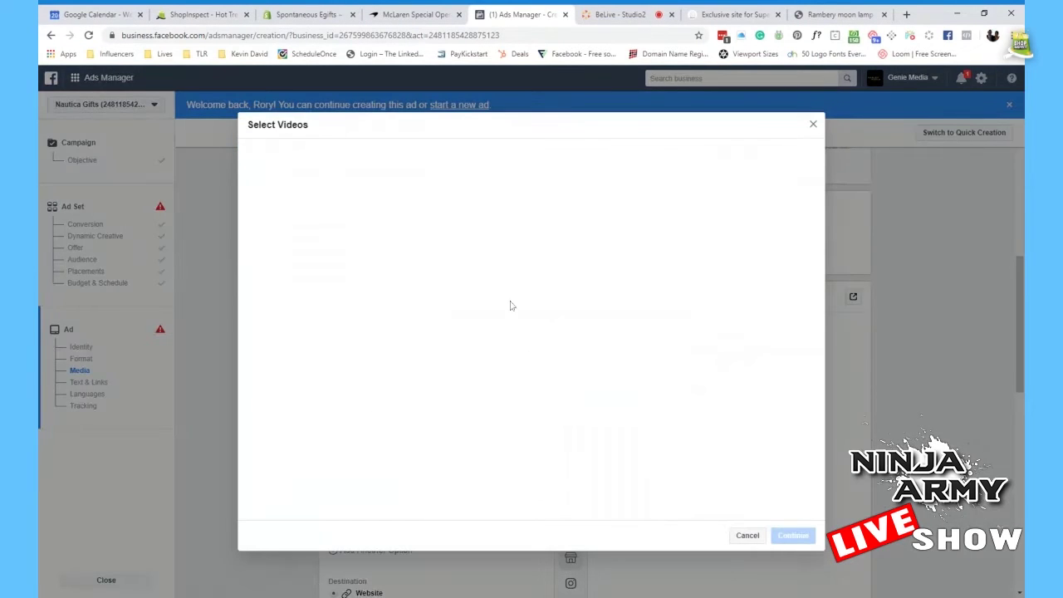
pyautogui.click(382, 151)
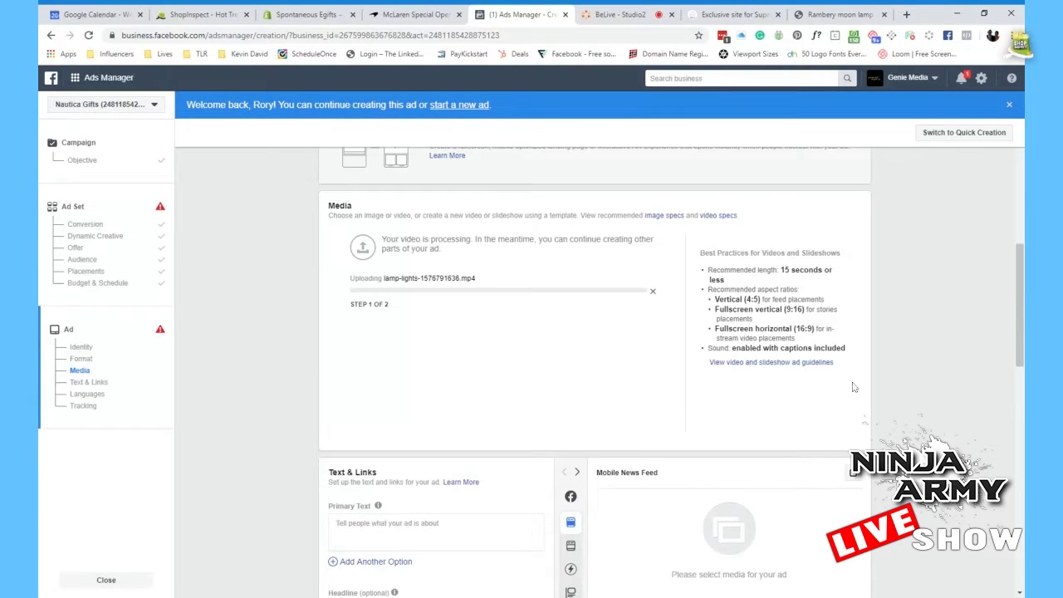
# Enter "Bring the magic of the moon into your childs room at night" as the ad's primary text.
pyautogui.scroll(-3, 699, 403)
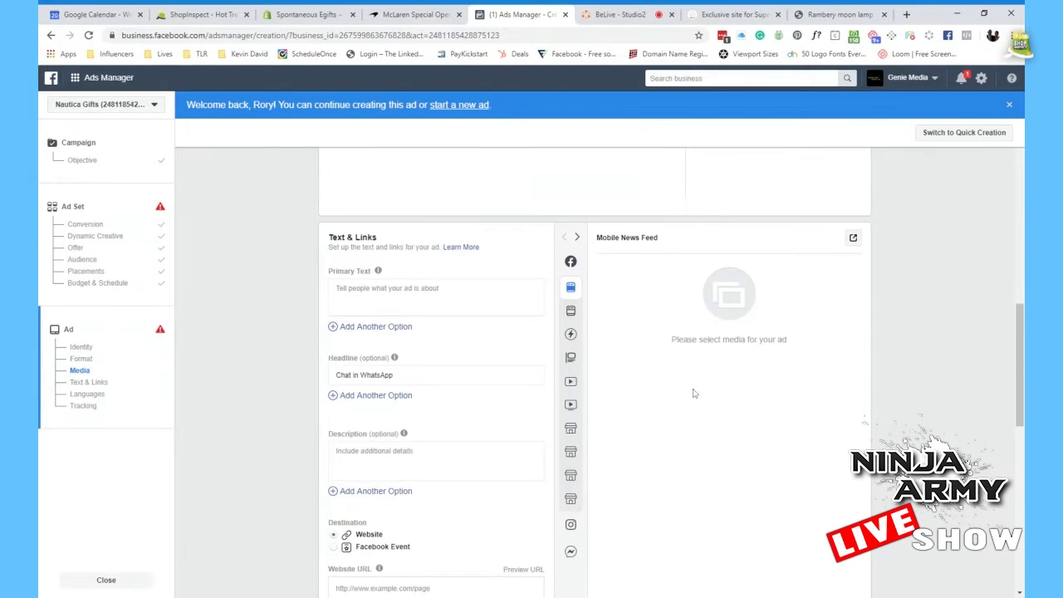
pyautogui.scroll(8, 508, 271)
pyautogui.scroll(-3, 508, 270)
pyautogui.scroll(-2, 509, 270)
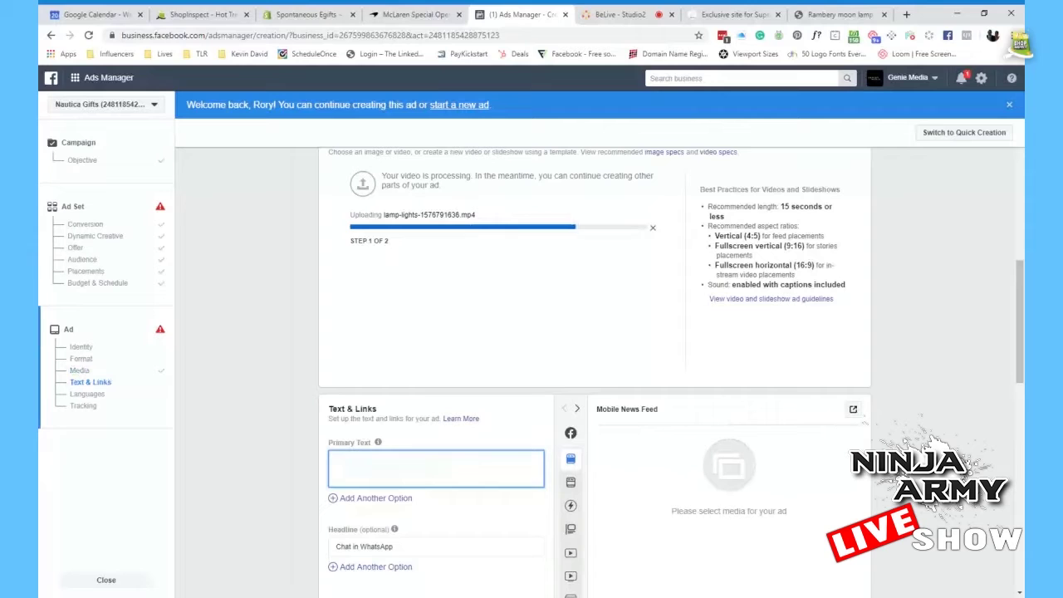
pyautogui.write('Bring the magic o')
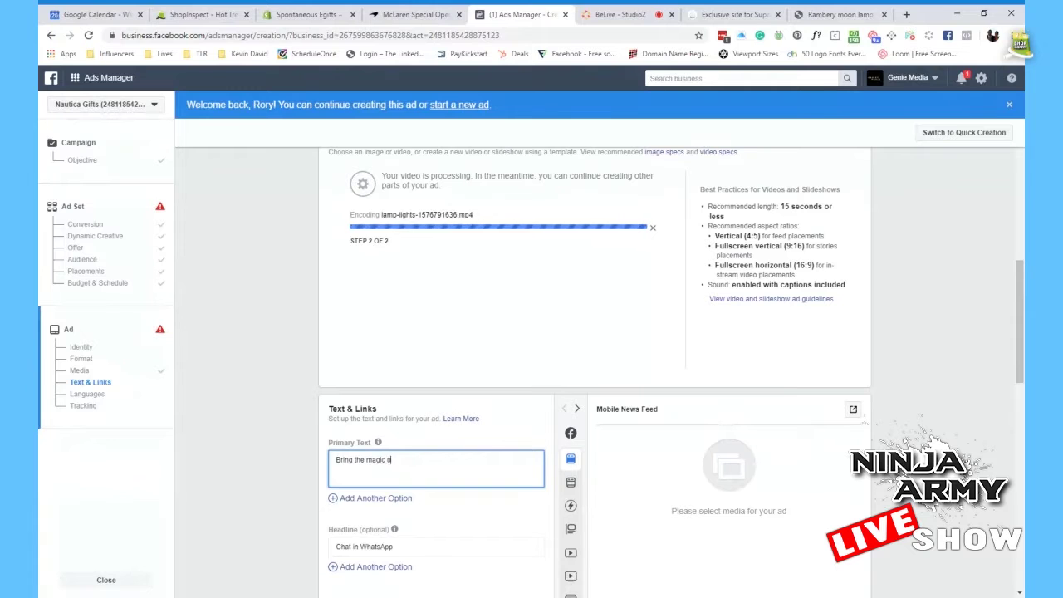
pyautogui.write('f the moon into your childs room at night')
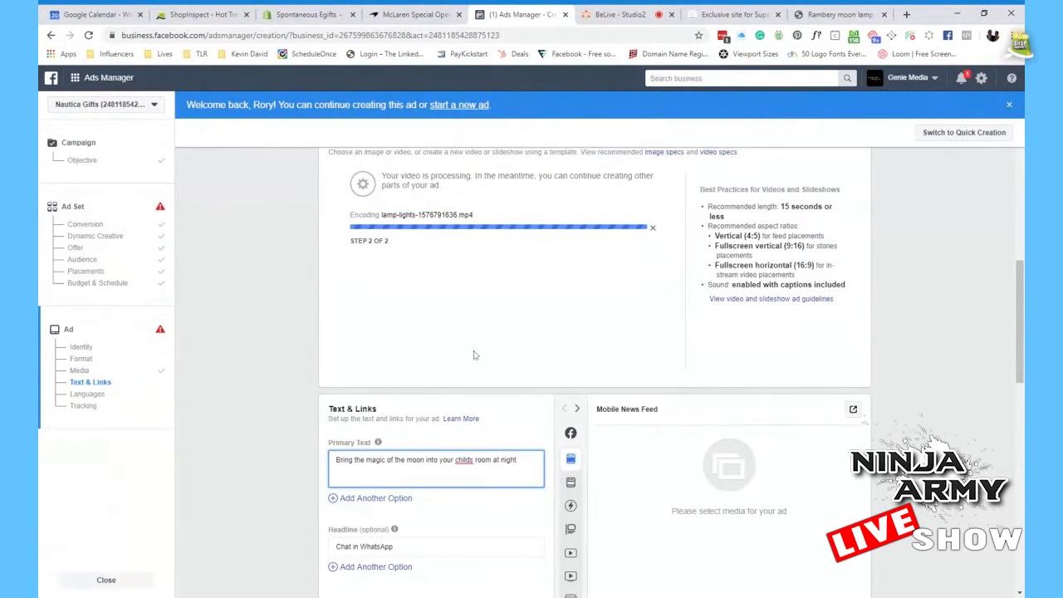
# Copy the ad's primary text into its description.
pyautogui.scroll(-4, 475, 351)
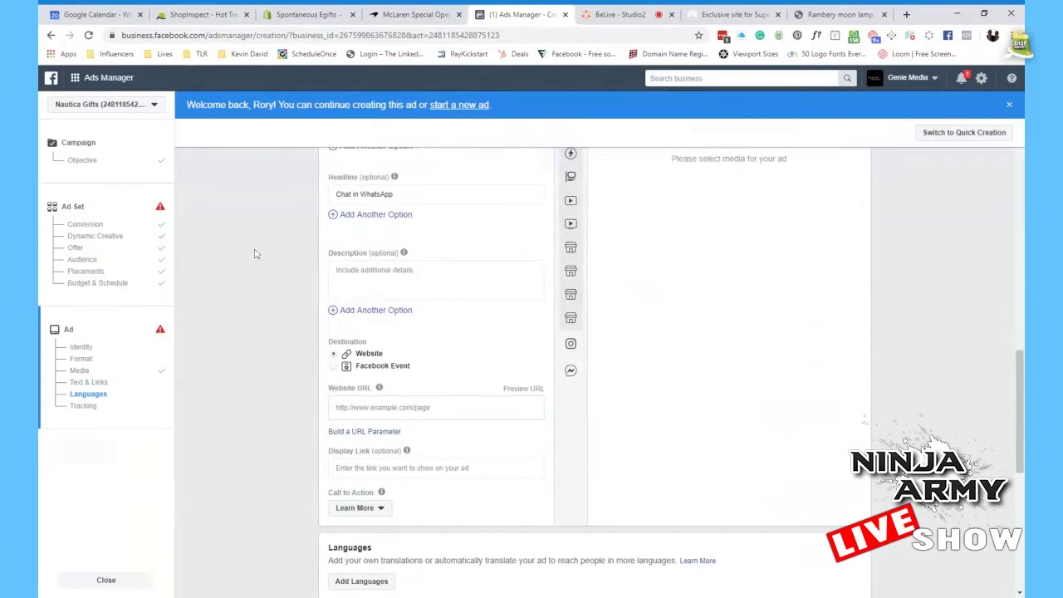
pyautogui.click(499, 271)
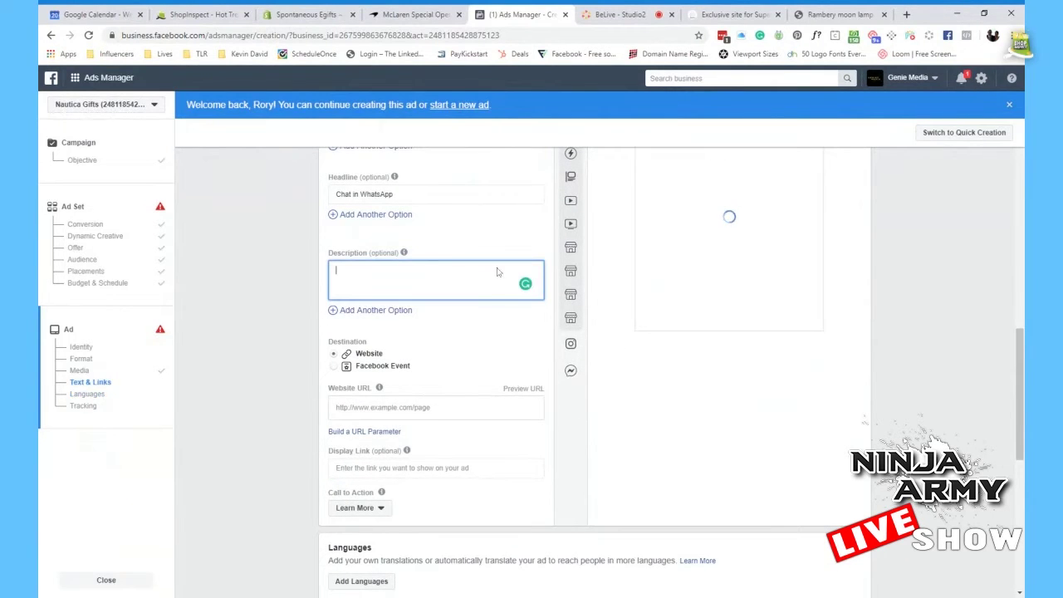
pyautogui.moveTo(517, 224); pyautogui.dragTo(318, 222)
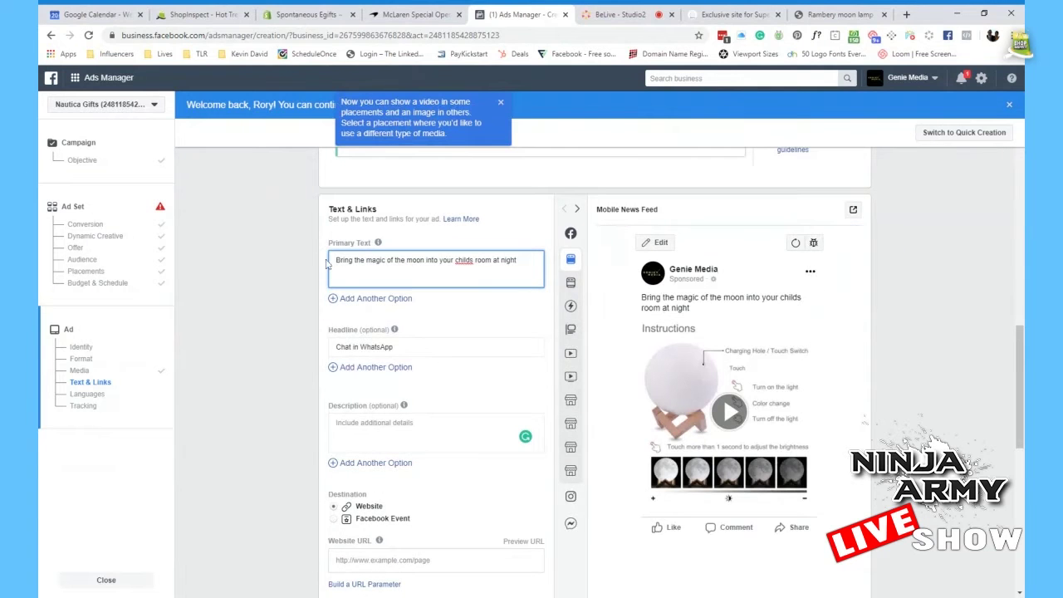
pyautogui.hotkey('ctrl', 'a')
pyautogui.hotkey('ctrl', 'c')
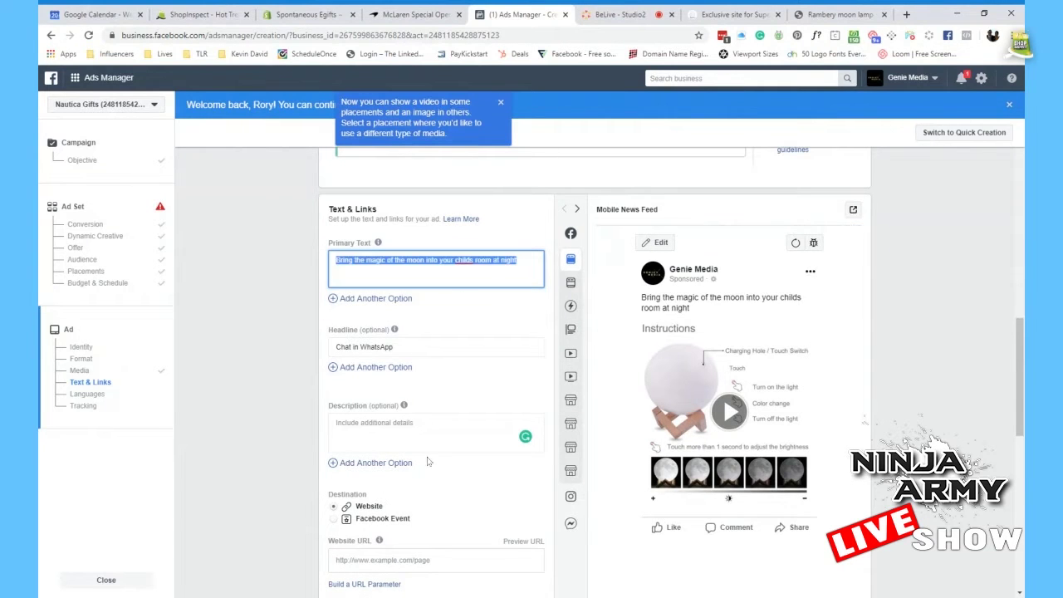
pyautogui.click(421, 449)
pyautogui.hotkey('ctrl', 'v')
# Replace the ad's headline with "Magical Gift For Your Child".
pyautogui.scroll(-1, 532, 333)
pyautogui.click(394, 289)
pyautogui.hotkey('ctrl', 'a')
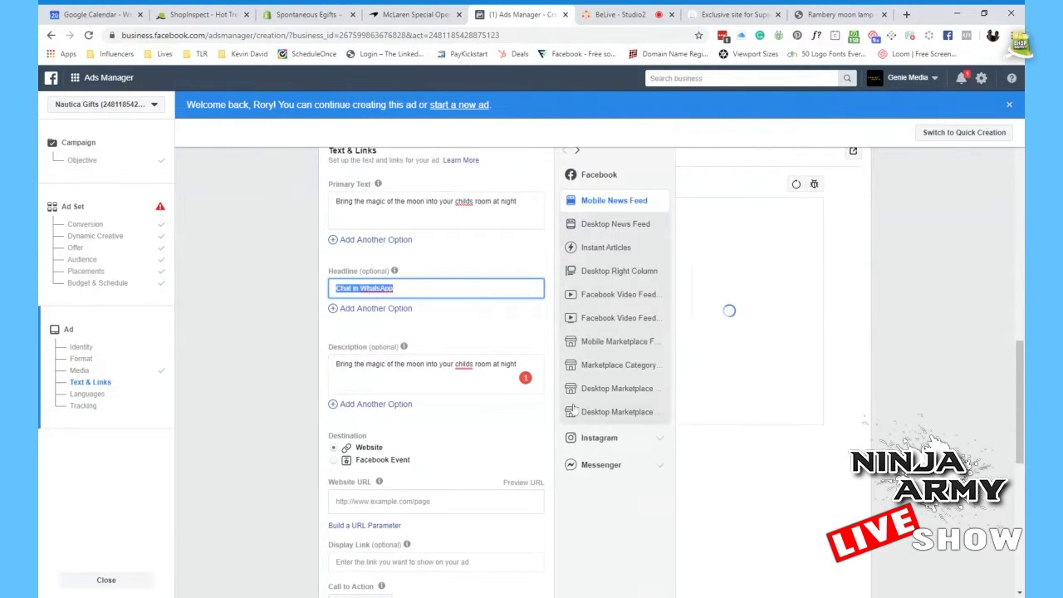
pyautogui.write('Moo')
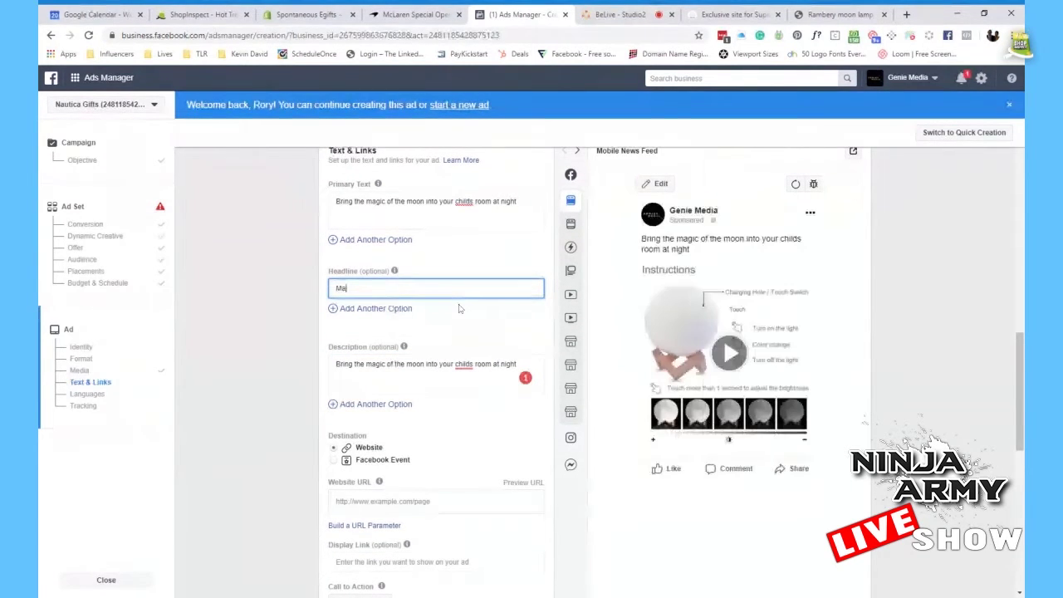
pyautogui.write('gi')
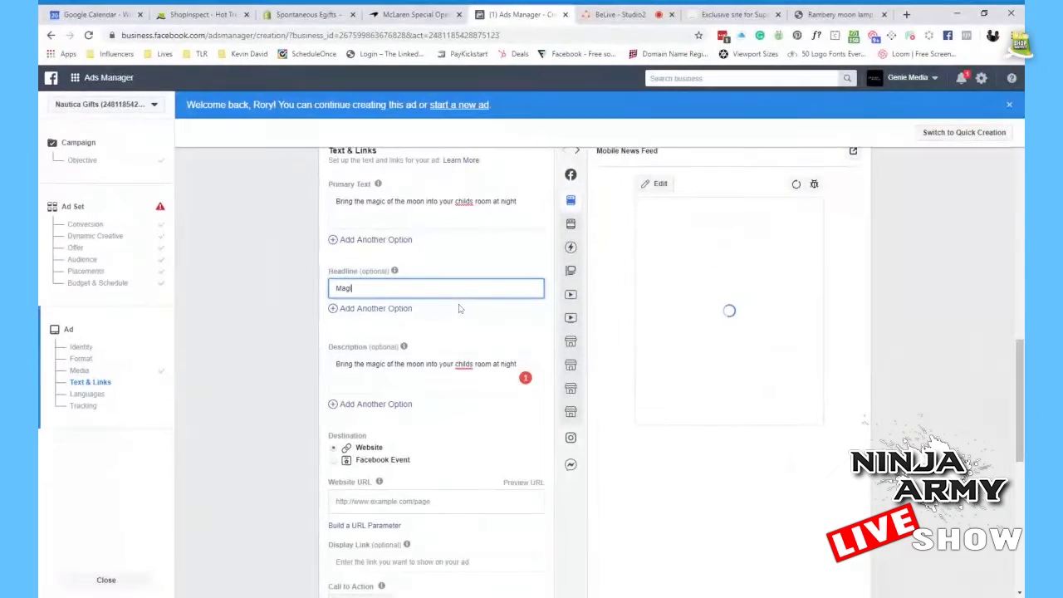
pyautogui.write('cal Gift')
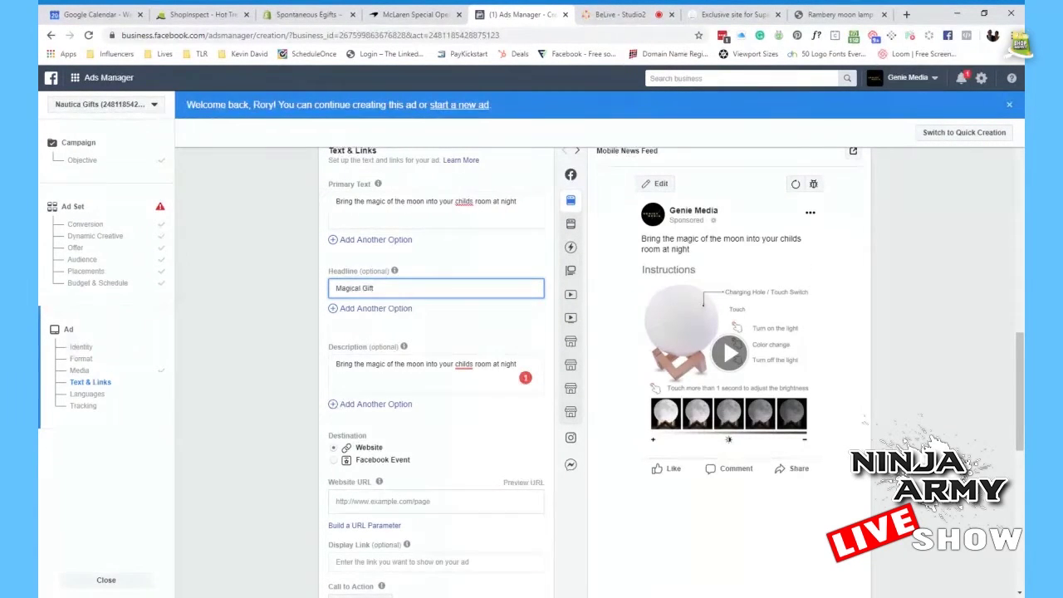
pyautogui.write(' For Your Child')
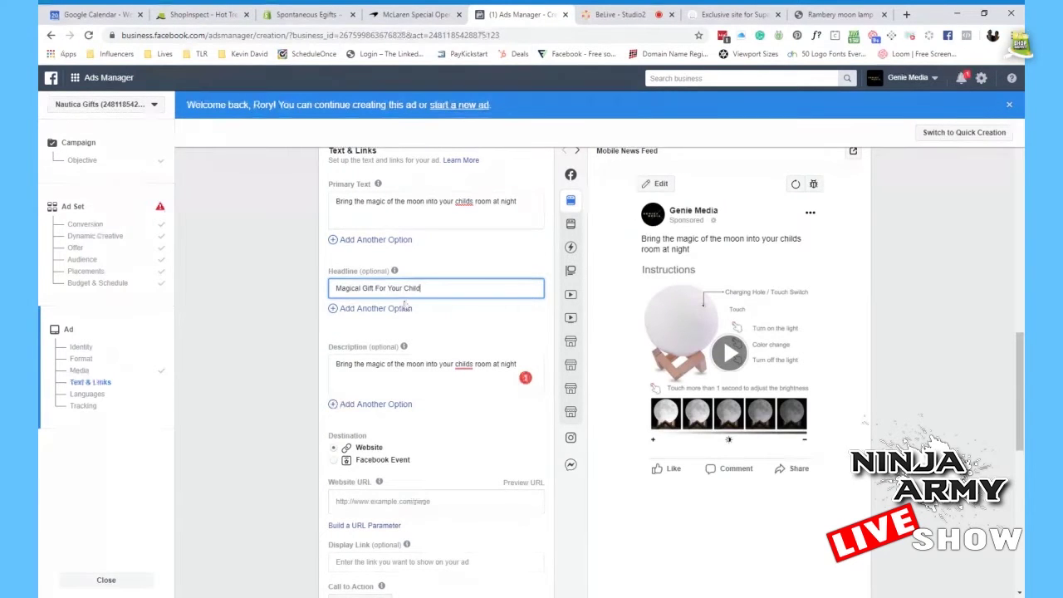
pyautogui.scroll(-3, 407, 306)
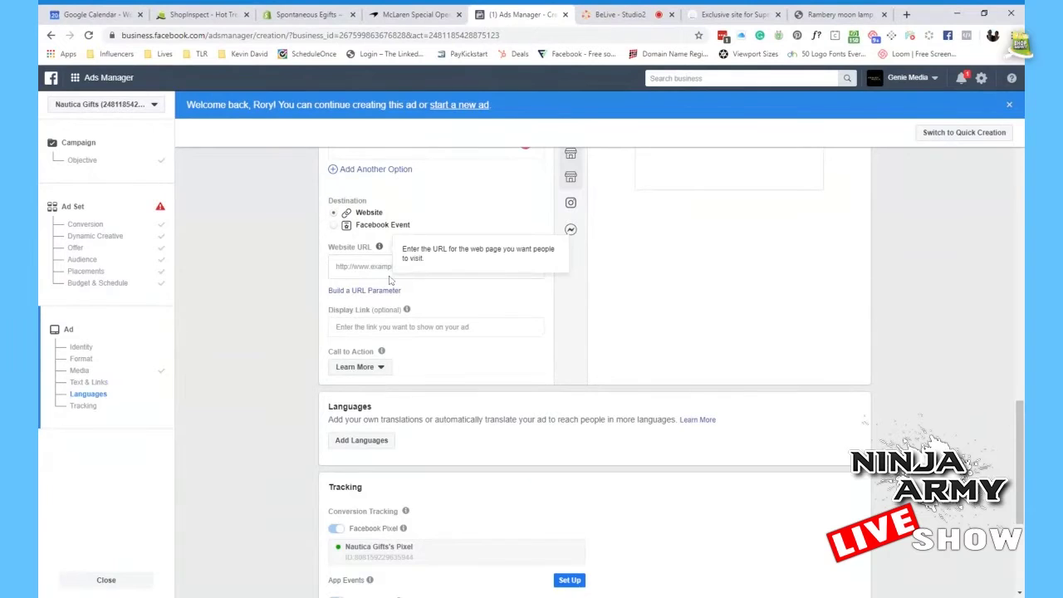
pyautogui.click(392, 267)
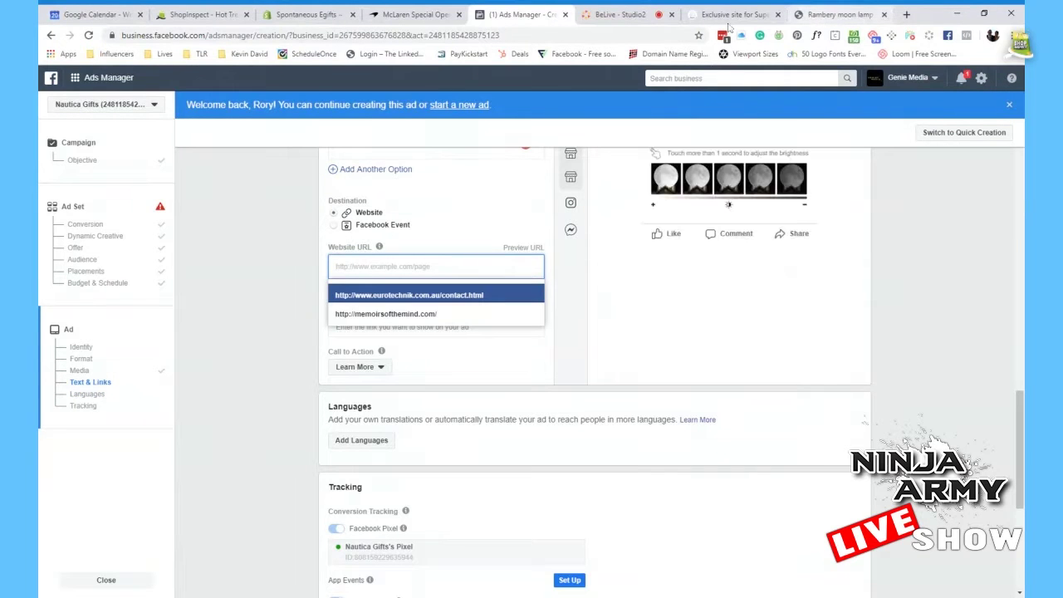
pyautogui.click(308, 14)
pyautogui.click(864, 11)
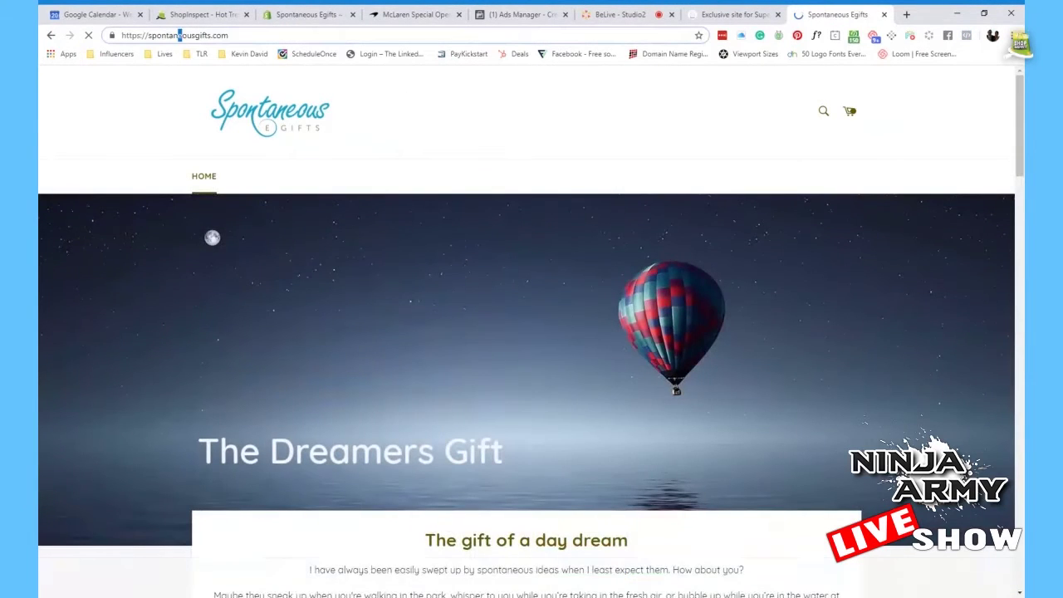
pyautogui.moveTo(148, 35); pyautogui.dragTo(202, 37)
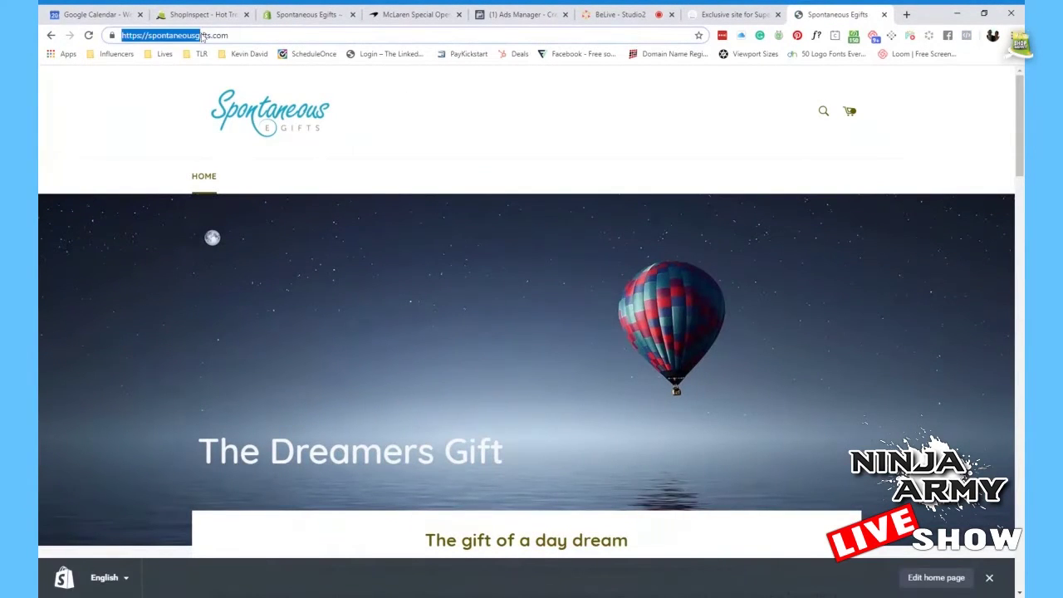
pyautogui.click(187, 35)
pyautogui.hotkey('ctrl', 'a')
pyautogui.hotkey('ctrl', 'c')
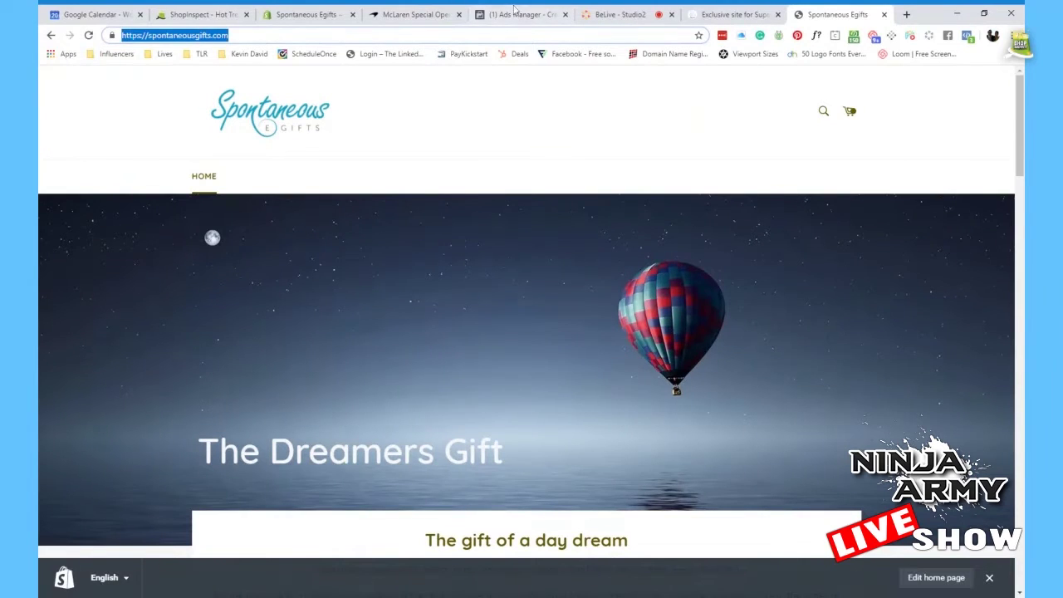
pyautogui.click(512, 15)
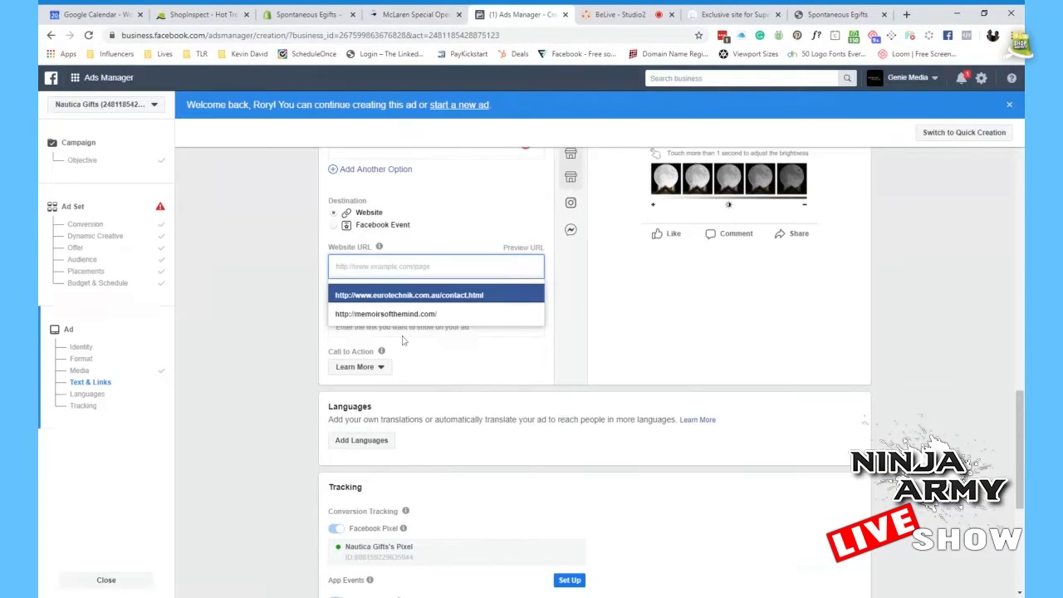
pyautogui.hotkey('ctrl', 'v')
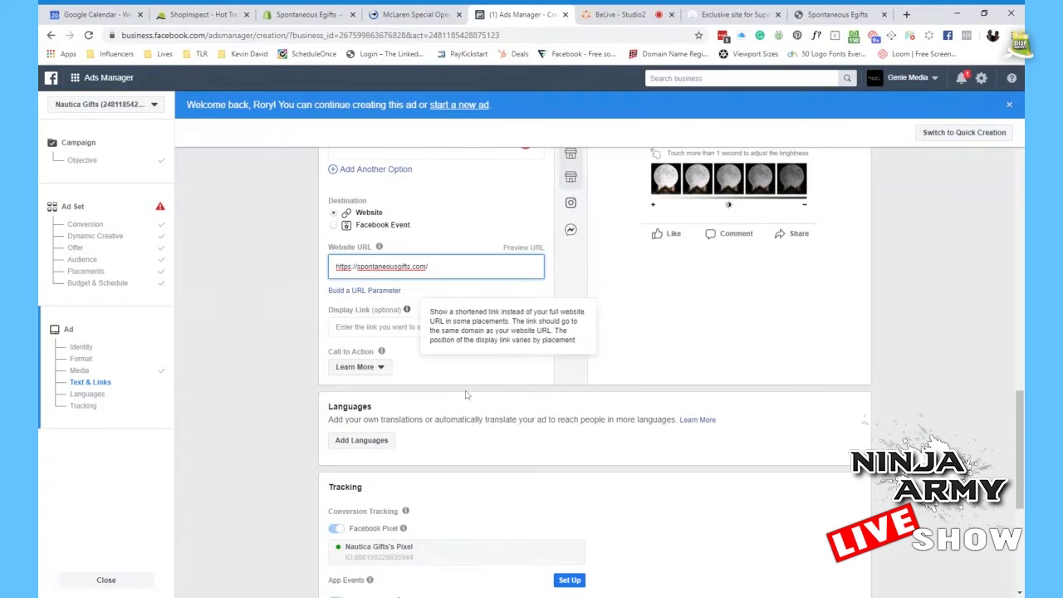
# Set the ad's call to action to Shop Now.
pyautogui.click(383, 367)
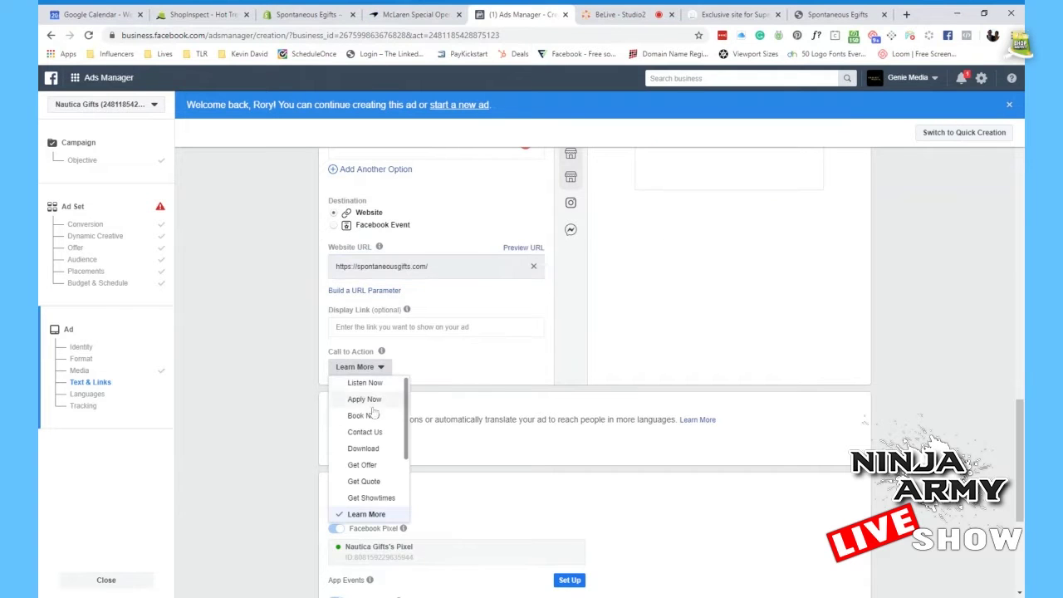
pyautogui.scroll(-3, 366, 467)
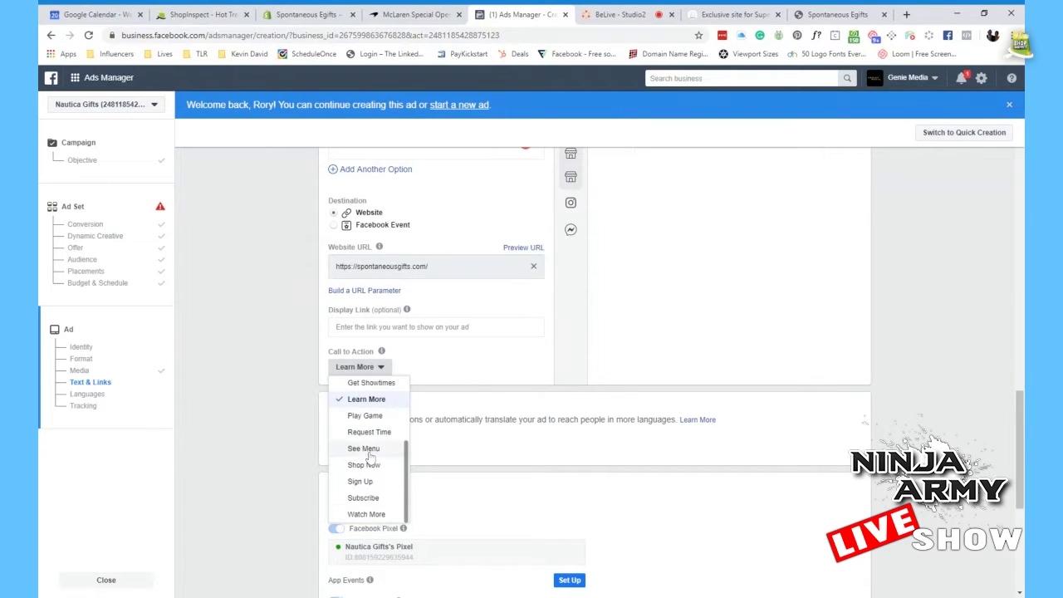
pyautogui.click(364, 466)
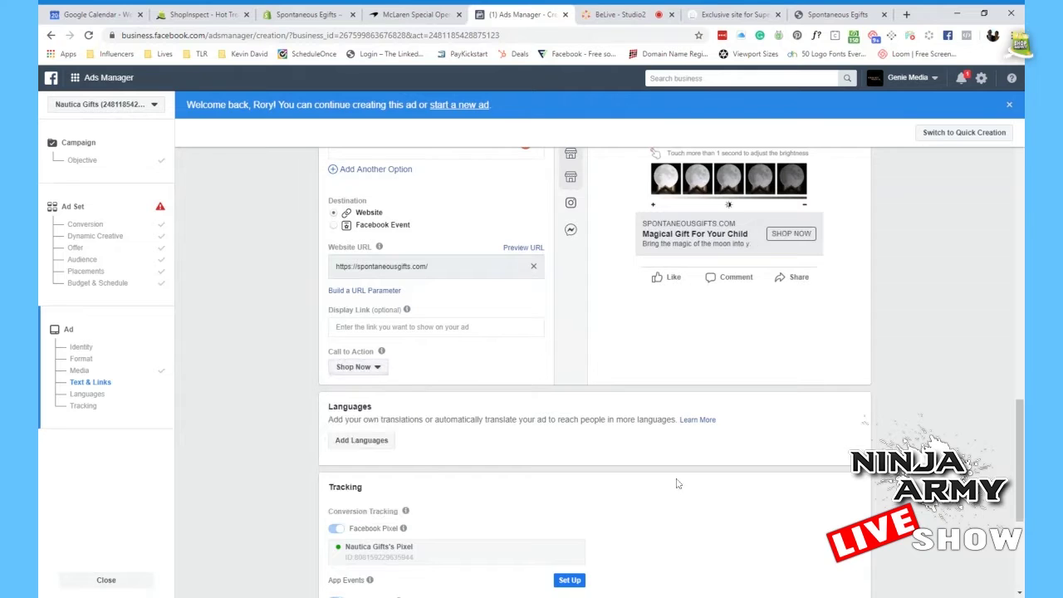
# Check the ad's tracking settings without changing them, and confirm the ad to publish the conversions campaign.
pyautogui.scroll(-5, 528, 430)
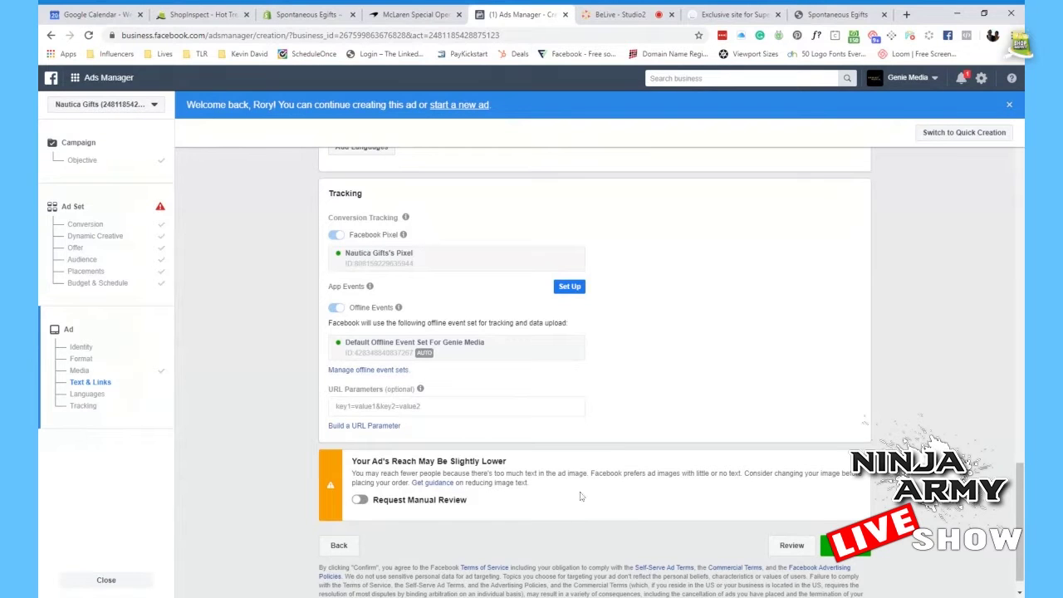
pyautogui.scroll(-1, 582, 496)
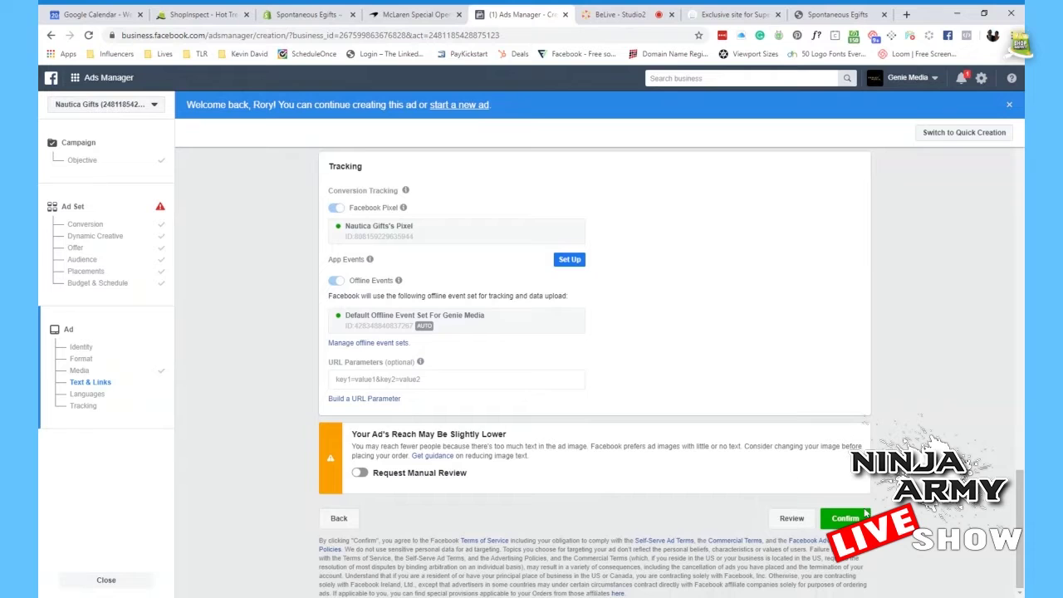
pyautogui.scroll(3, 652, 368)
pyautogui.scroll(-3, 652, 368)
pyautogui.click(847, 519)
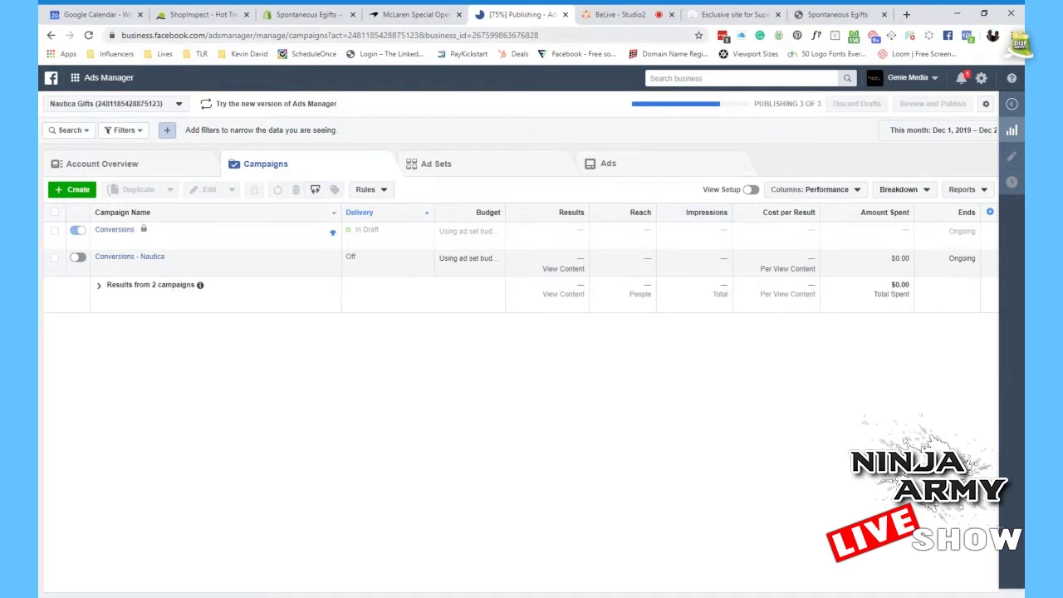
pyautogui.click(413, 14)
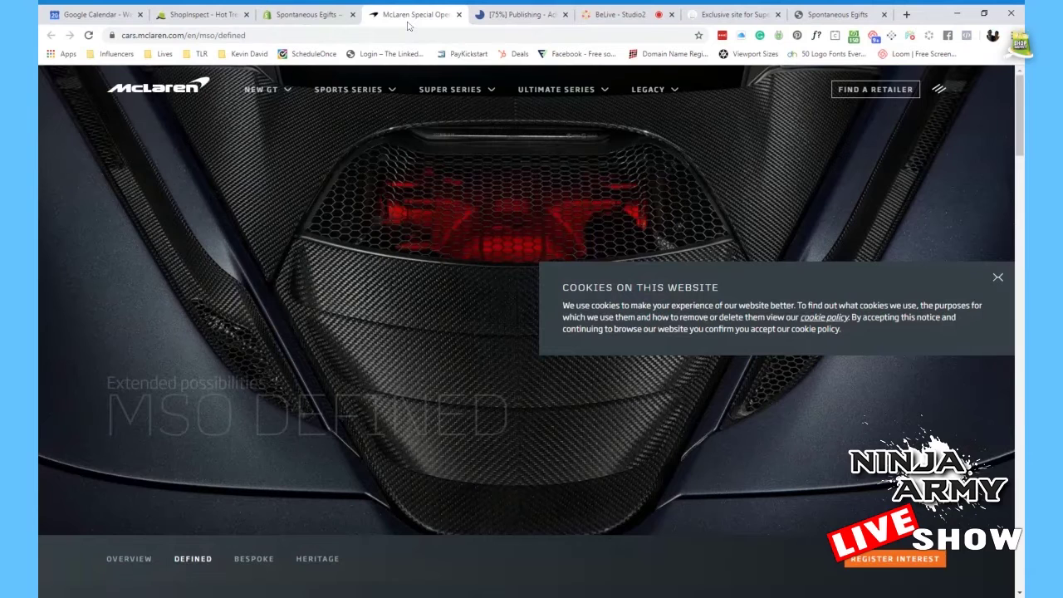
pyautogui.click(523, 14)
pyautogui.click(308, 14)
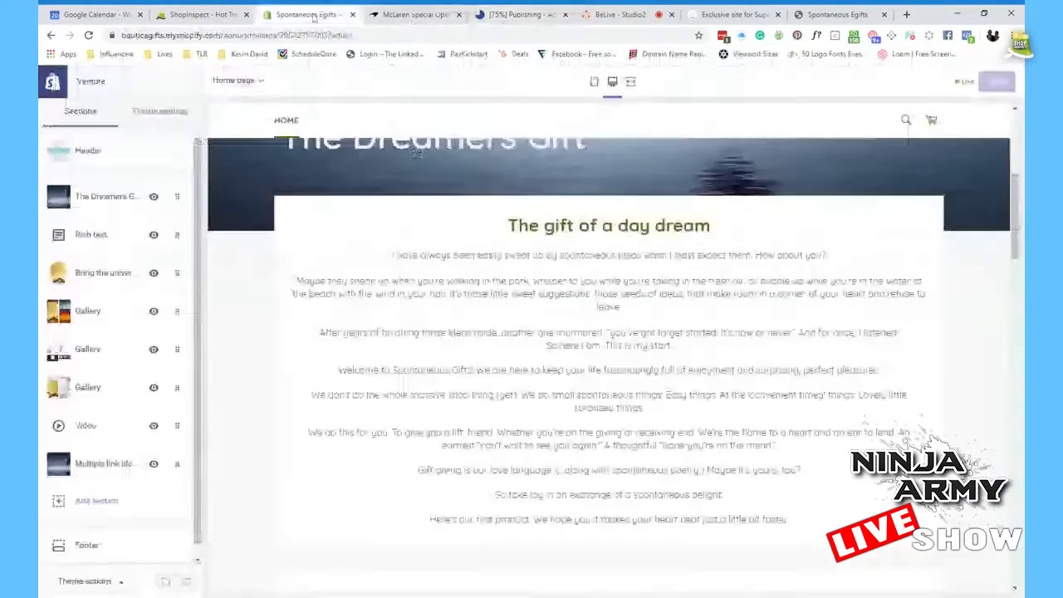
pyautogui.click(179, 15)
pyautogui.click(623, 14)
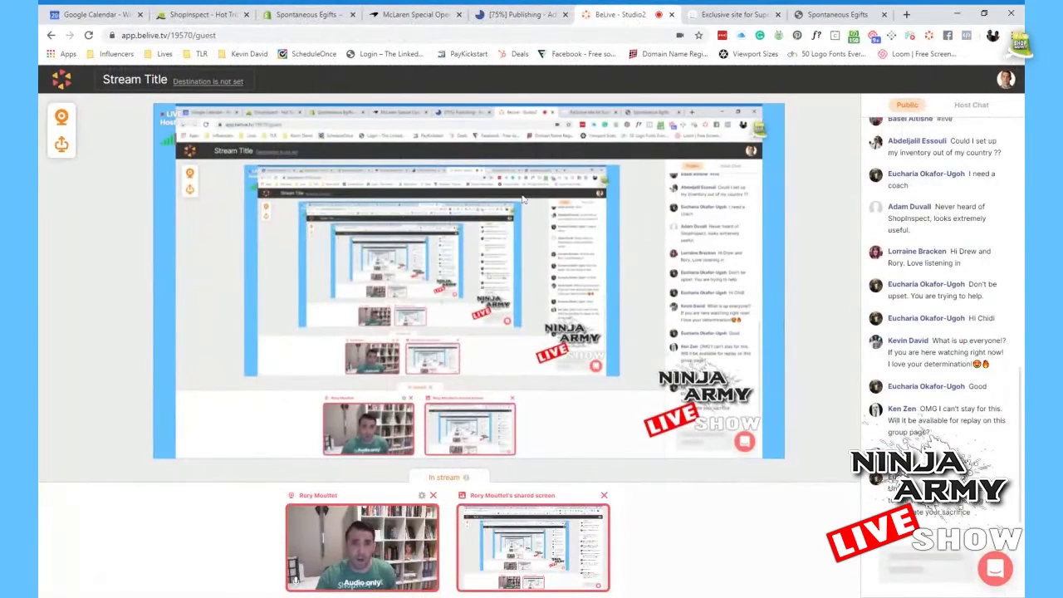
pyautogui.click(501, 19)
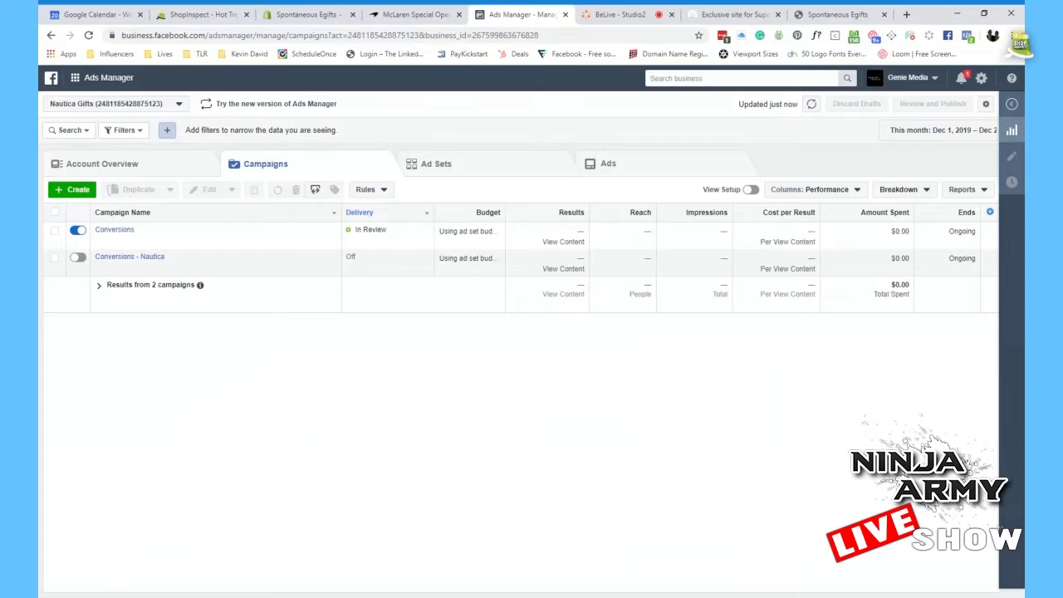
# Switch to the BeLive studio and remove the shared screen source from the live stream.
pyautogui.hotkey('ctrl', 'Tab')
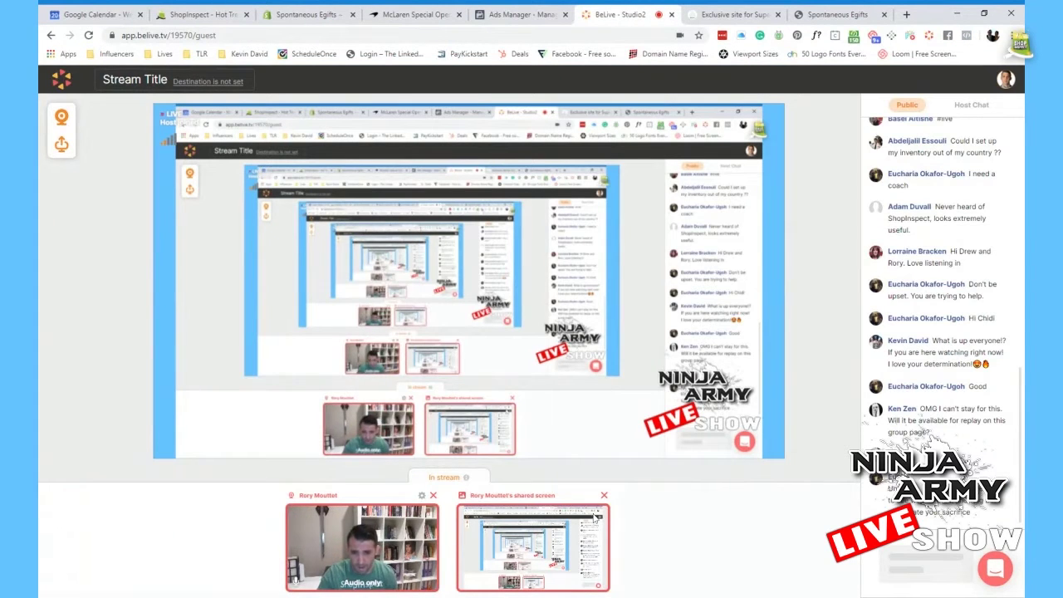
pyautogui.click(604, 496)
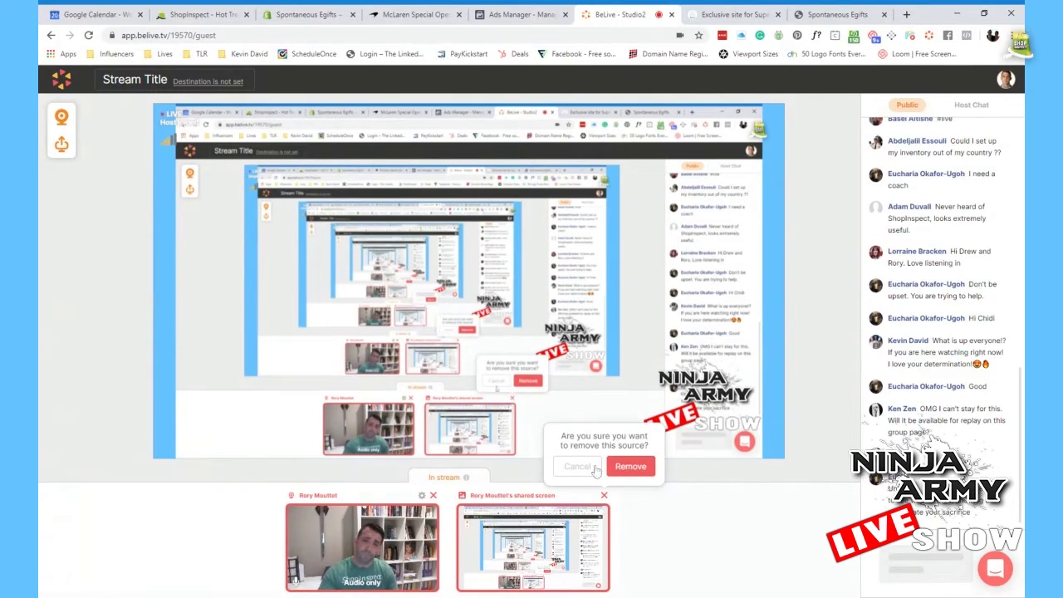
pyautogui.click(629, 467)
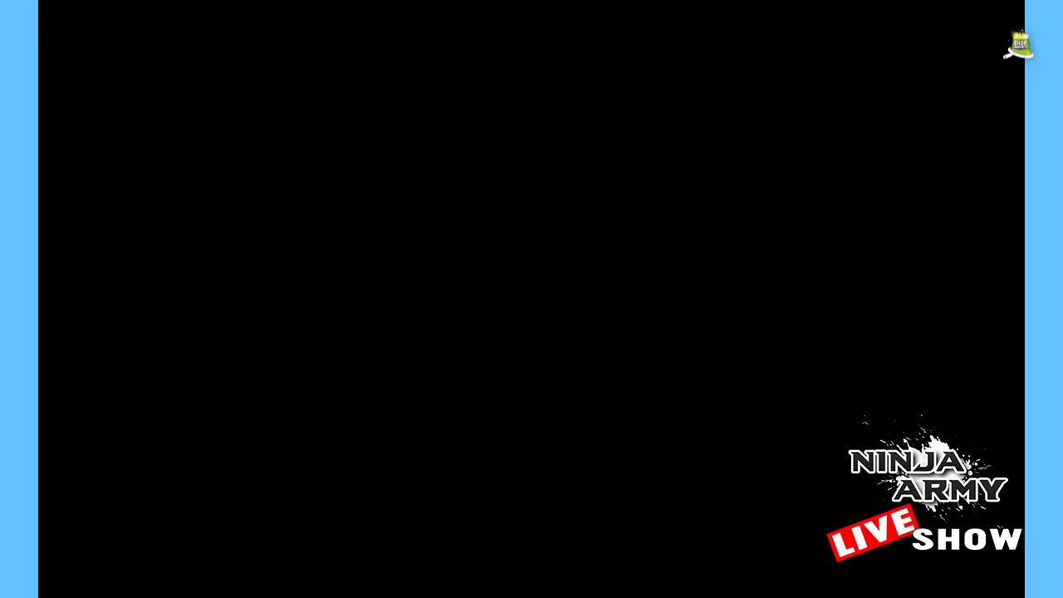